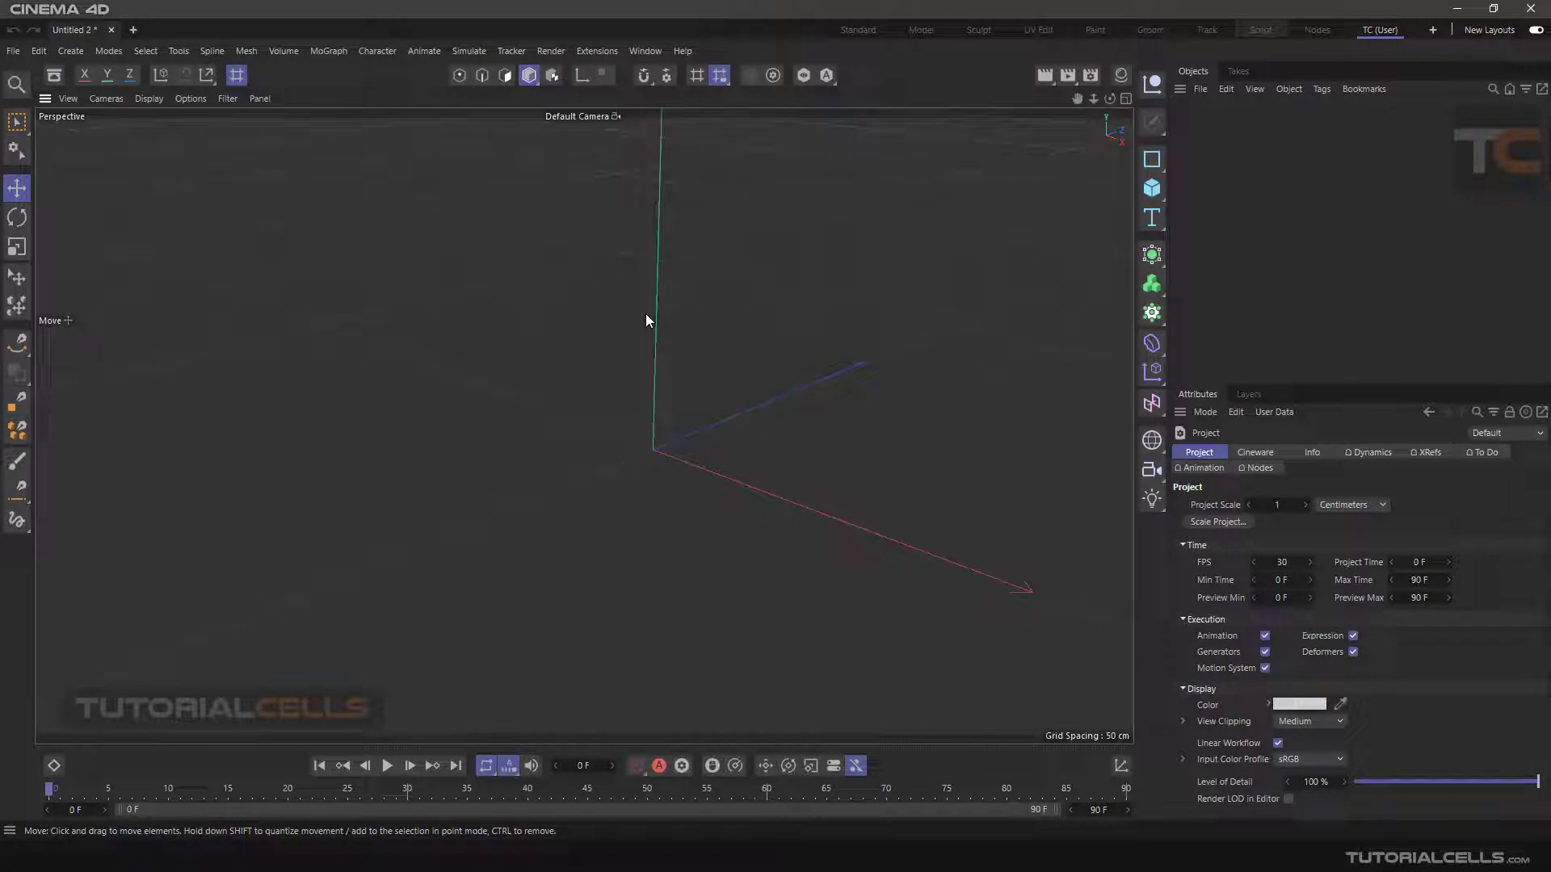
# - Add a sphere raised above the scene origin and make it an editable polygon object
pyautogui.click(1151, 189)
pyautogui.click(1325, 269)
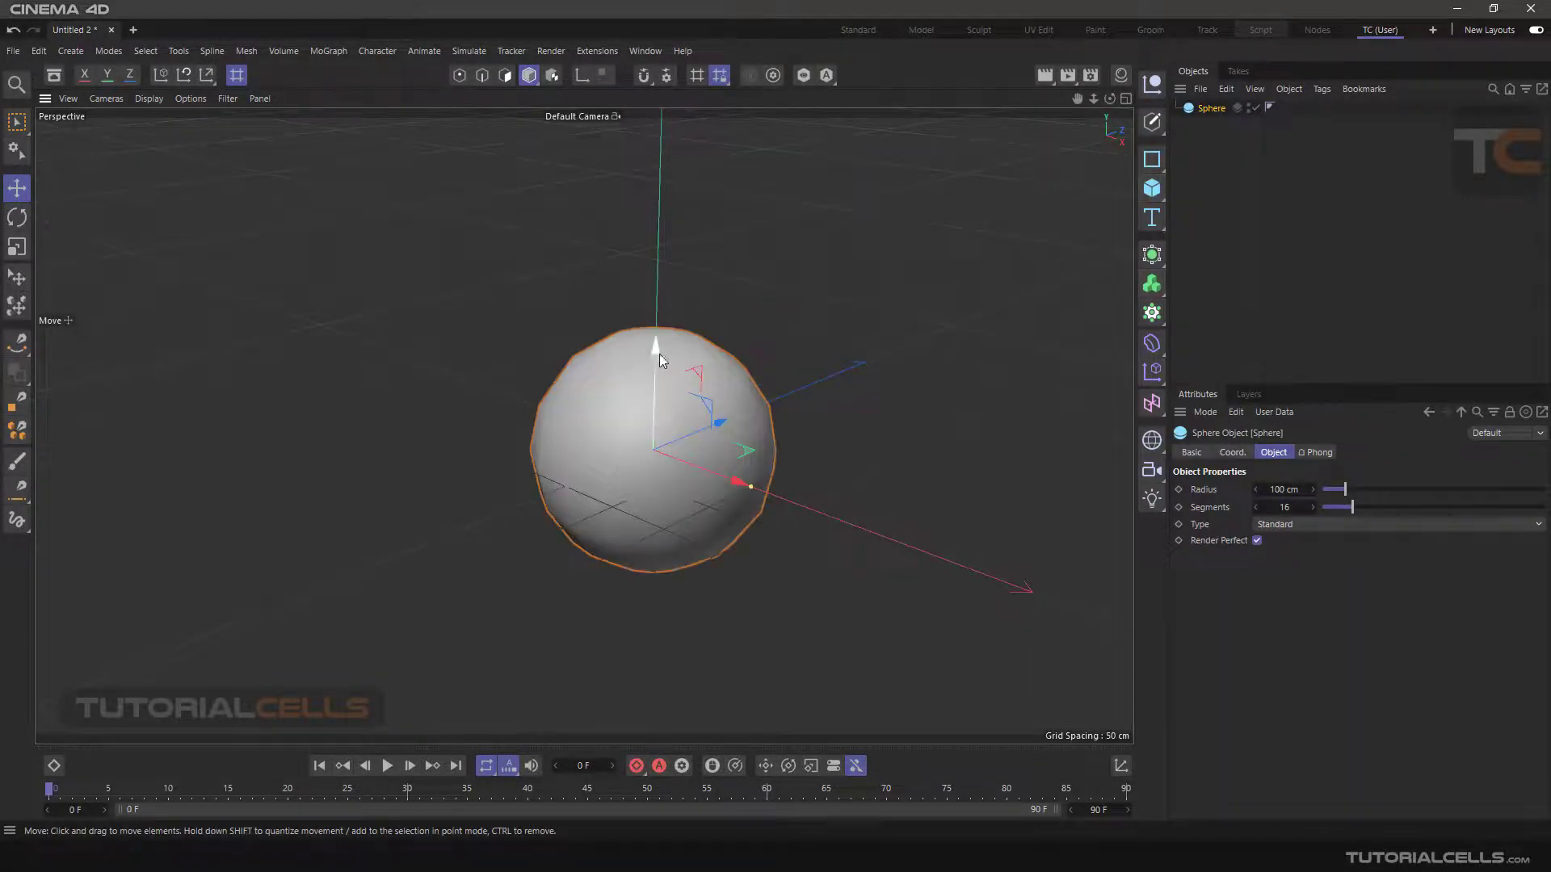
pyautogui.moveTo(656, 352); pyautogui.dragTo(678, 211)
pyautogui.press('c')
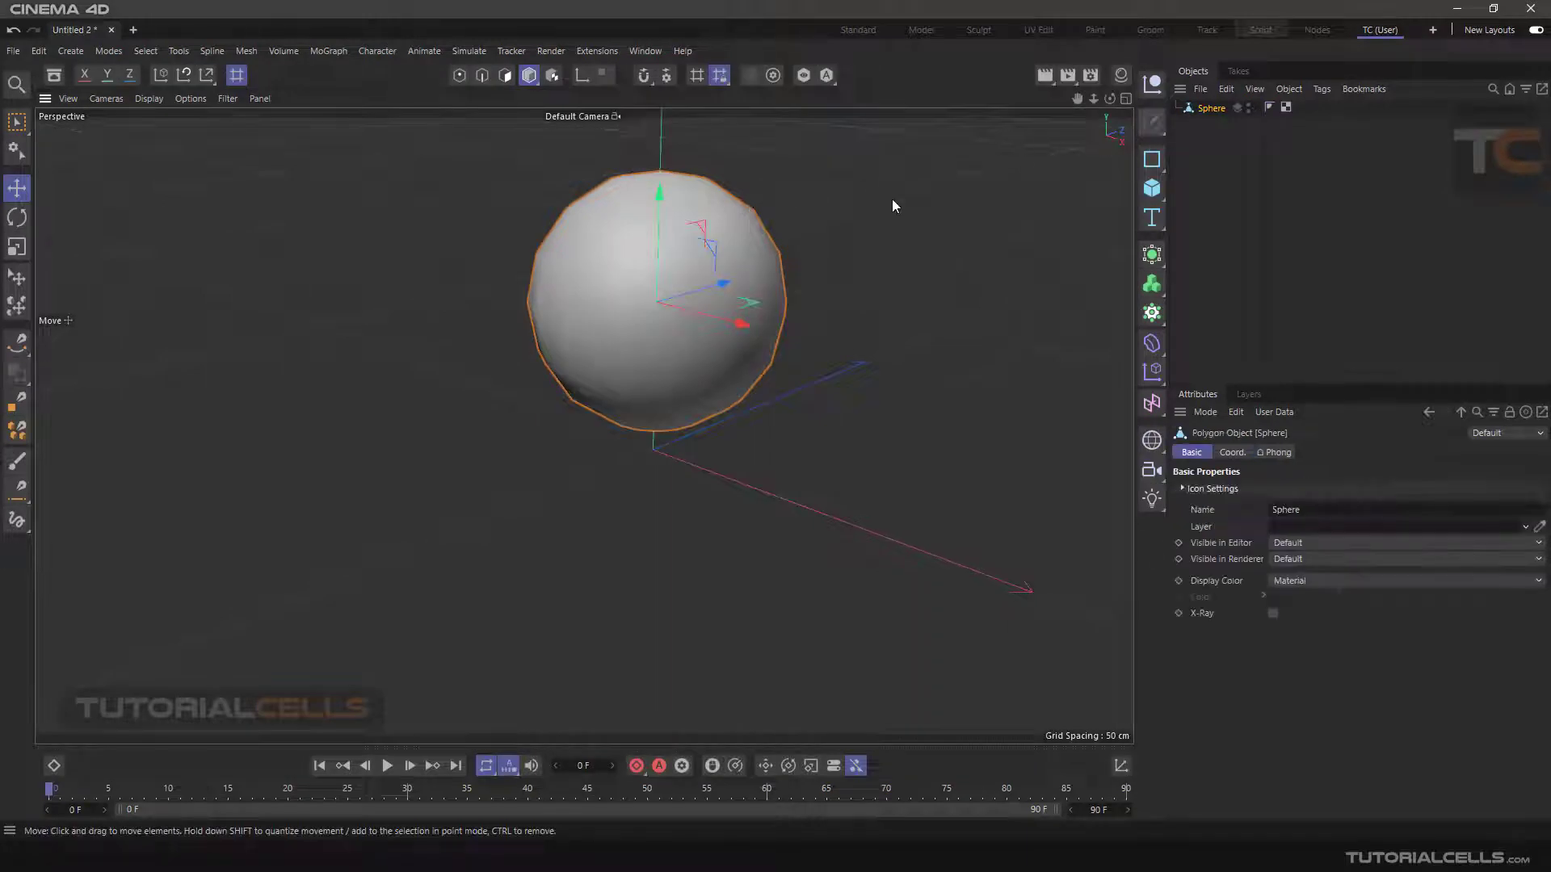
# - In polygon mode, select several of the sphere's polygons one at a time and examine each one's normal direction from different angles
pyautogui.scroll(3, 753, 312)
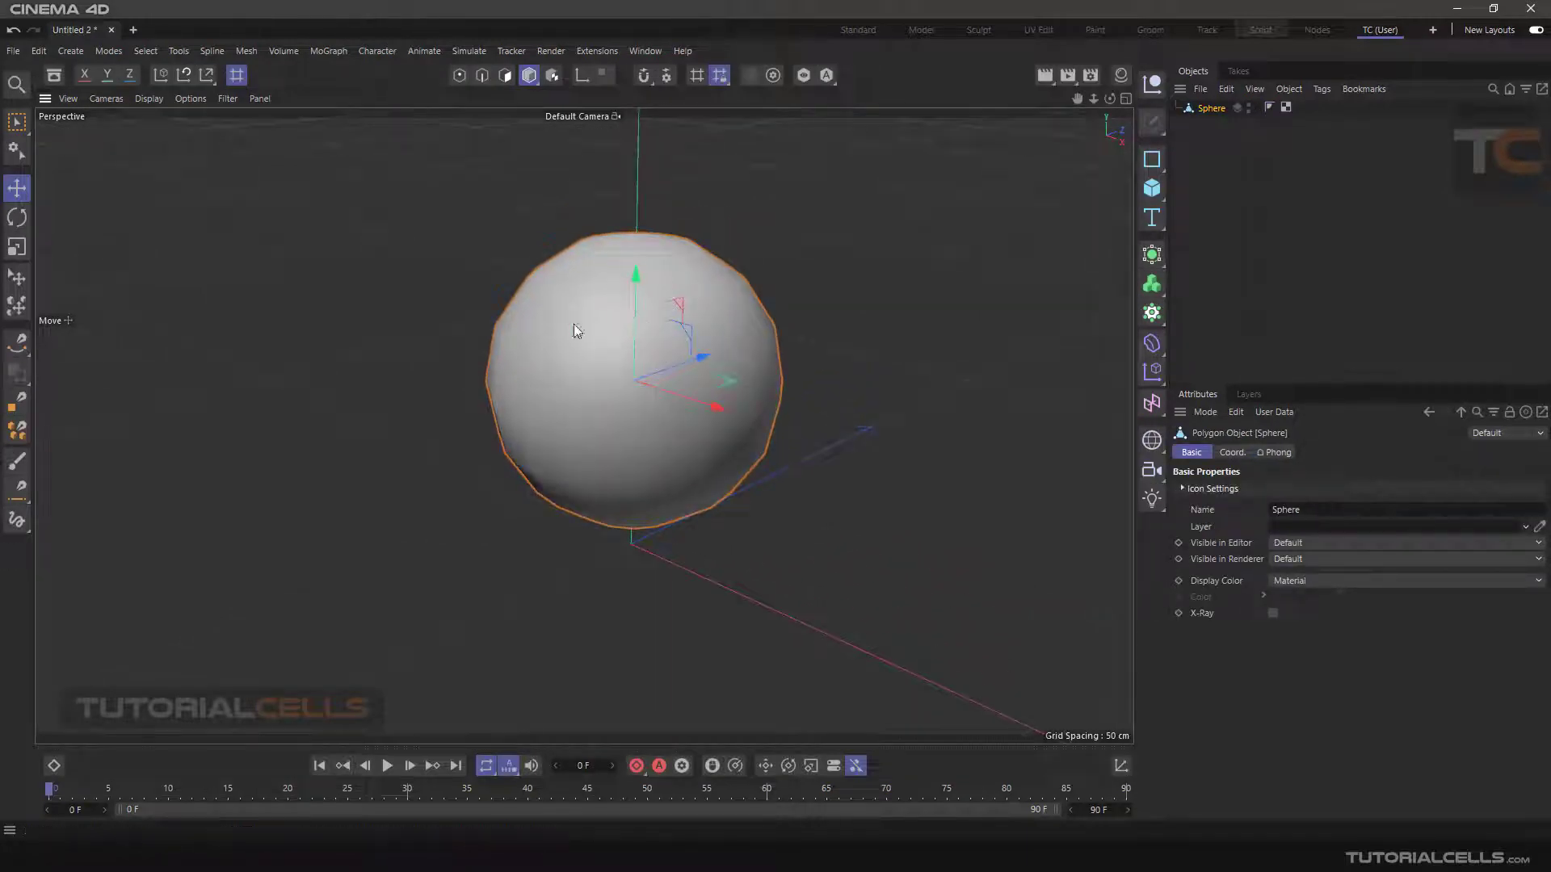
pyautogui.click(505, 75)
pyautogui.click(675, 344)
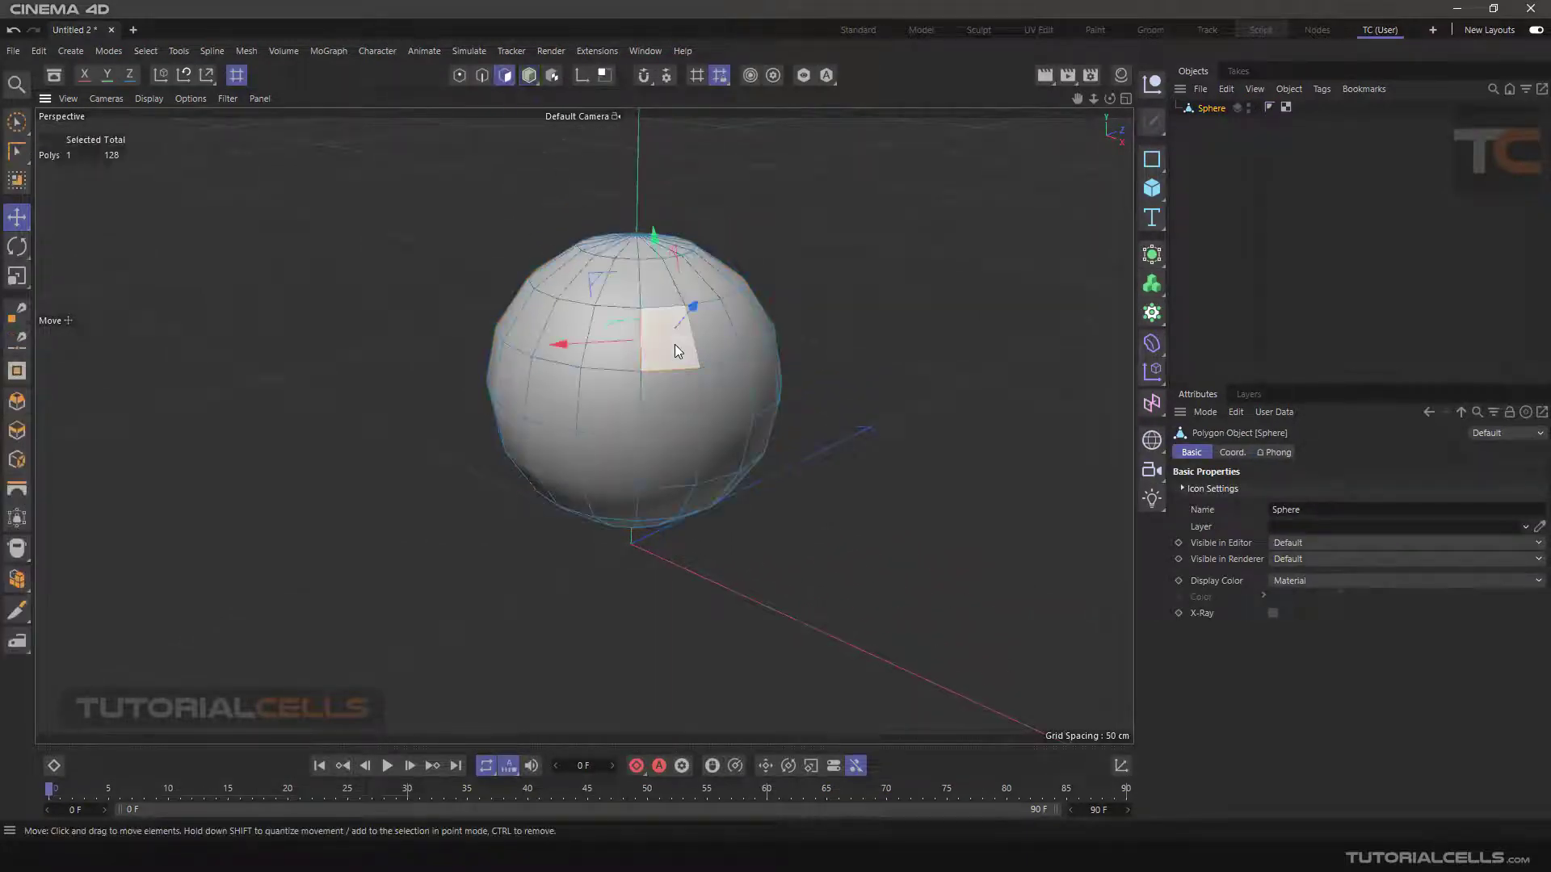
pyautogui.keyDown('alt'); pyautogui.moveTo(675, 345); pyautogui.dragTo(656, 392); pyautogui.keyUp('alt')
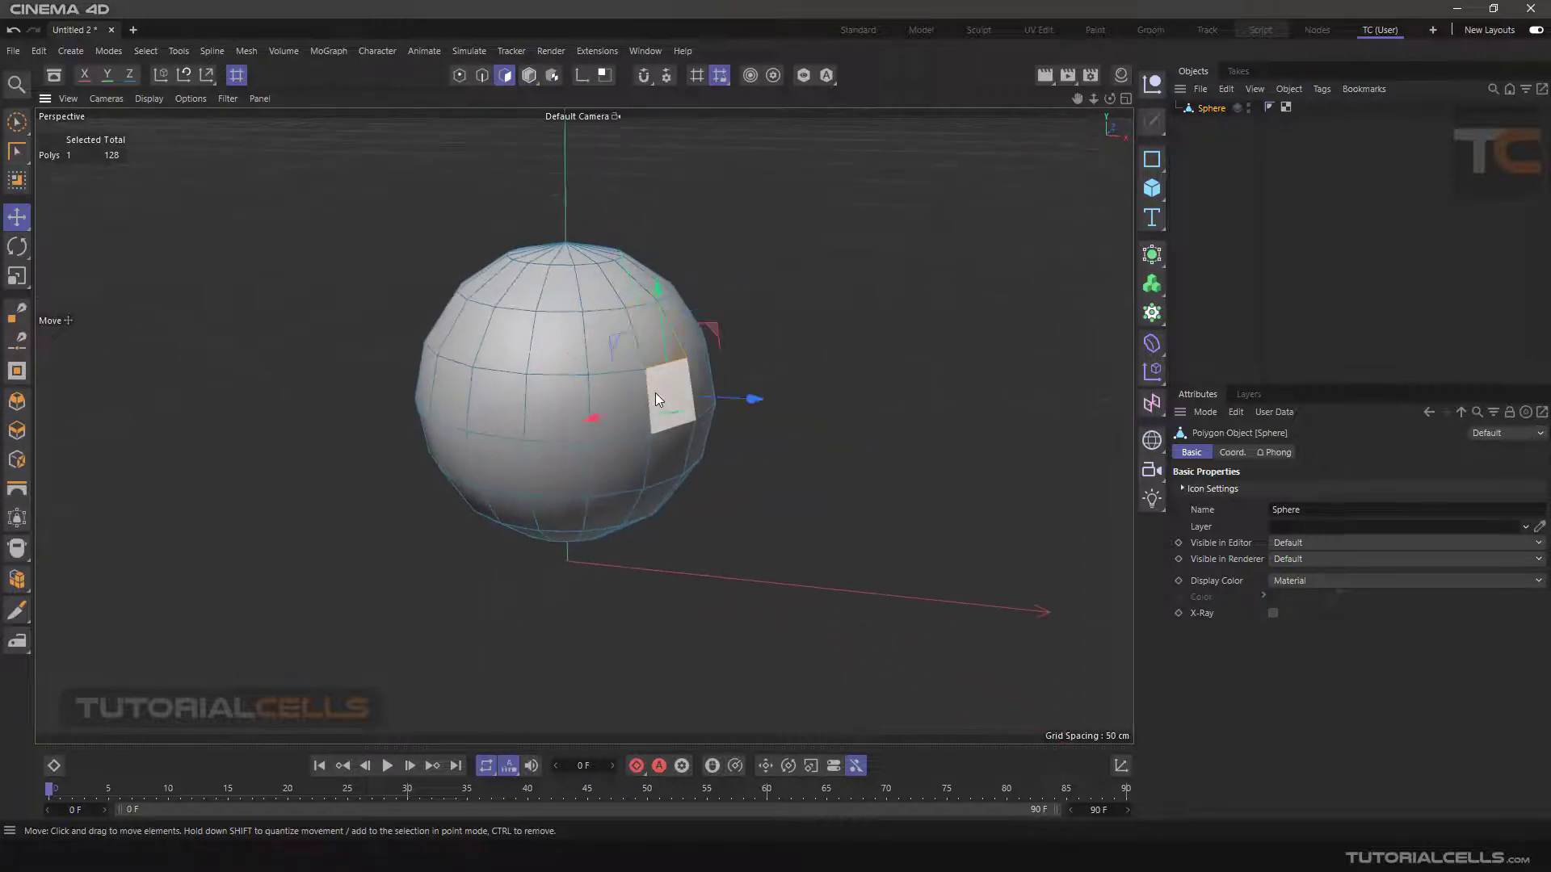
pyautogui.click(536, 352)
pyautogui.click(506, 299)
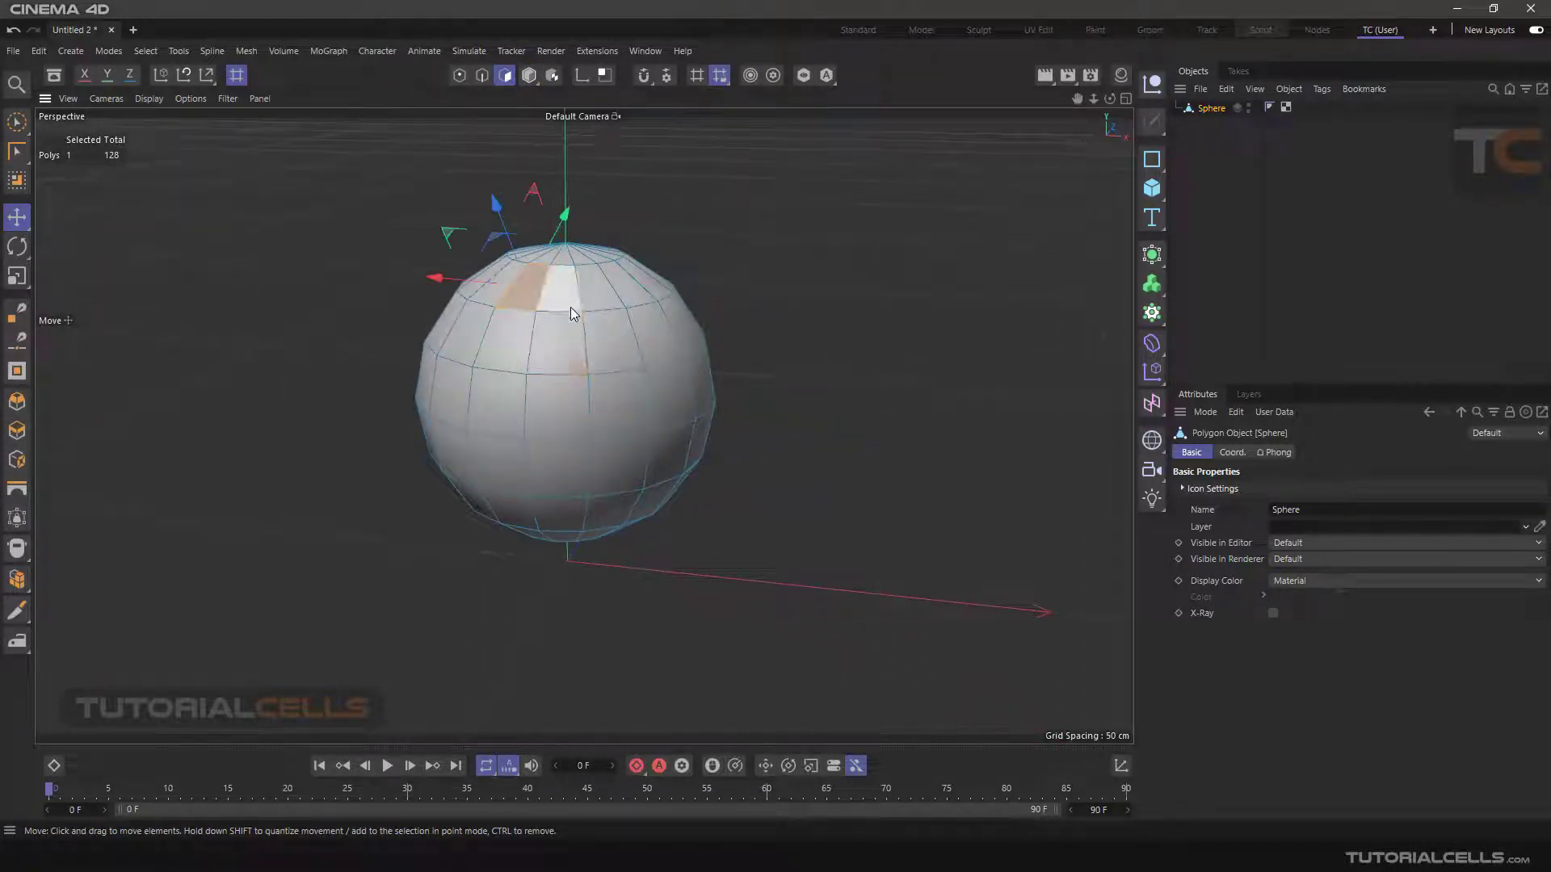
pyautogui.click(650, 332)
pyautogui.keyDown('alt'); pyautogui.moveTo(742, 303); pyautogui.dragTo(744, 361); pyautogui.keyUp('alt')
pyautogui.scroll(6, 686, 338)
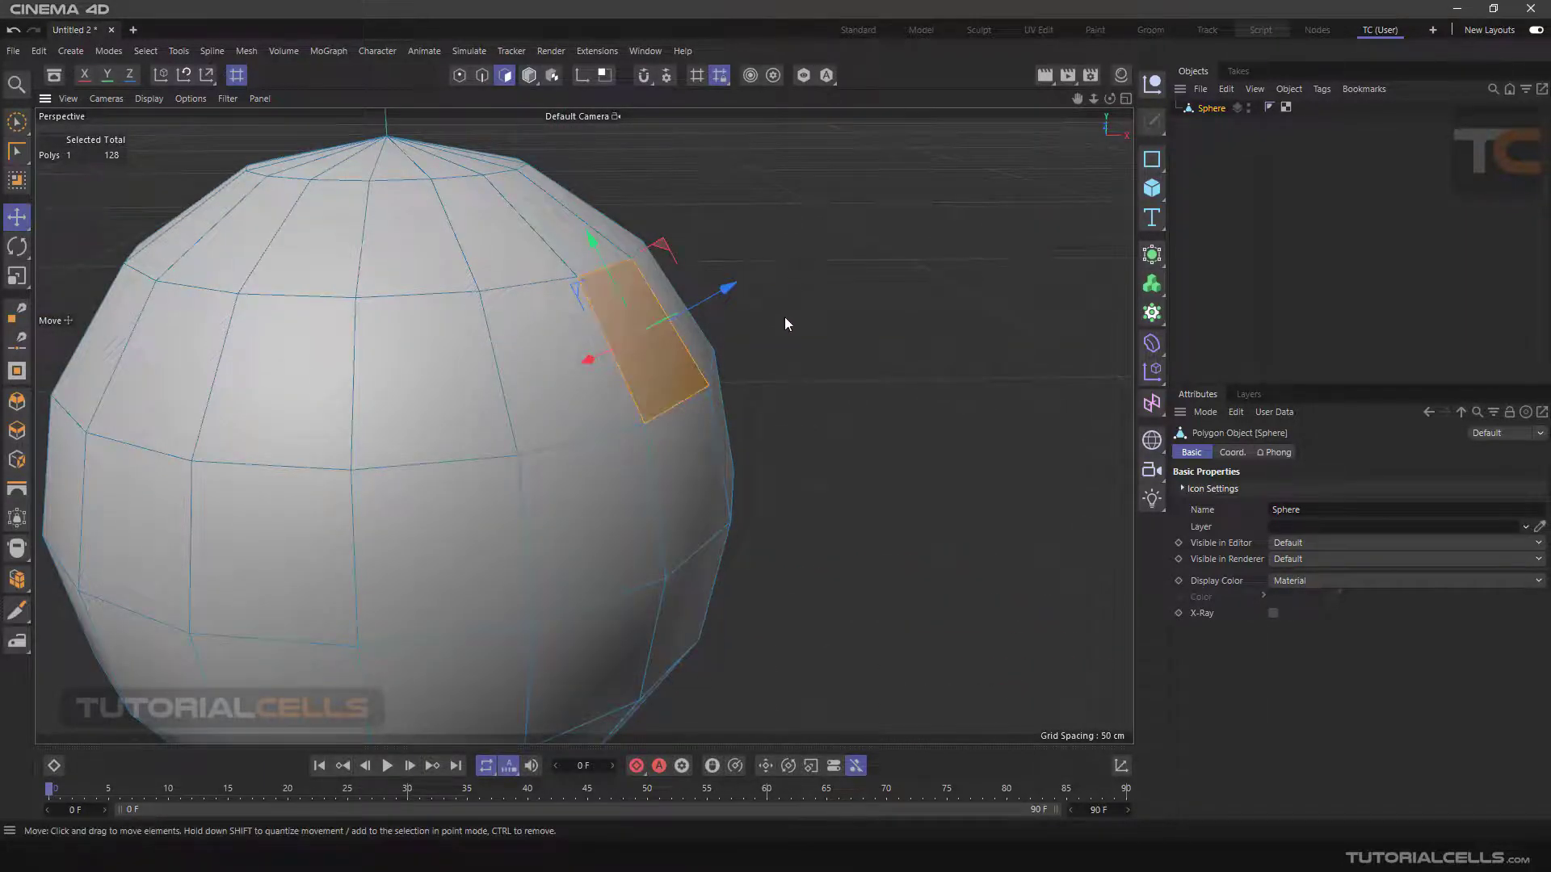
pyautogui.keyDown('alt'); pyautogui.moveTo(784, 317); pyautogui.dragTo(779, 250); pyautogui.keyUp('alt')
pyautogui.scroll(-3, 731, 385)
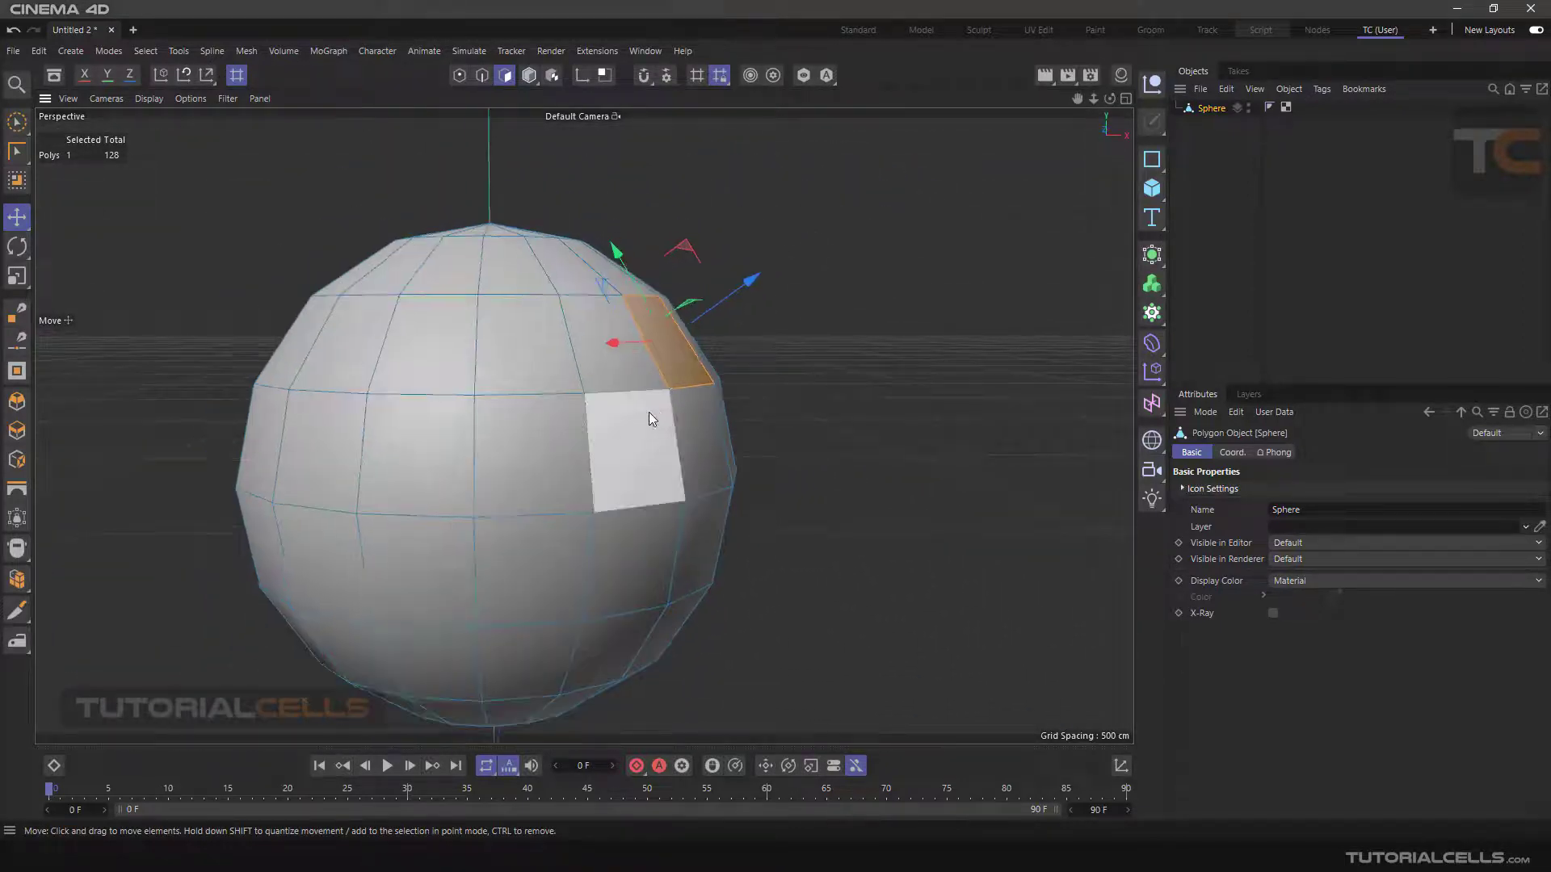
pyautogui.moveTo(647, 412)
pyautogui.keyDown('alt'); pyautogui.mouseDown()
pyautogui.moveTo(564, 449)
pyautogui.moveTo(644, 427)
pyautogui.mouseUp(); pyautogui.keyUp('alt')
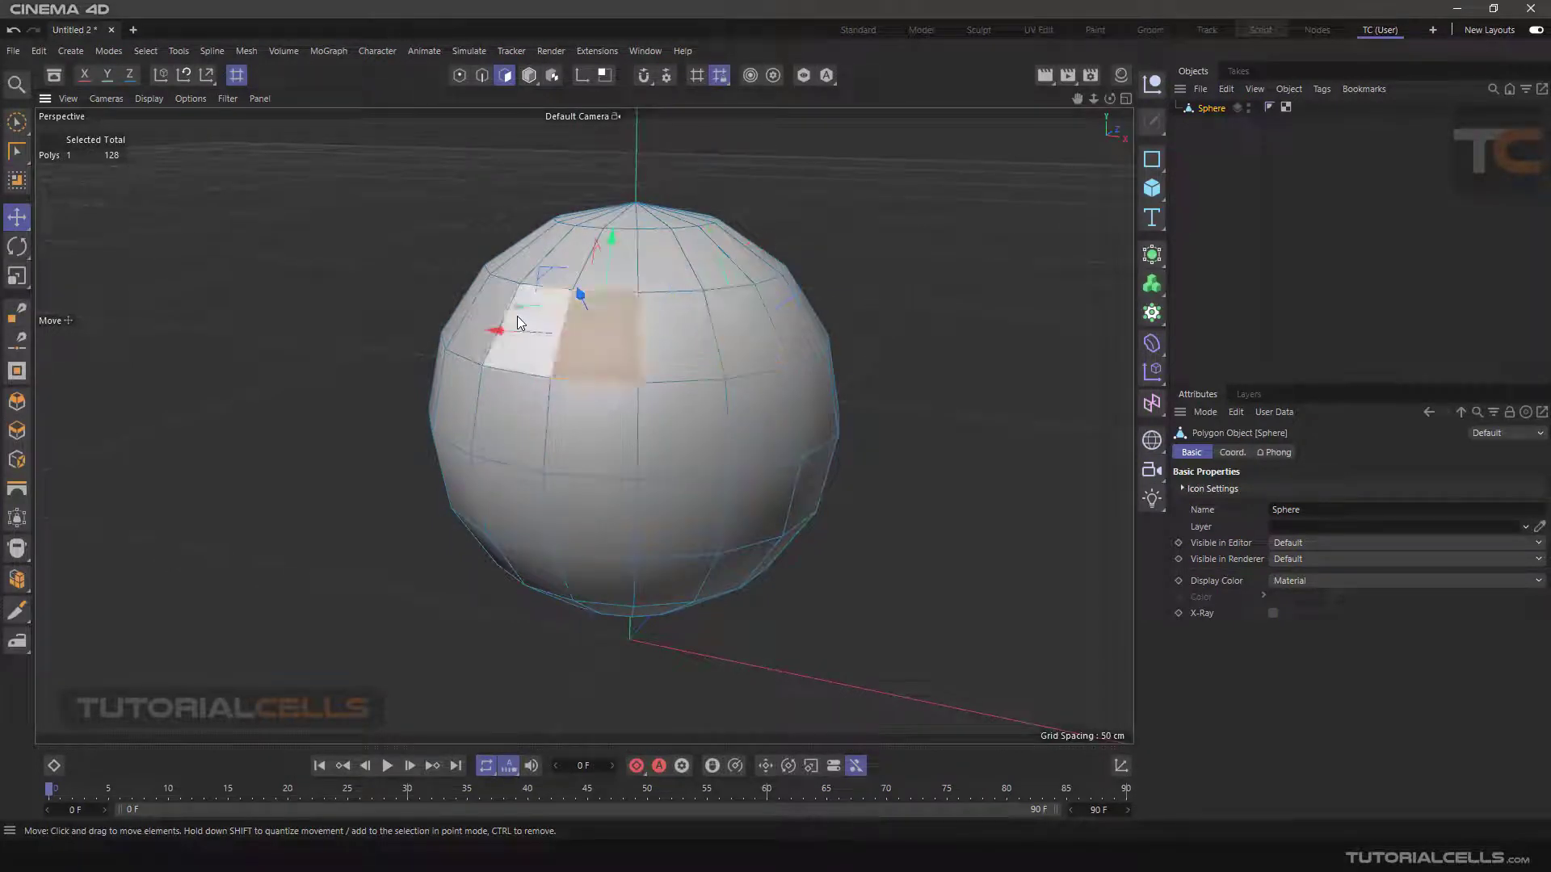
pyautogui.keyDown('alt'); pyautogui.moveTo(704, 356); pyautogui.dragTo(786, 385); pyautogui.keyUp('alt')
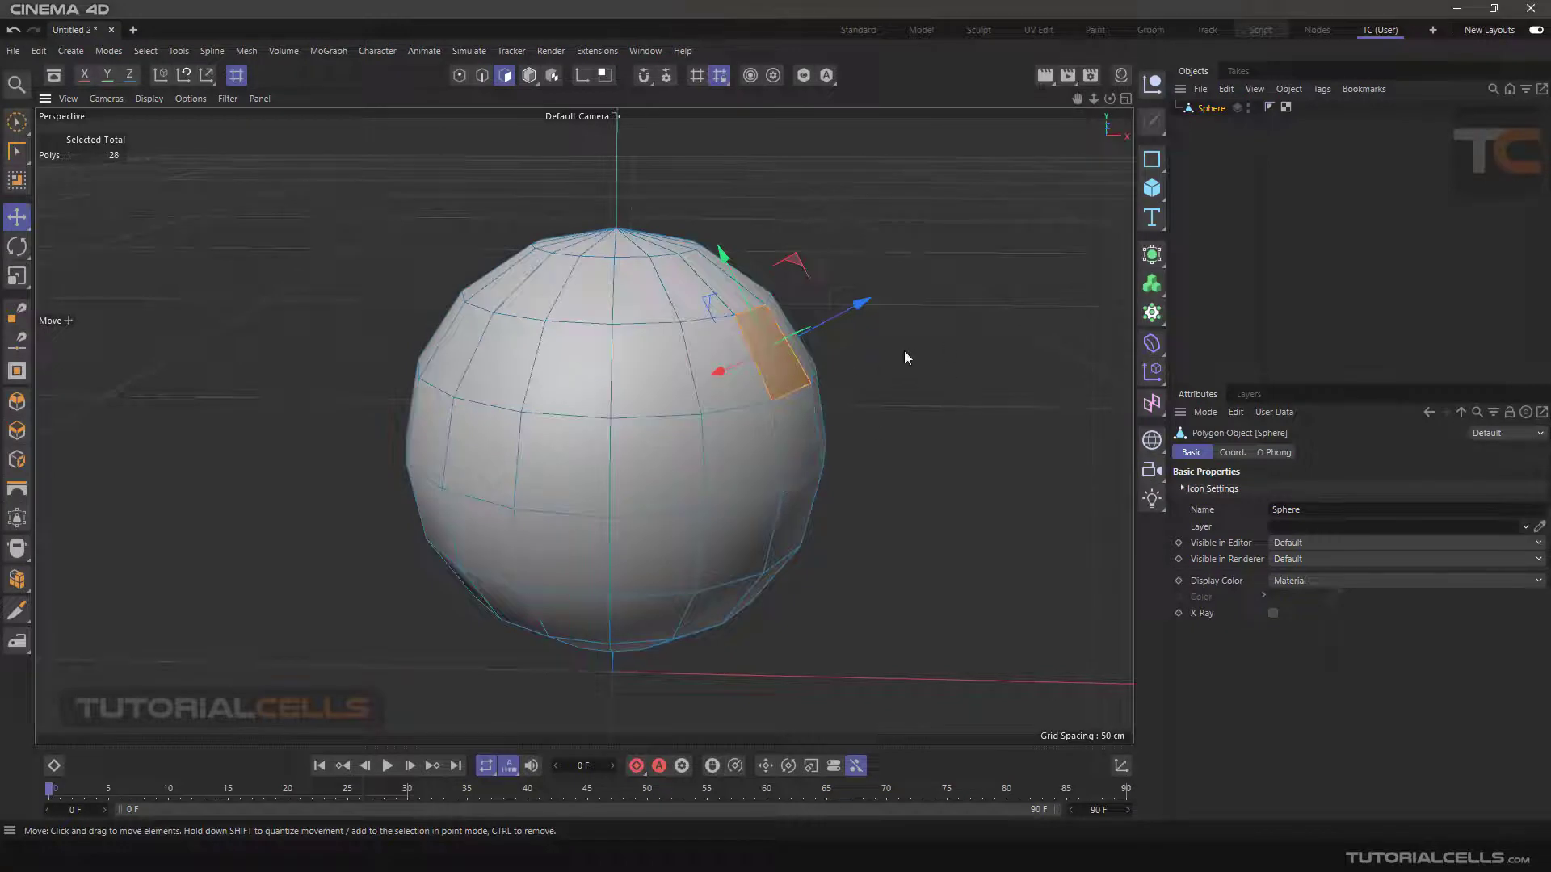
pyautogui.click(801, 415)
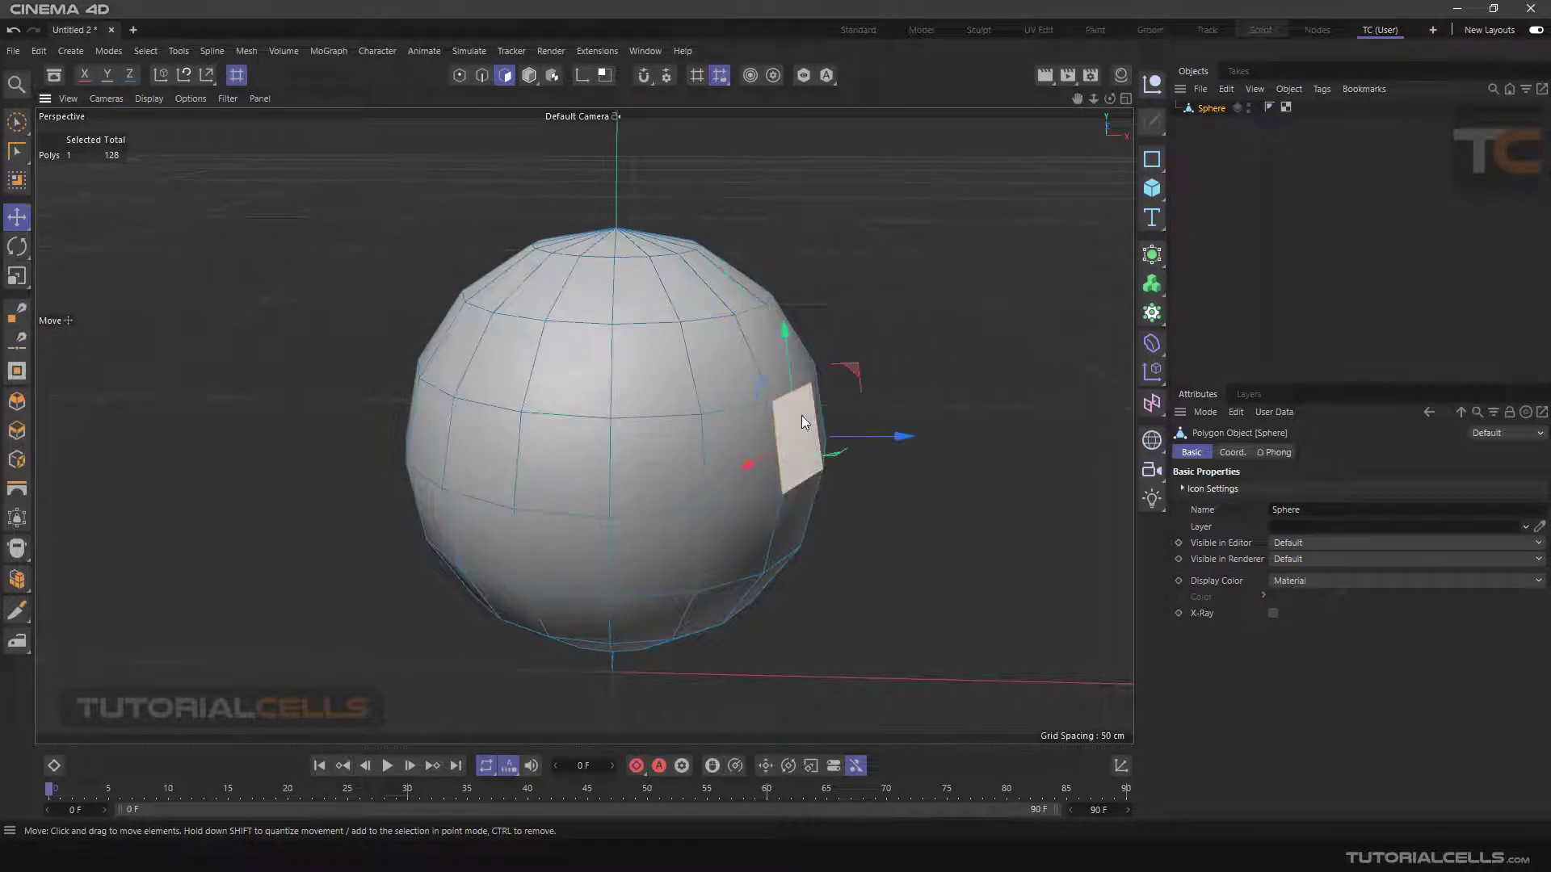
pyautogui.click(770, 355)
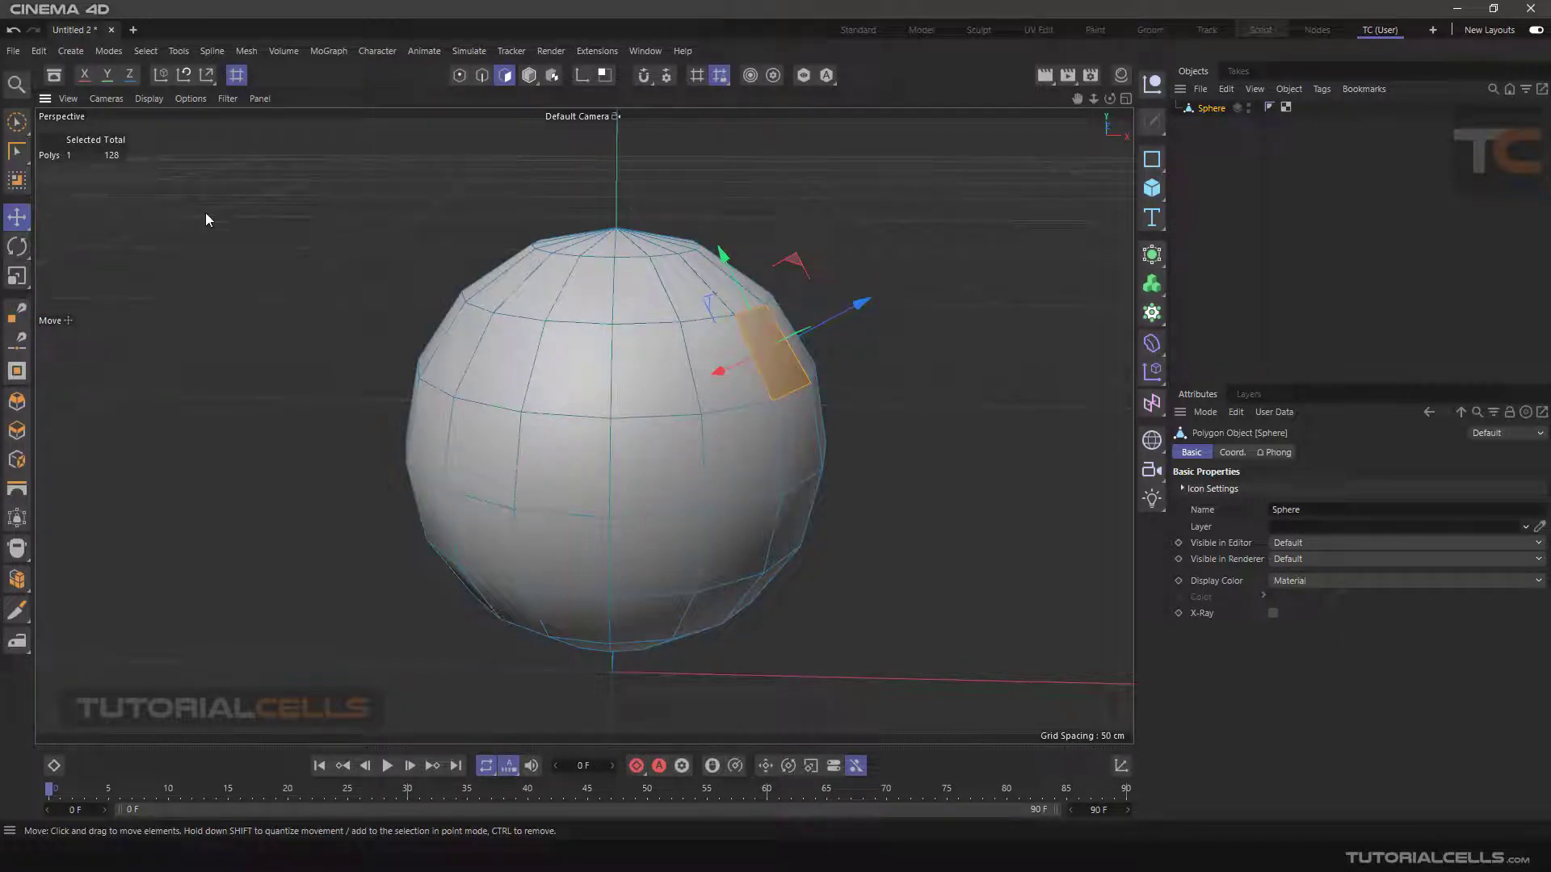
# - Detach the Normals commands as a floating palette with larger icons and enlarge it to show all its commands
pyautogui.click(244, 51)
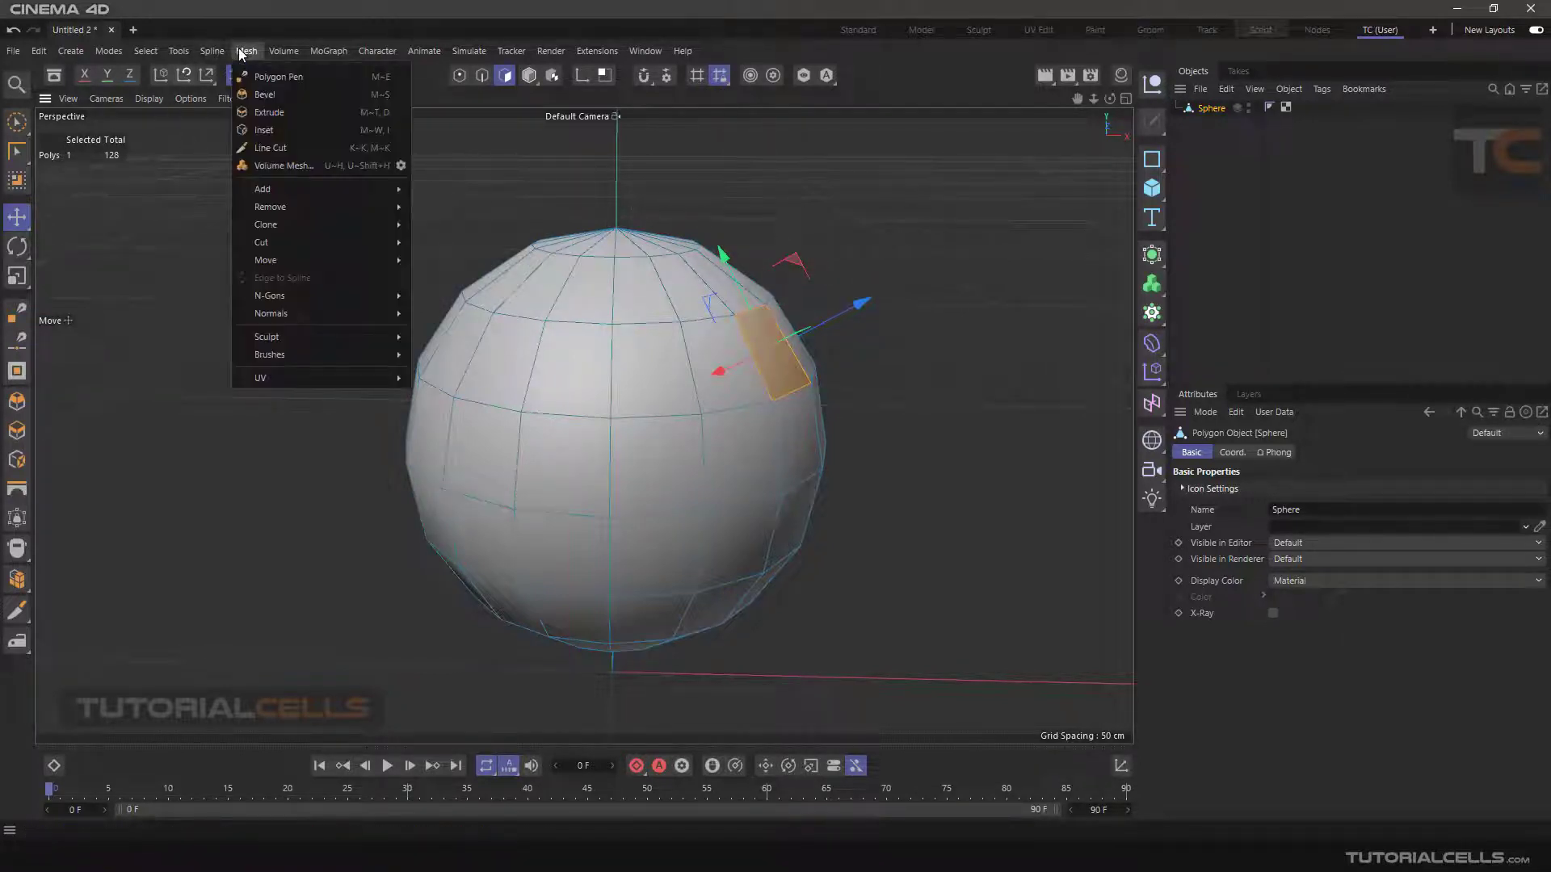
pyautogui.moveTo(278, 296)
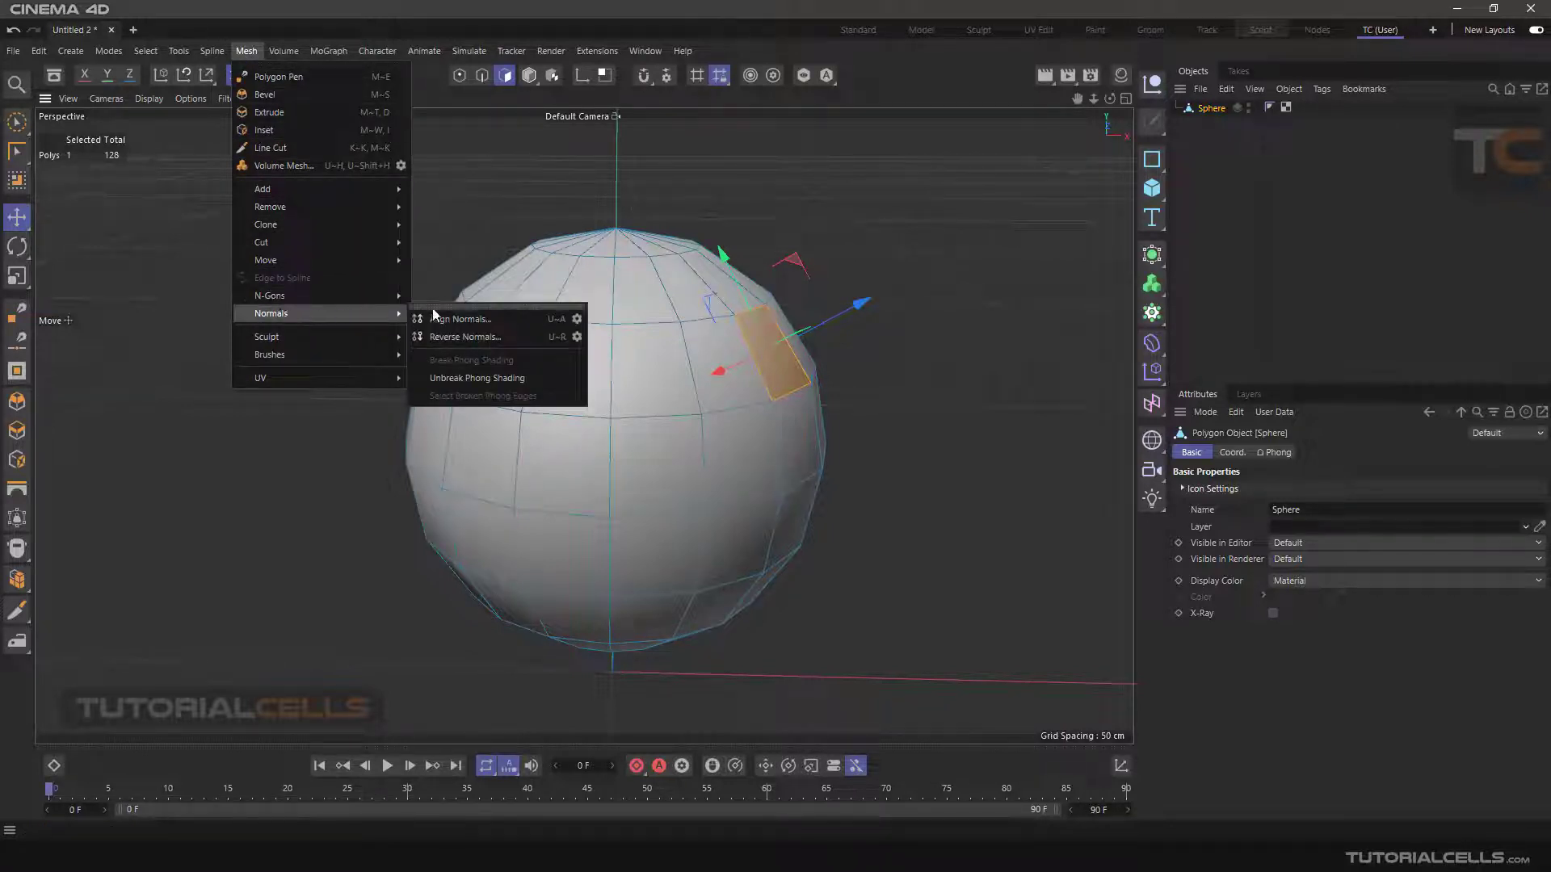
pyautogui.click(438, 308)
pyautogui.moveTo(449, 297); pyautogui.dragTo(207, 176)
pyautogui.rightClick(210, 203)
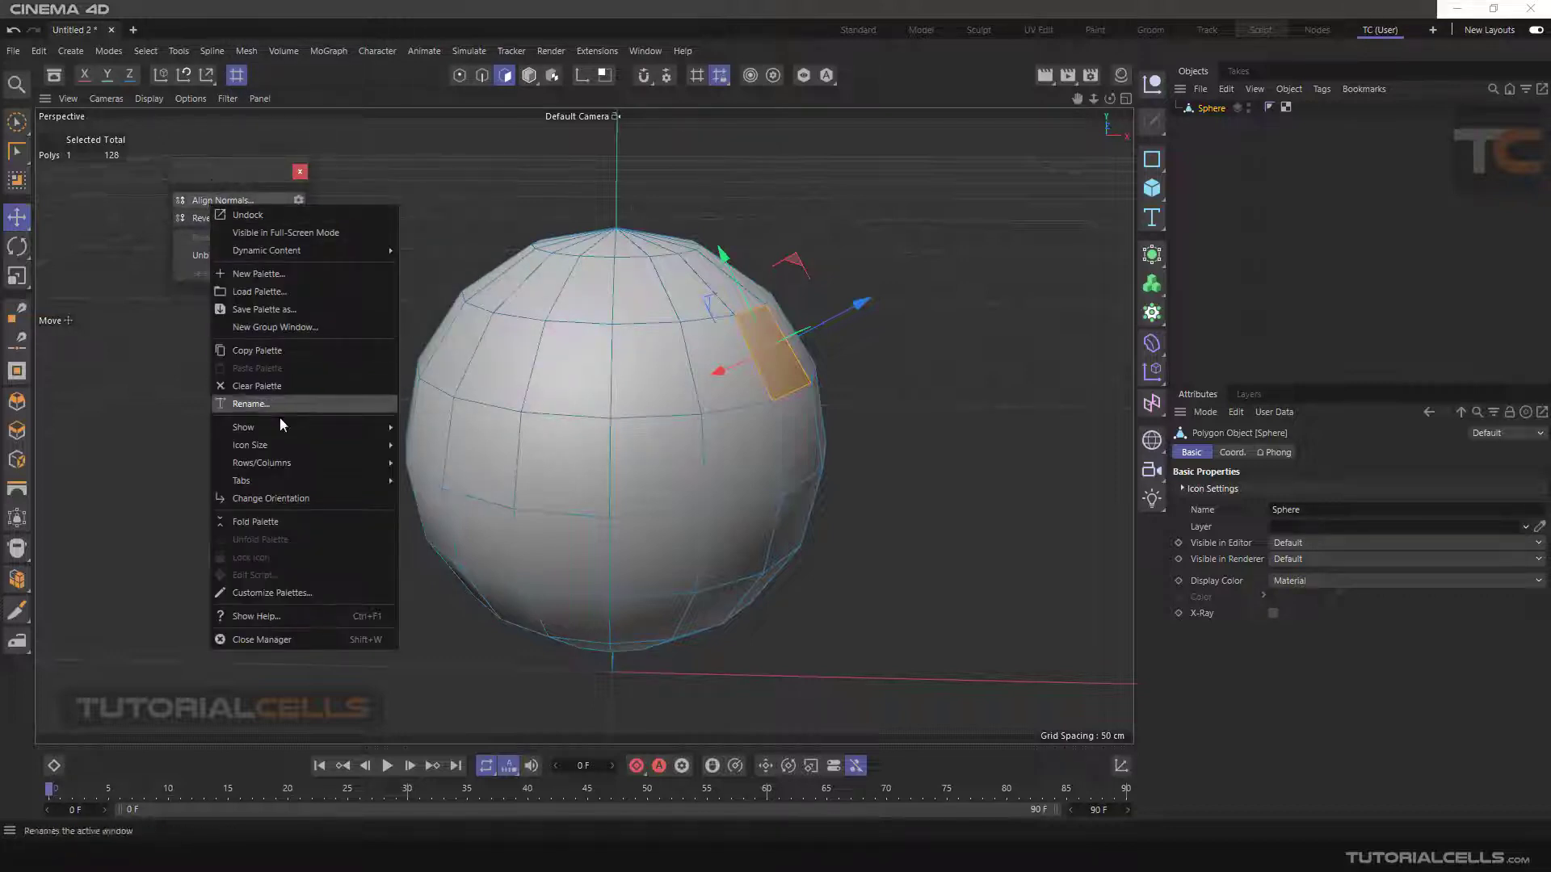
pyautogui.click(428, 487)
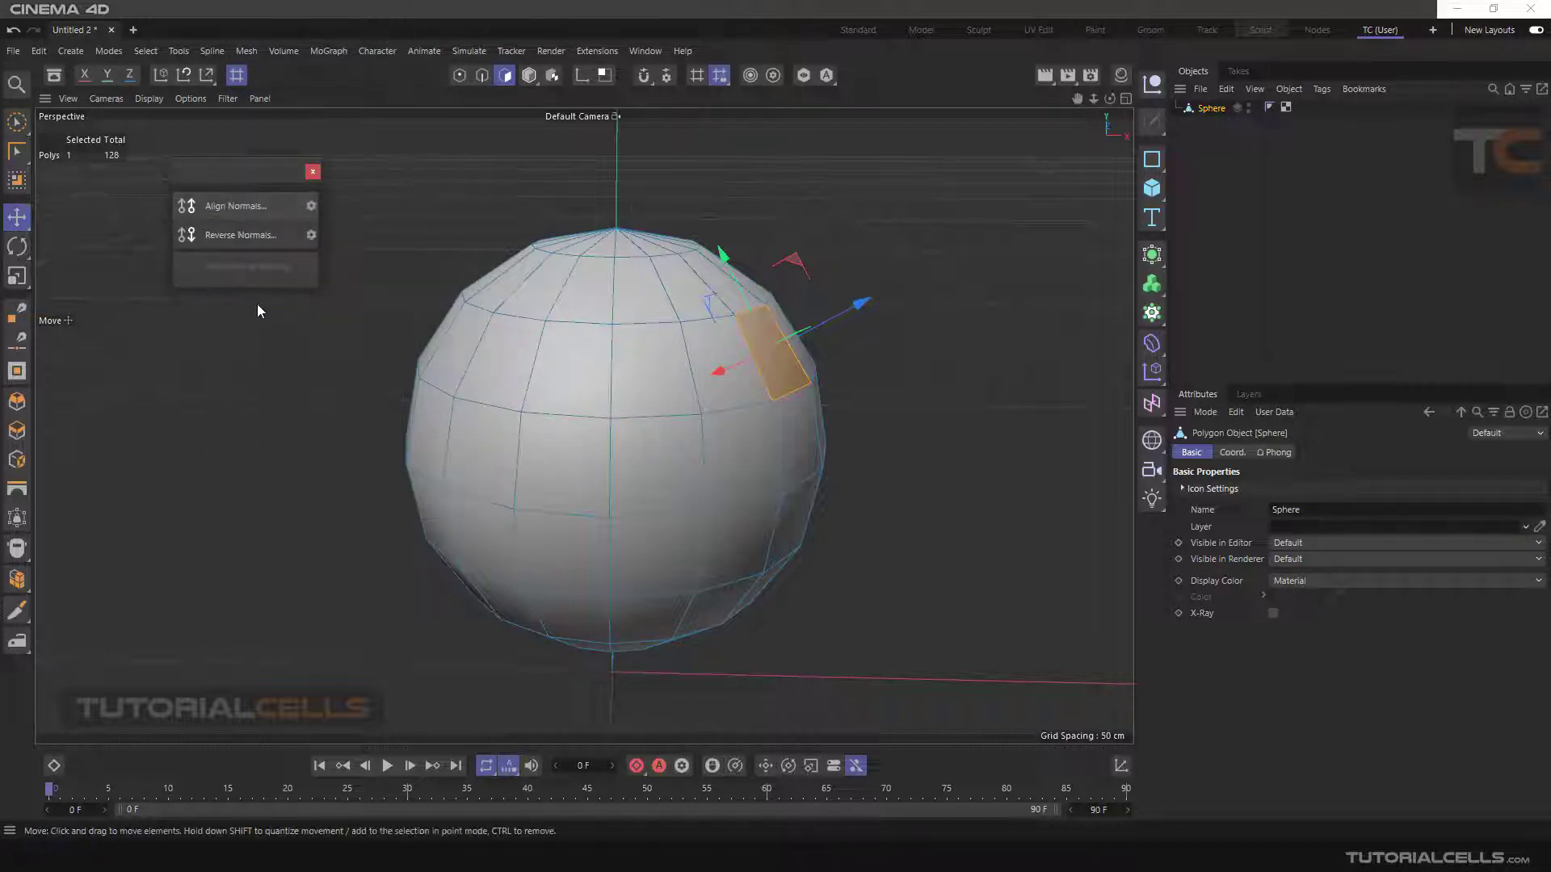
pyautogui.moveTo(260, 290); pyautogui.dragTo(259, 337)
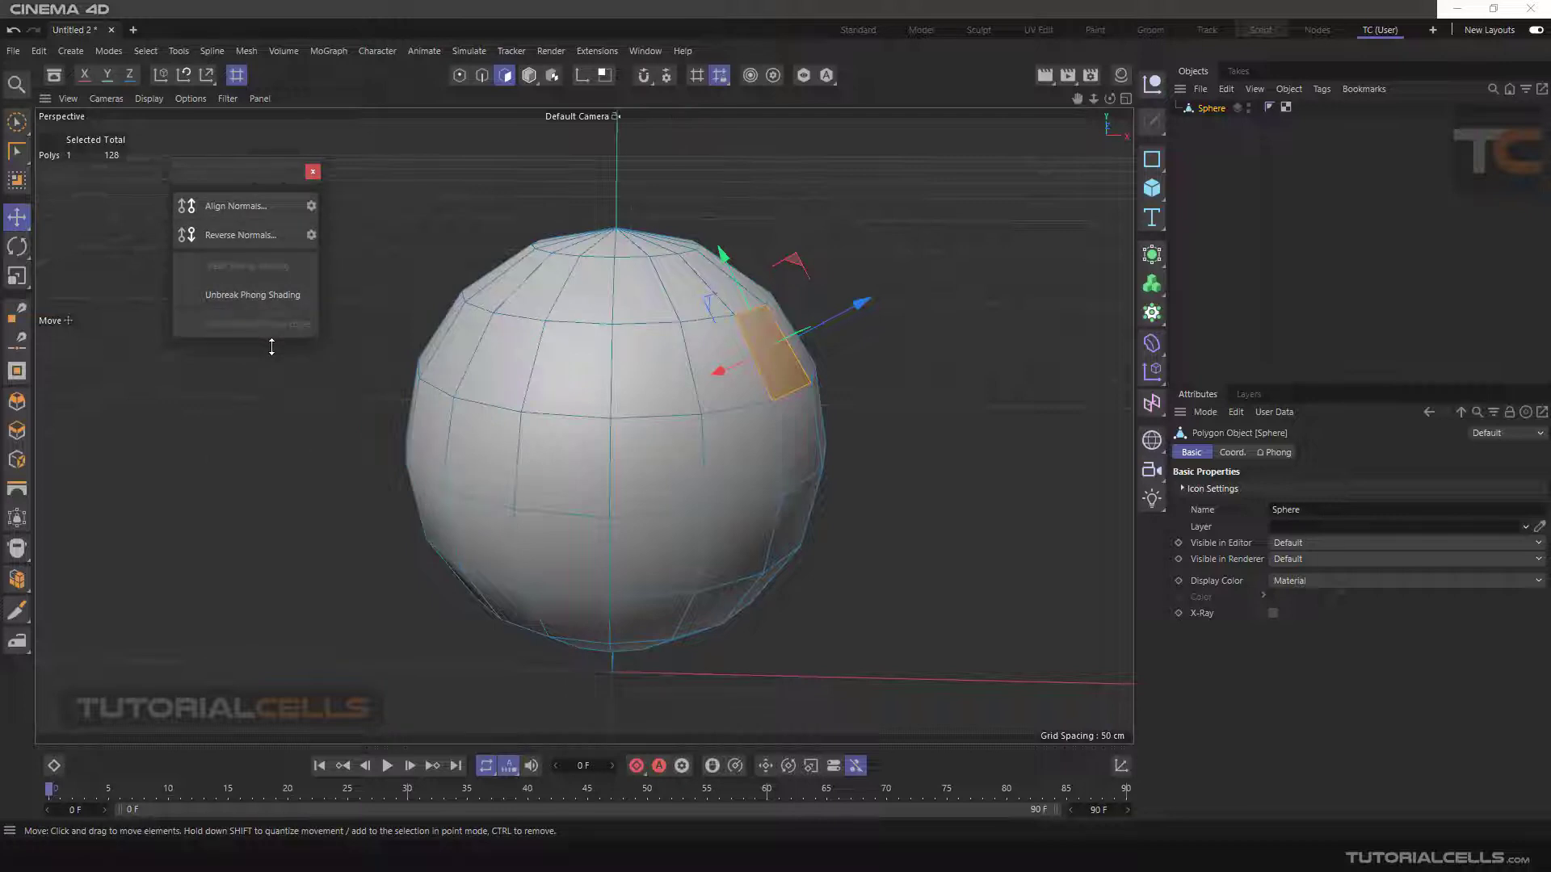
# - Reverse the normal of the selected sphere polygon and flip it back again
pyautogui.click(239, 235)
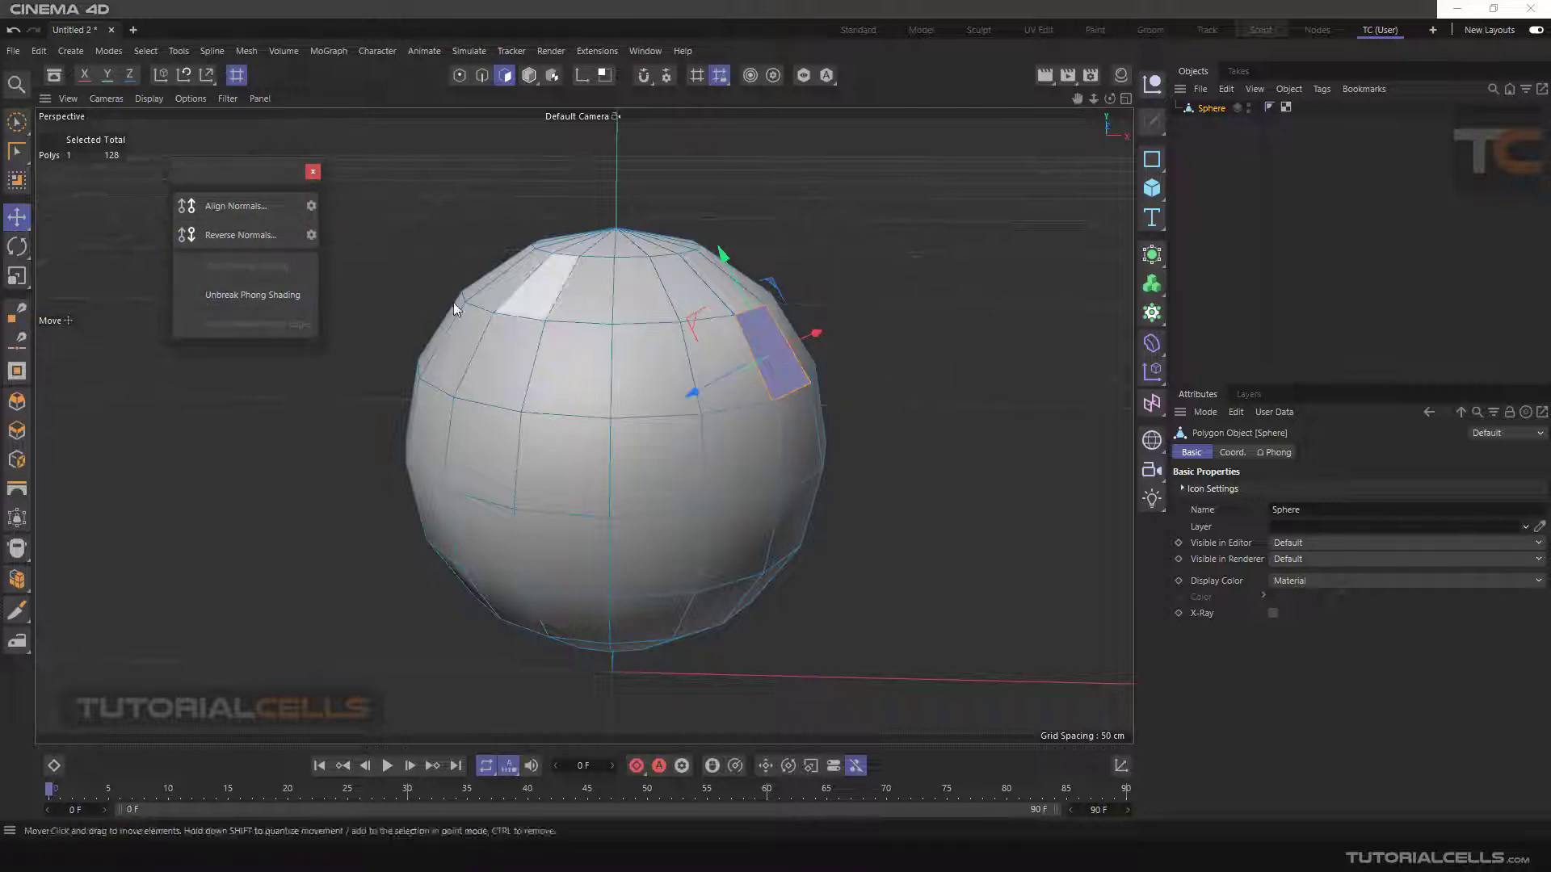
pyautogui.click(244, 232)
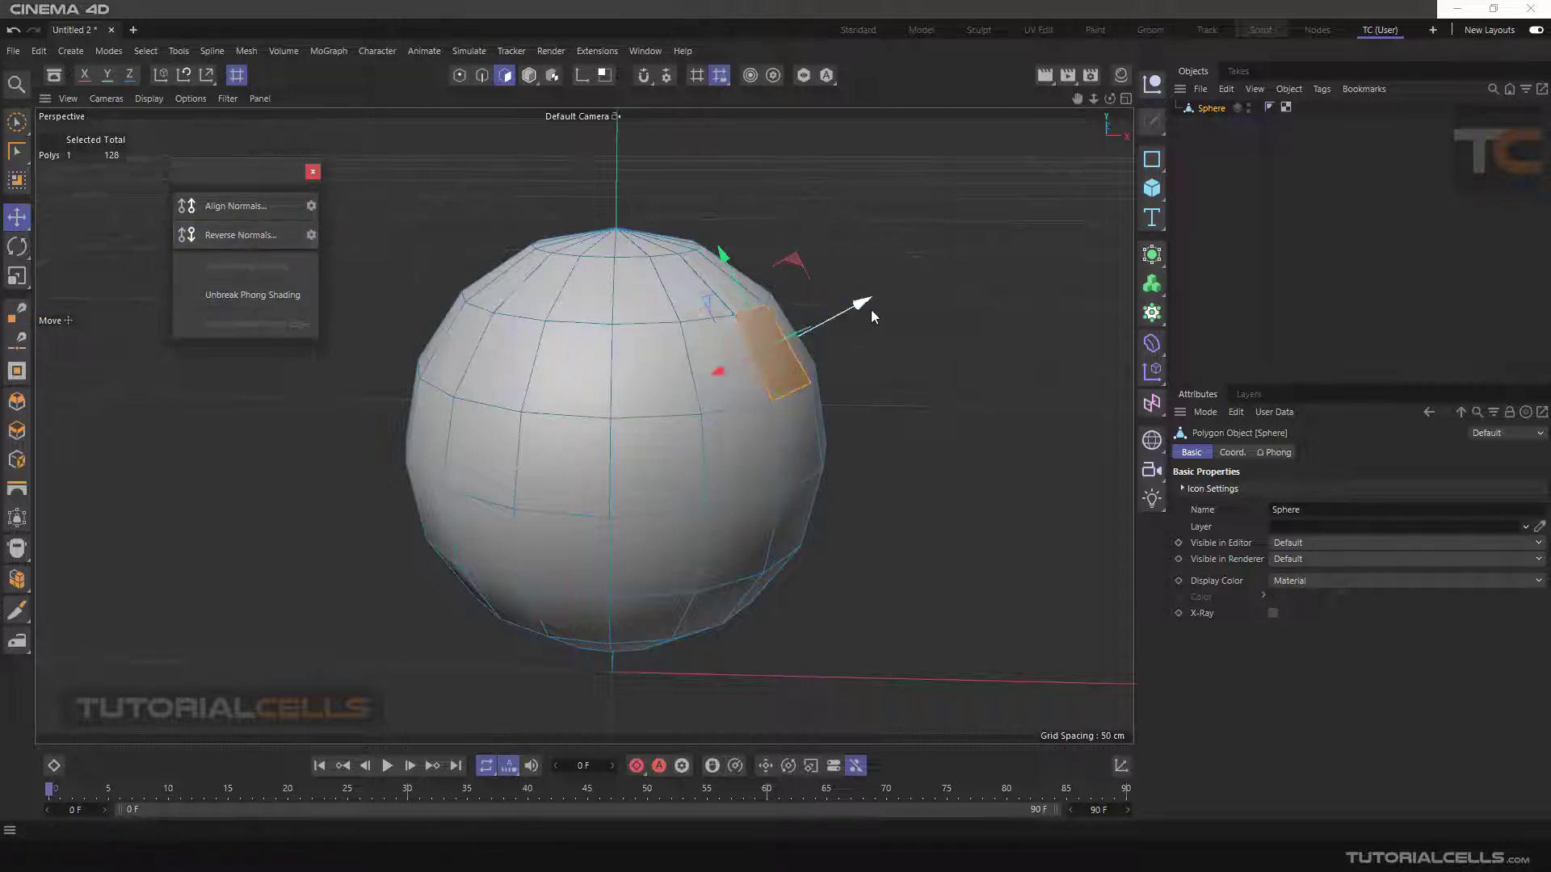
# - Add a 200 cm cube, move it beside the sphere along the X axis, and make it editable
pyautogui.scroll(-5, 871, 309)
pyautogui.click(1152, 188)
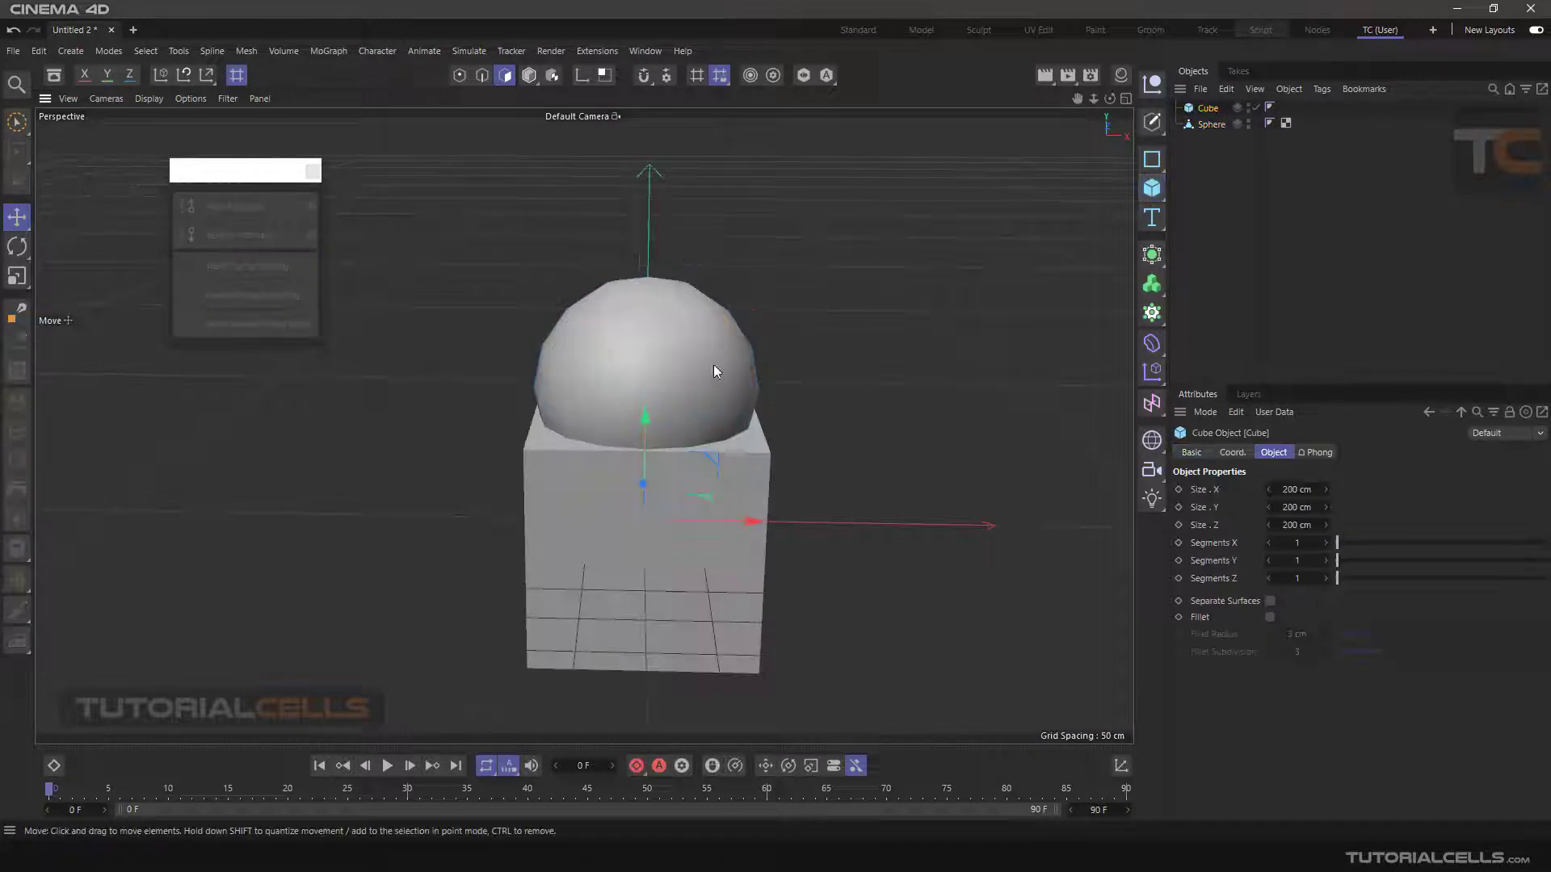
pyautogui.scroll(-3, 714, 372)
pyautogui.moveTo(736, 482); pyautogui.dragTo(507, 457)
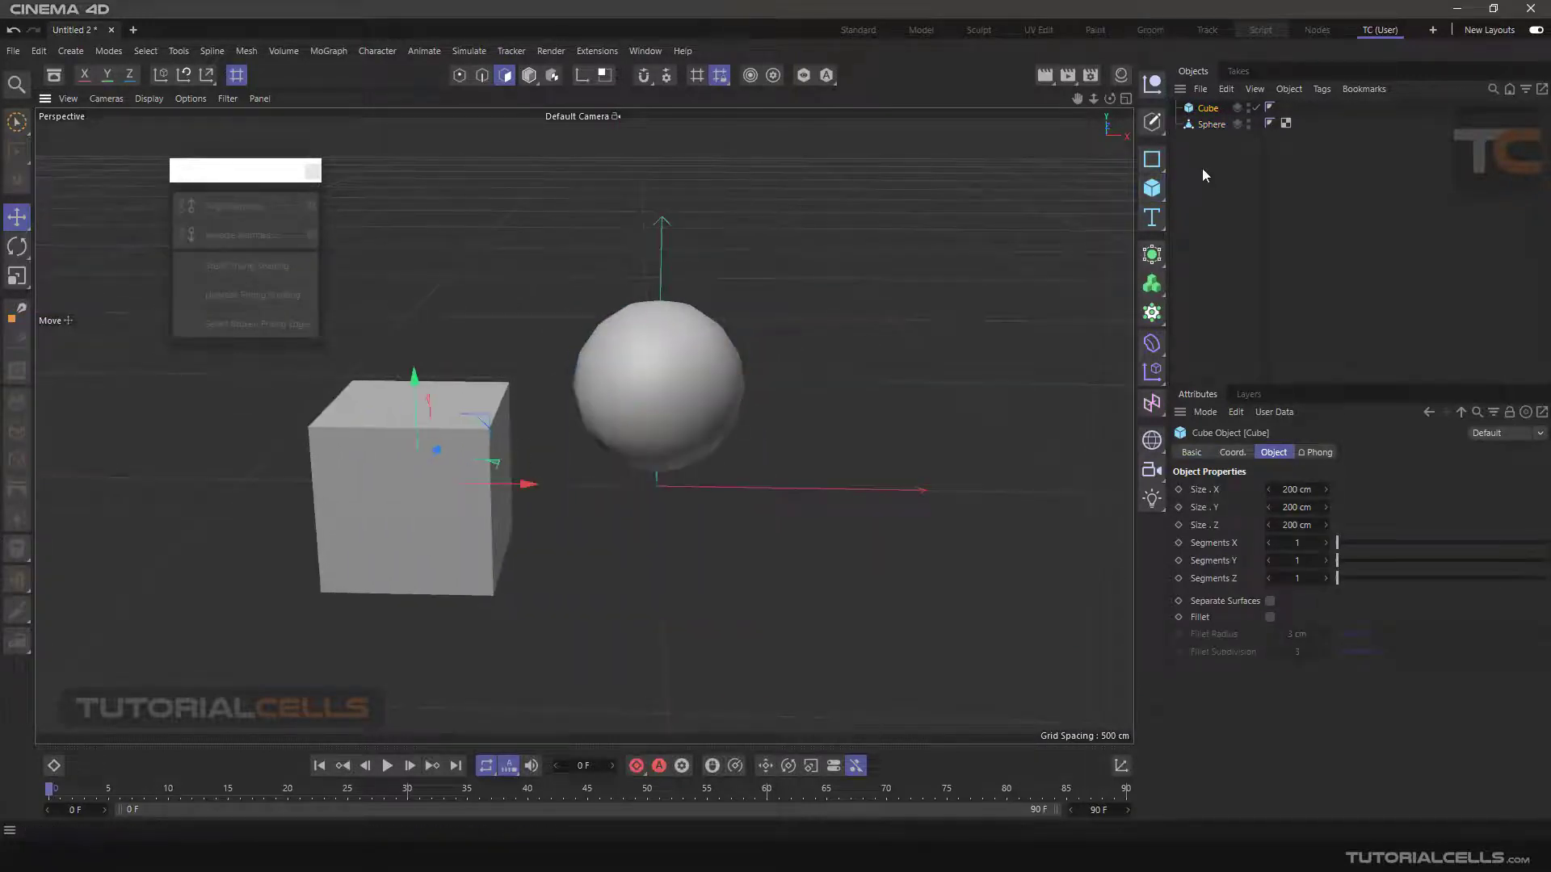
pyautogui.click(1154, 122)
pyautogui.keyDown('alt'); pyautogui.moveTo(442, 416); pyautogui.dragTo(390, 451); pyautogui.keyUp('alt')
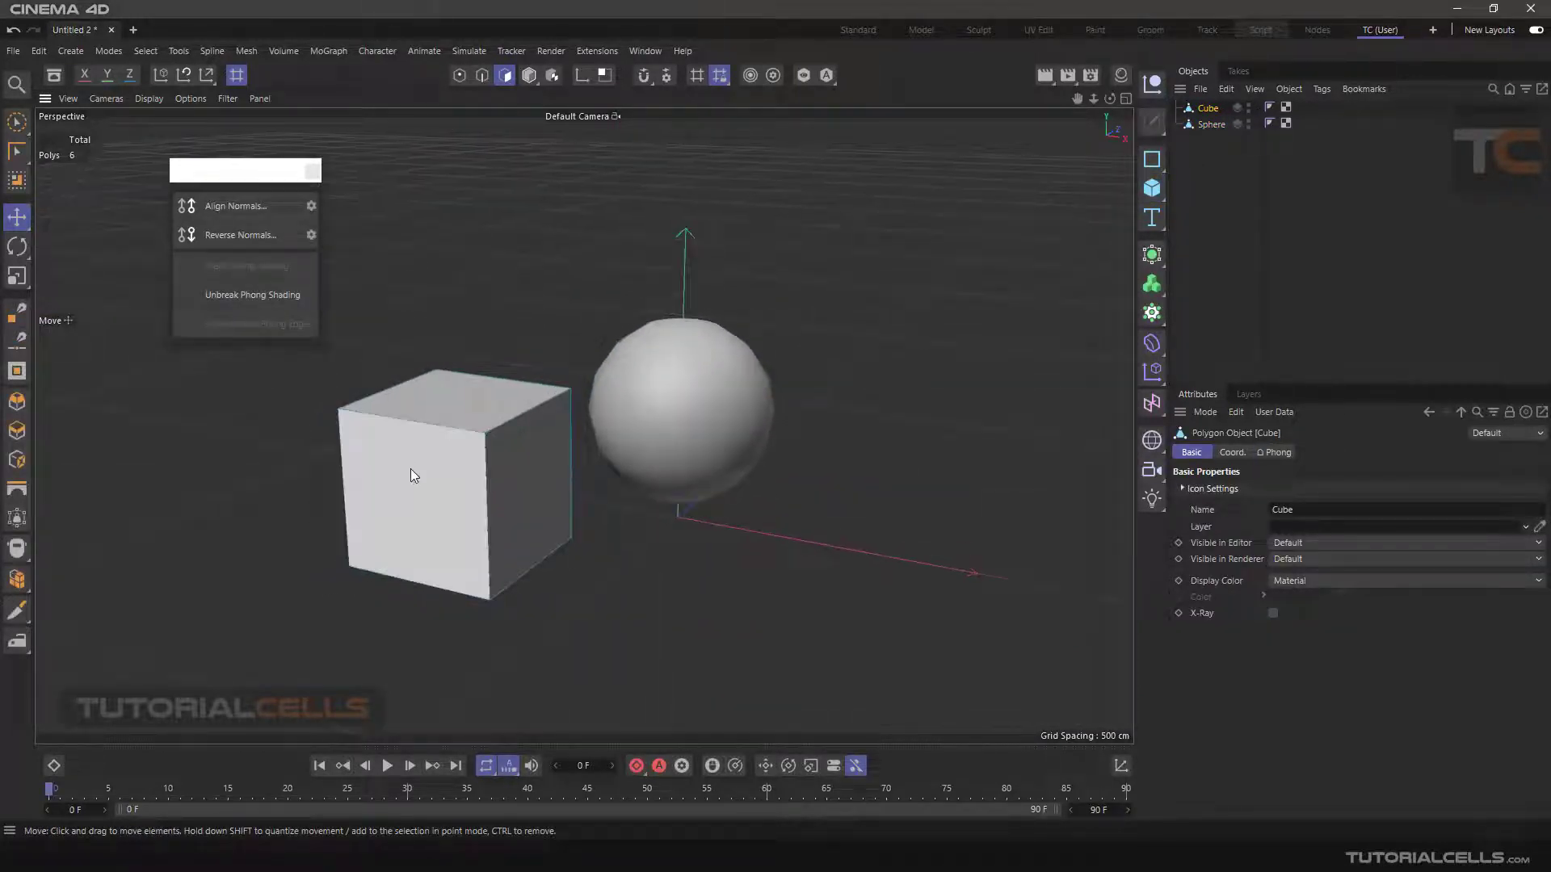
# - Select the cube's top face and reverse its normal so it points inward
pyautogui.click(411, 470)
pyautogui.scroll(2, 429, 448)
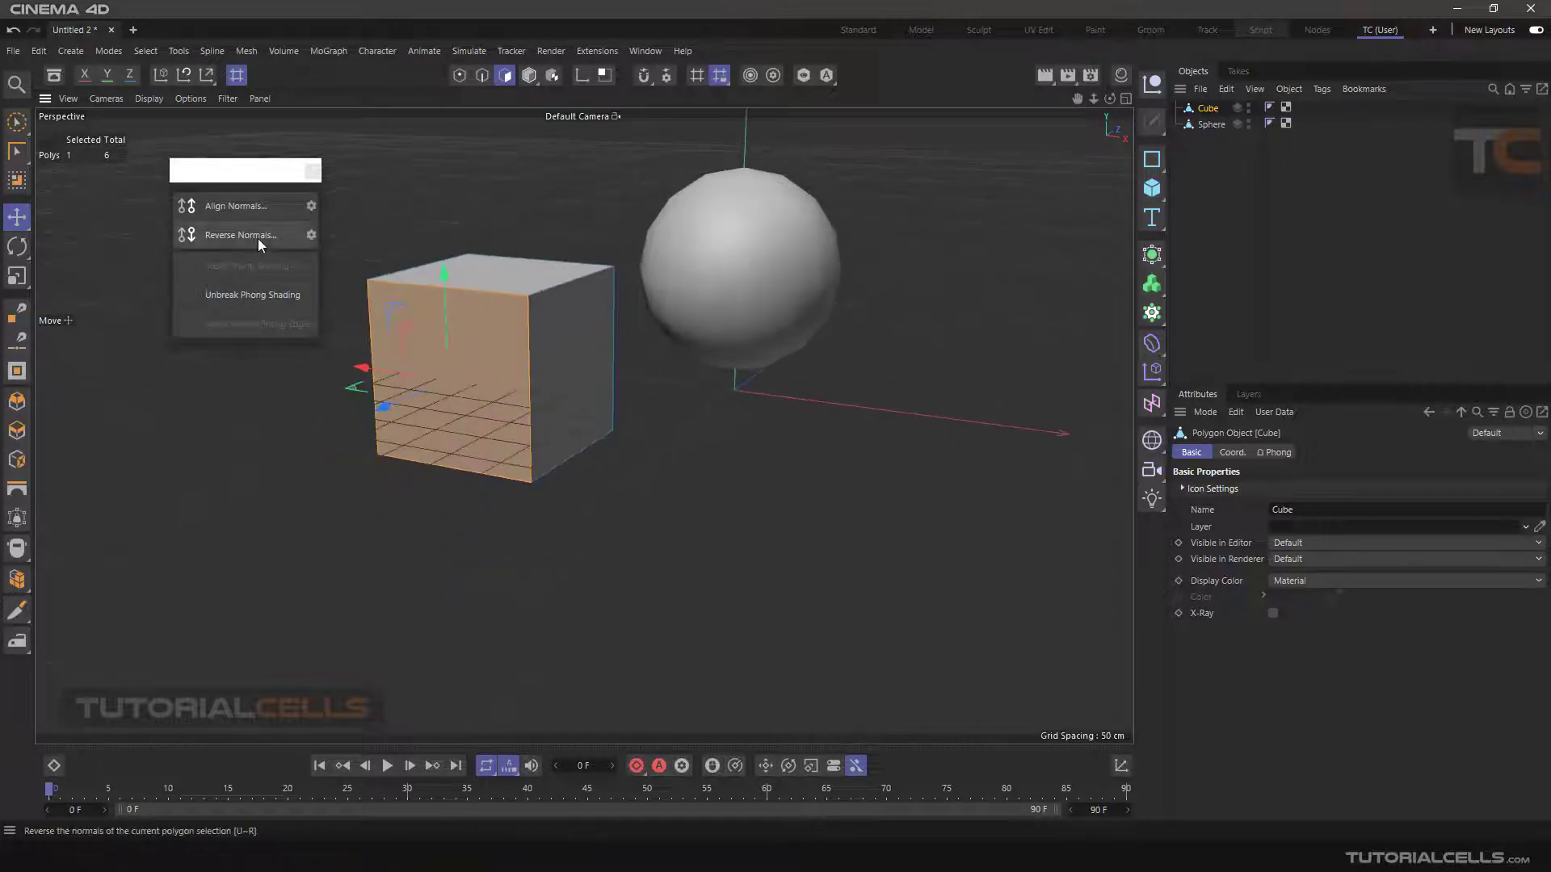
pyautogui.click(448, 268)
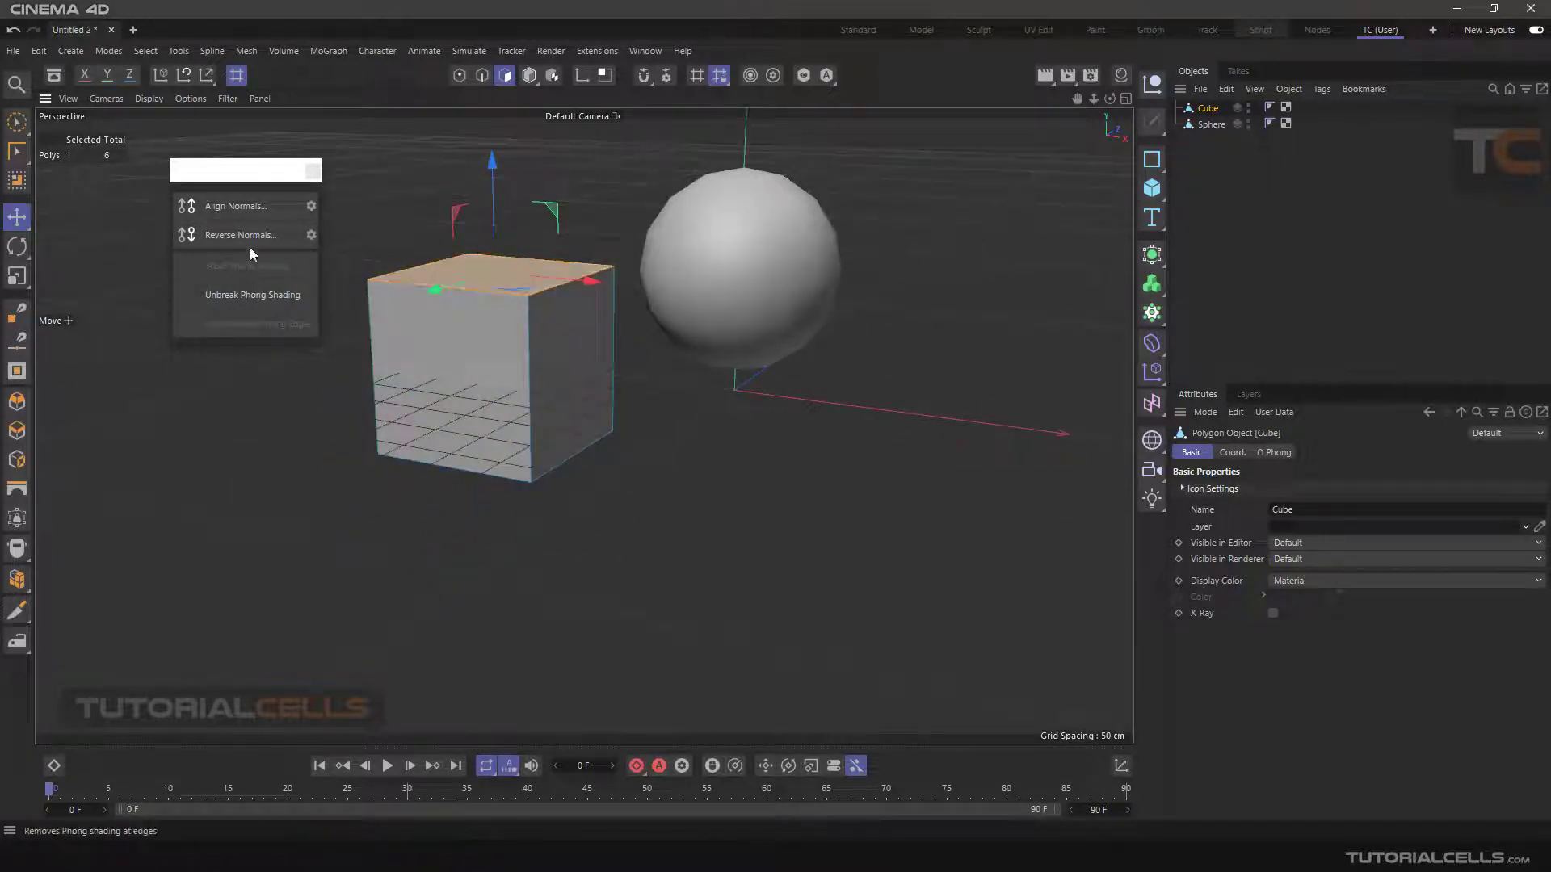
pyautogui.moveTo(506, 323)
pyautogui.keyDown('alt'); pyautogui.mouseDown()
pyautogui.moveTo(472, 360)
pyautogui.moveTo(492, 415)
pyautogui.moveTo(517, 376)
pyautogui.moveTo(422, 205)
pyautogui.mouseUp(); pyautogui.keyUp('alt')
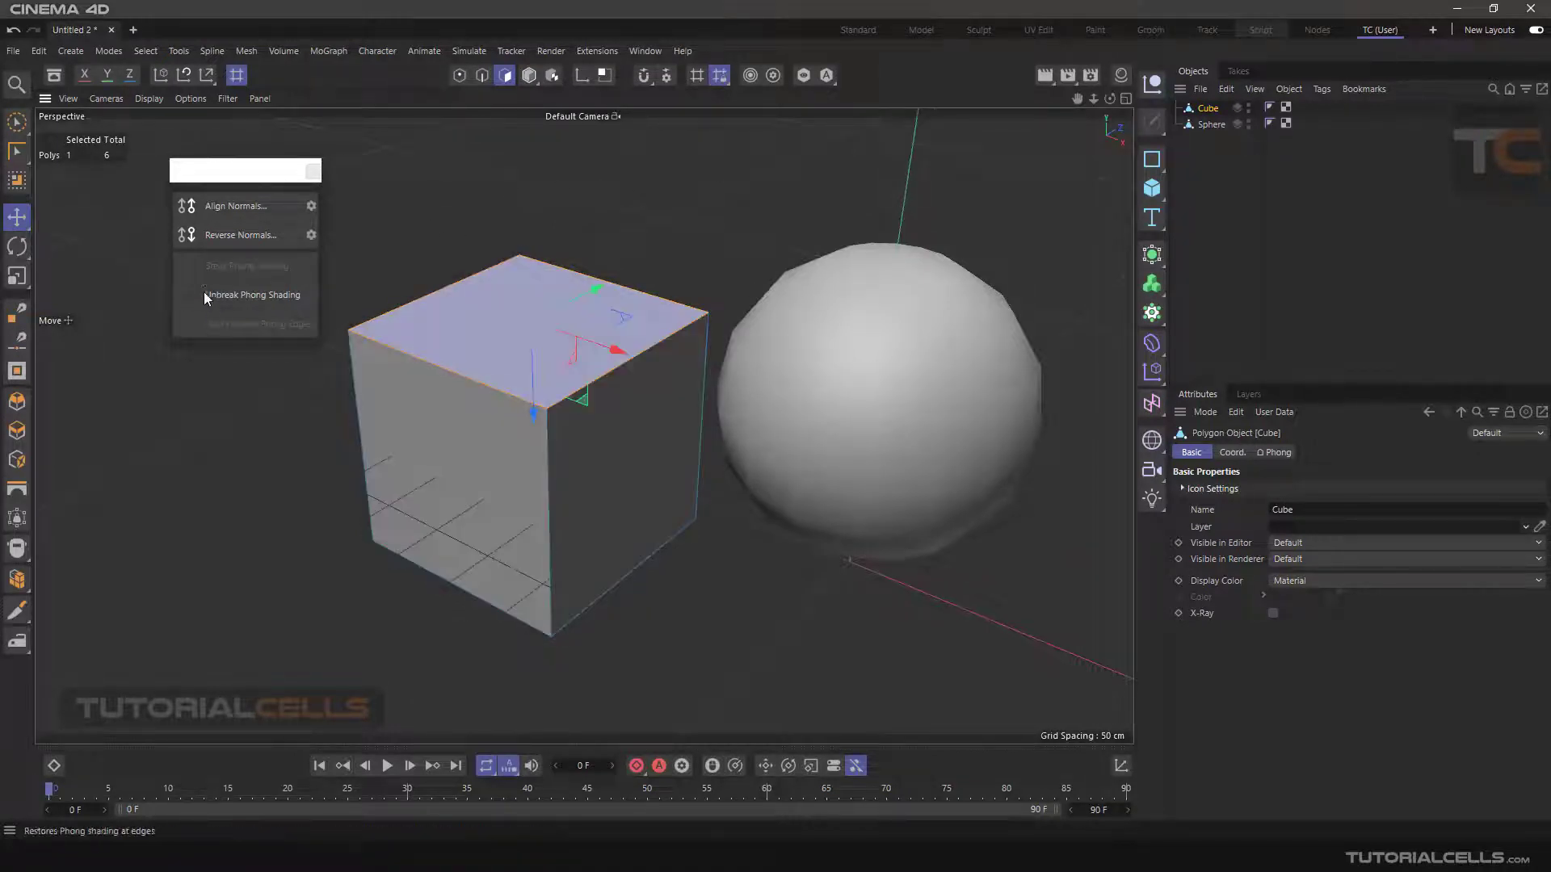
pyautogui.click(239, 235)
pyautogui.click(240, 235)
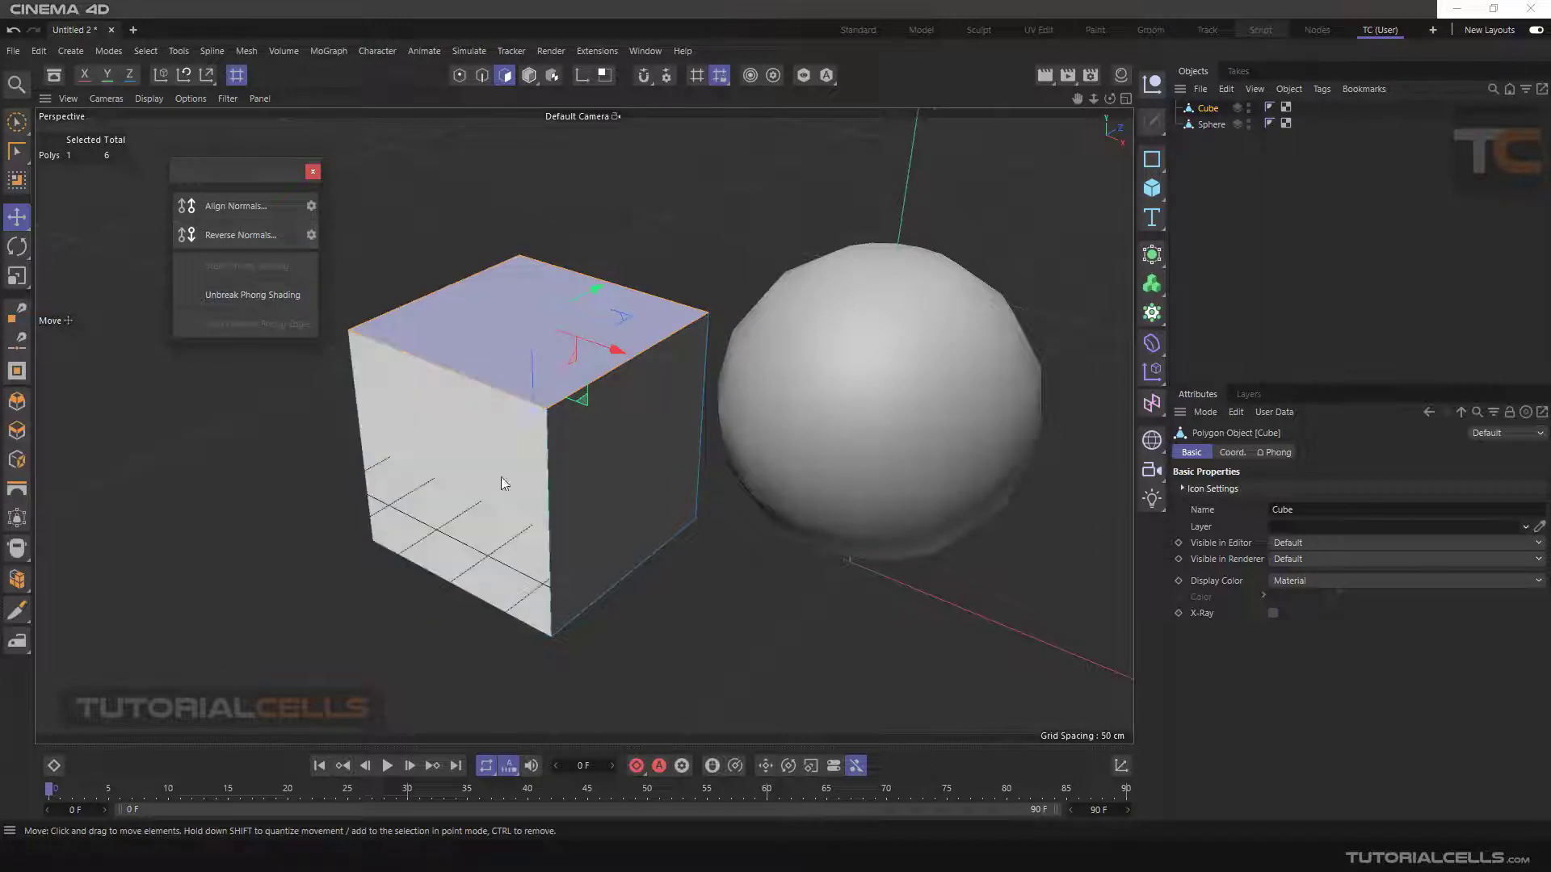
# - Align the normals of all the cube's faces and reselect the top face to check its direction
pyautogui.click(666, 578)
pyautogui.keyDown('alt'); pyautogui.moveTo(666, 570); pyautogui.dragTo(622, 534); pyautogui.keyUp('alt')
pyautogui.hotkey('ctrl', 'a')
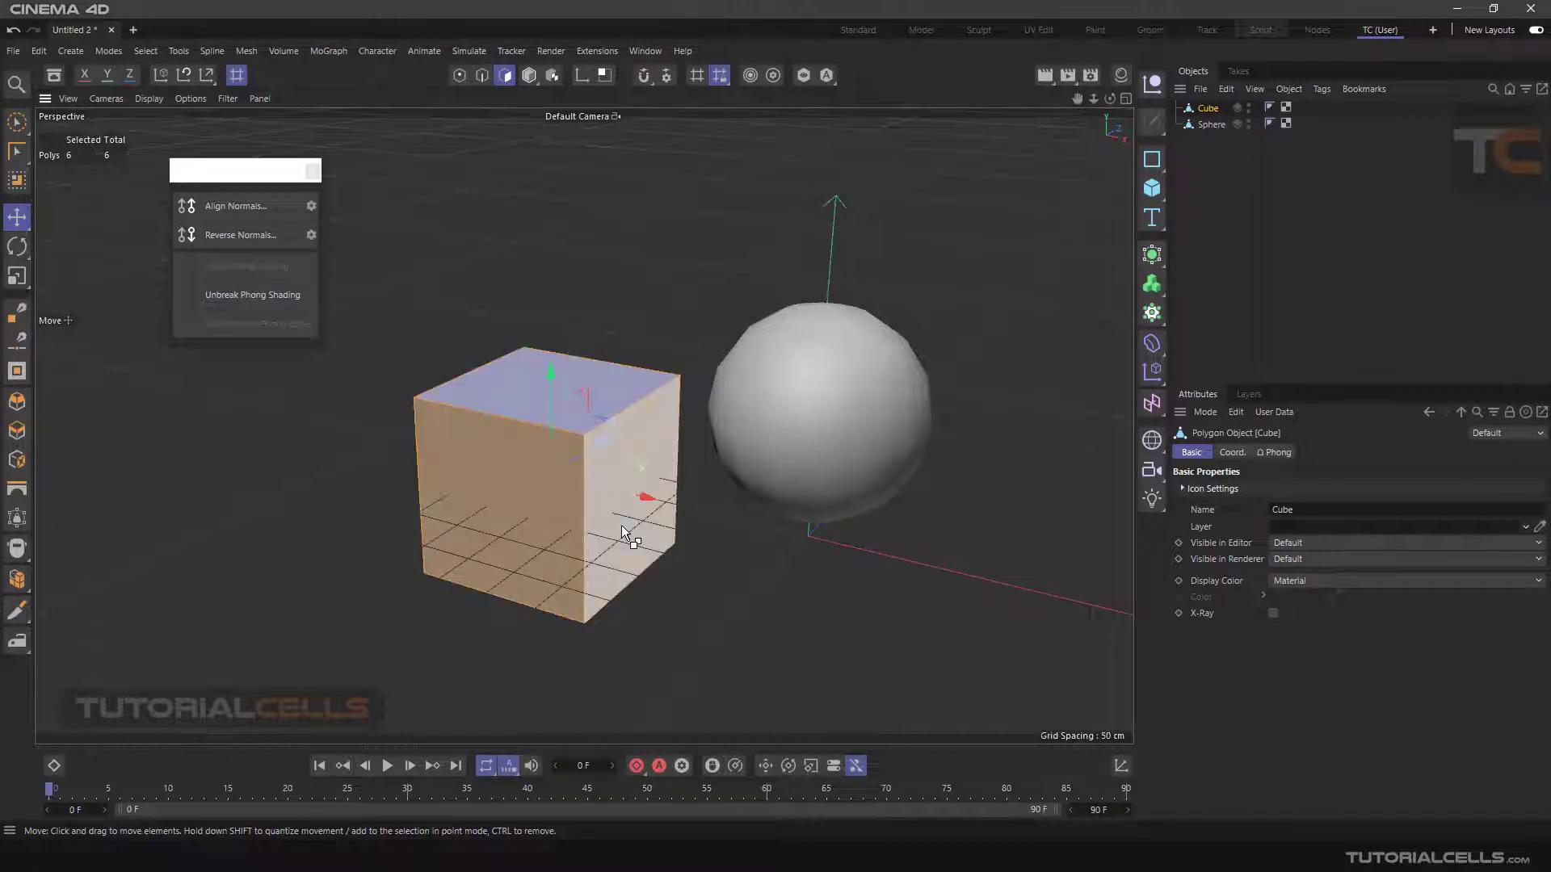
pyautogui.keyDown('alt'); pyautogui.moveTo(657, 250); pyautogui.dragTo(651, 293); pyautogui.keyUp('alt')
pyautogui.keyDown('alt'); pyautogui.moveTo(551, 367); pyautogui.dragTo(622, 294); pyautogui.keyUp('alt')
pyautogui.click(630, 215)
pyautogui.click(593, 278)
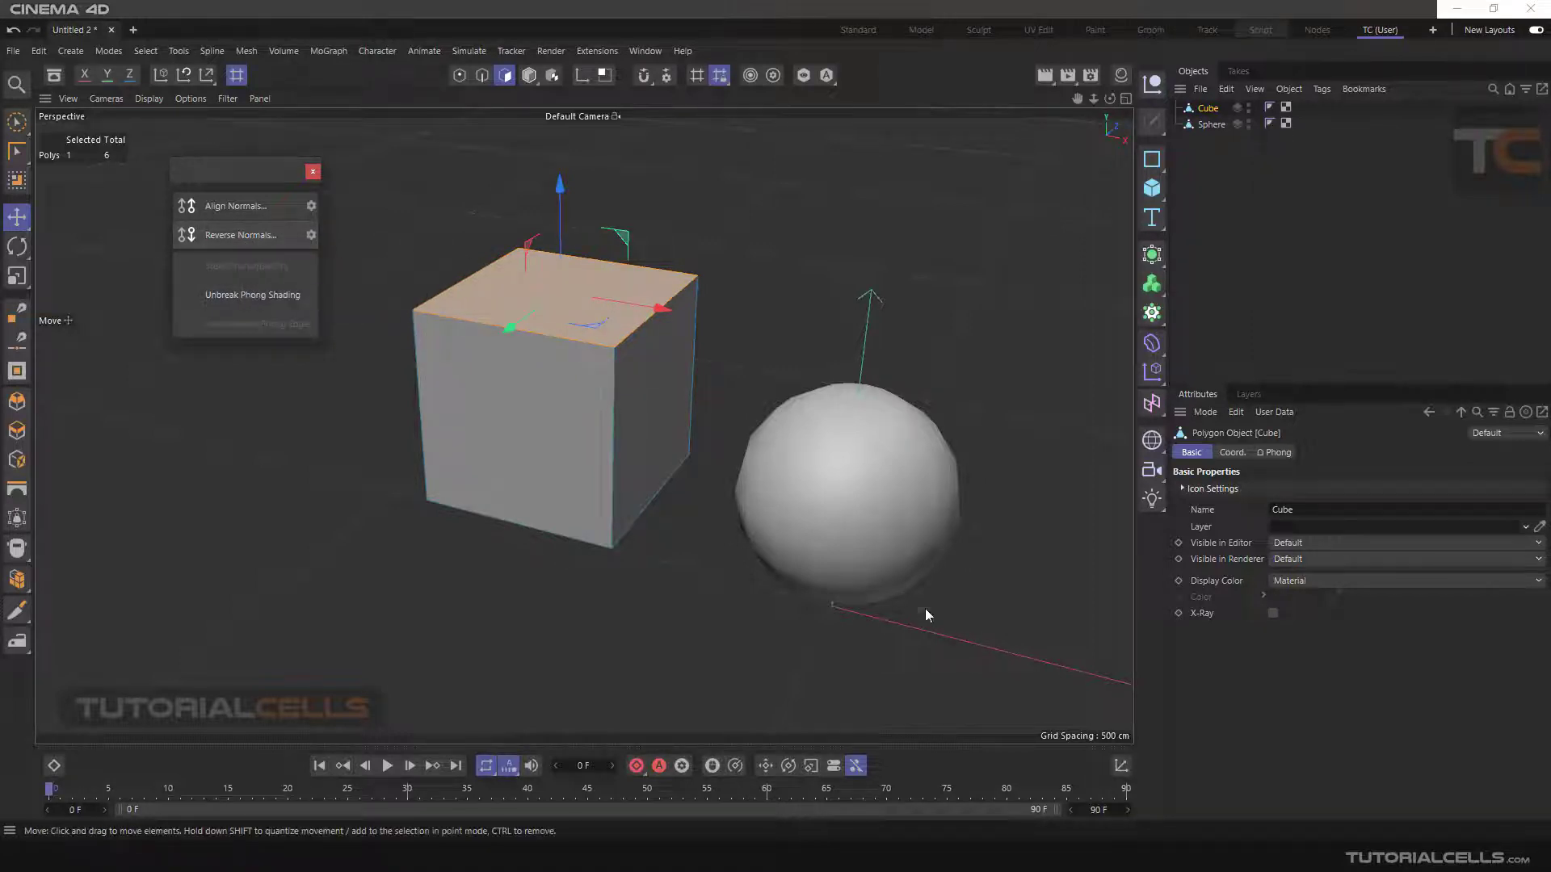
# - Reverse the normal of a single polygon at the front middle of the sphere
pyautogui.keyDown('alt'); pyautogui.moveTo(925, 609); pyautogui.dragTo(845, 520, button='middle'); pyautogui.keyUp('alt')
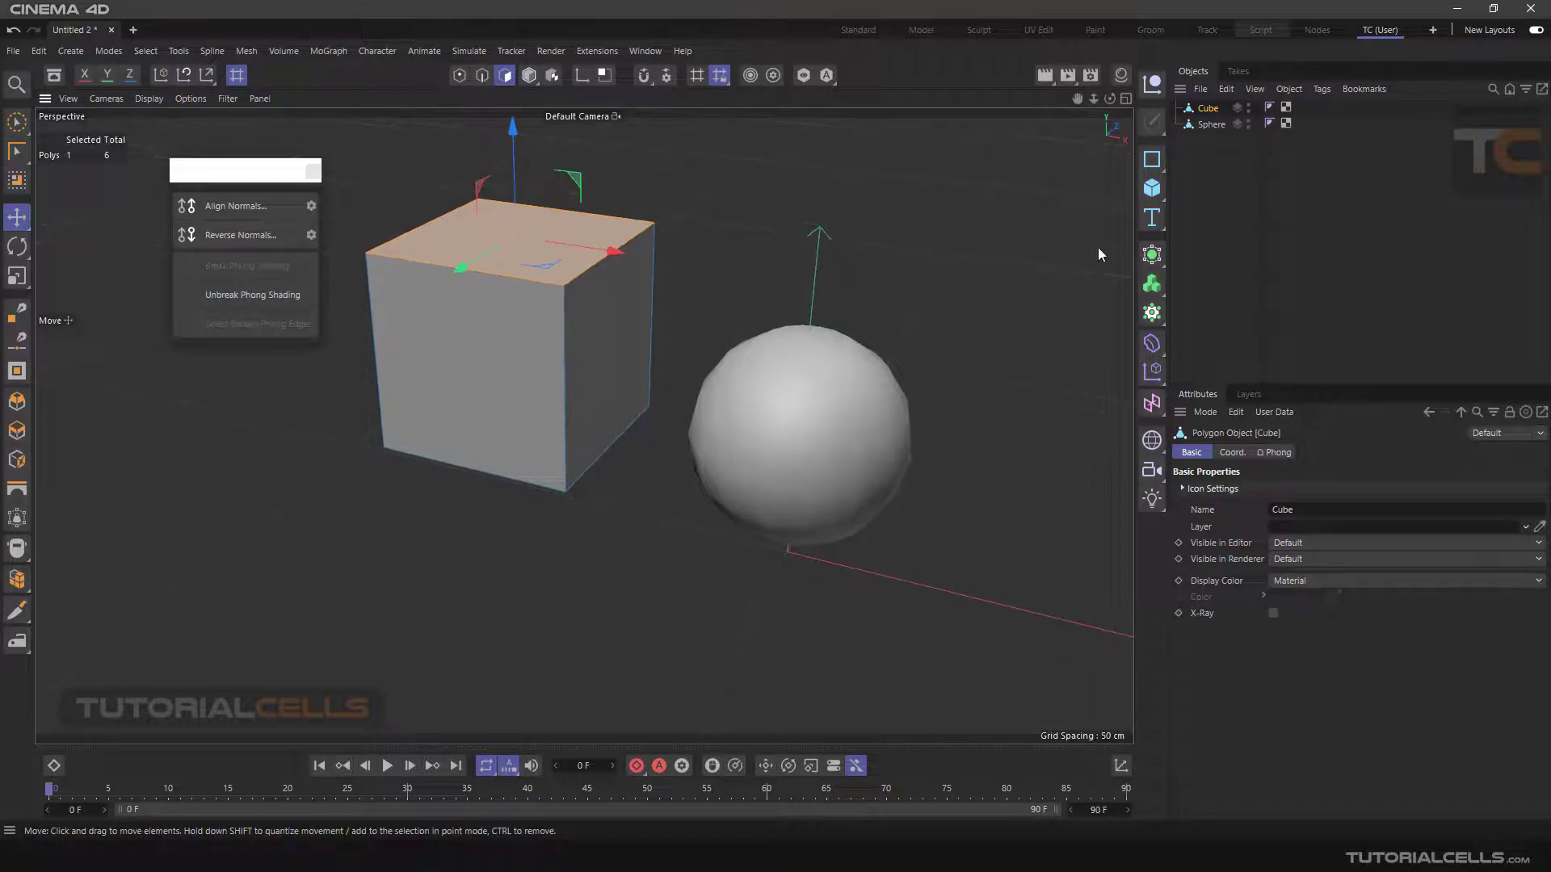
pyautogui.keyDown('alt'); pyautogui.moveTo(955, 265); pyautogui.dragTo(947, 317, button='middle'); pyautogui.keyUp('alt')
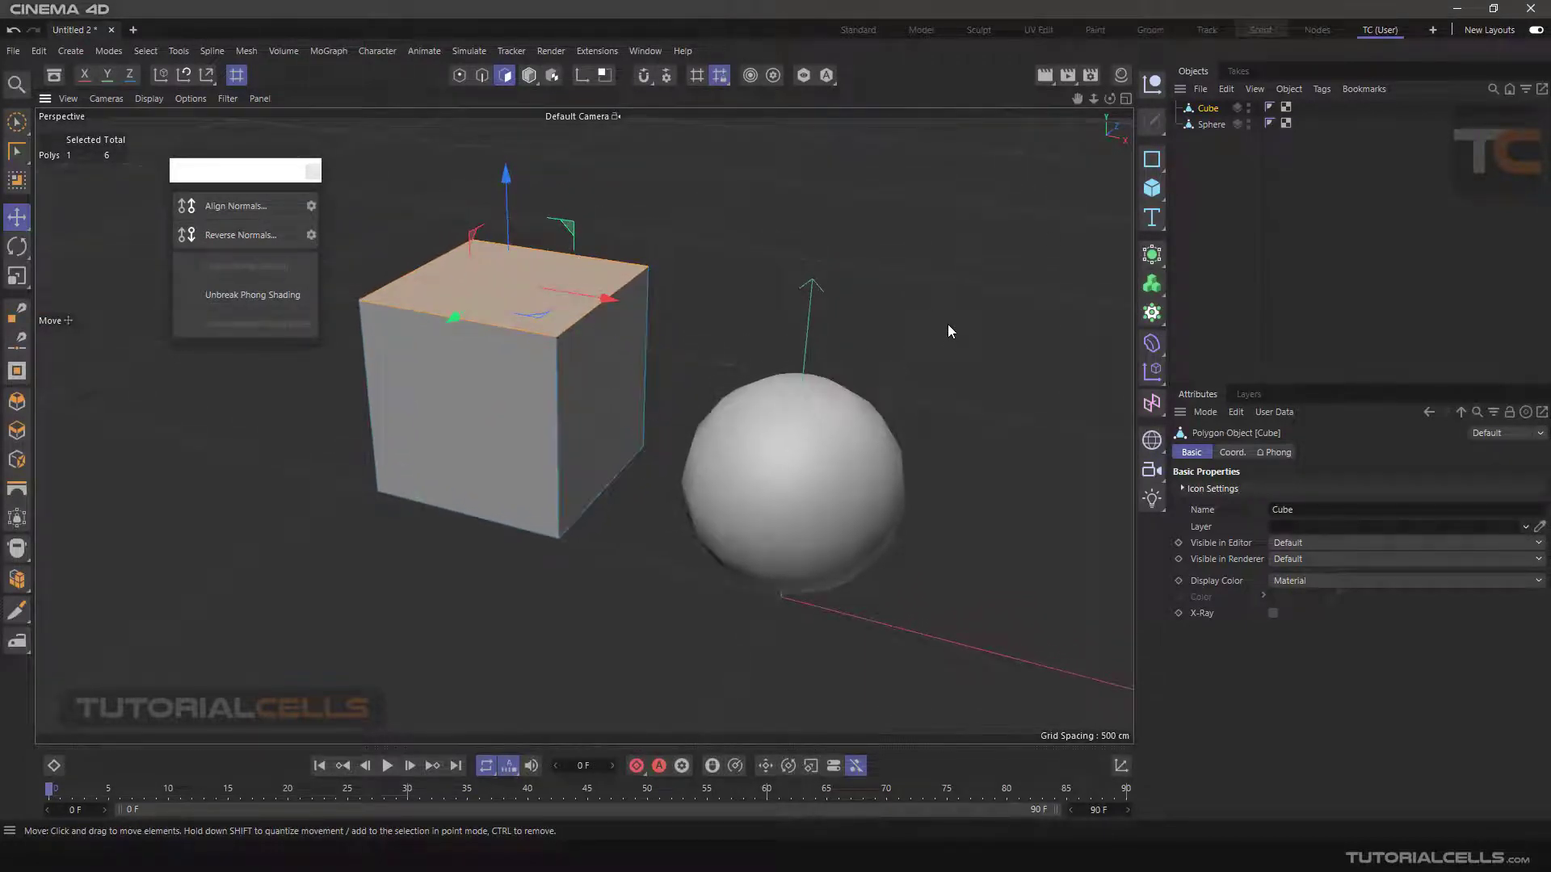
pyautogui.keyDown('alt'); pyautogui.moveTo(954, 324); pyautogui.dragTo(943, 325); pyautogui.keyUp('alt')
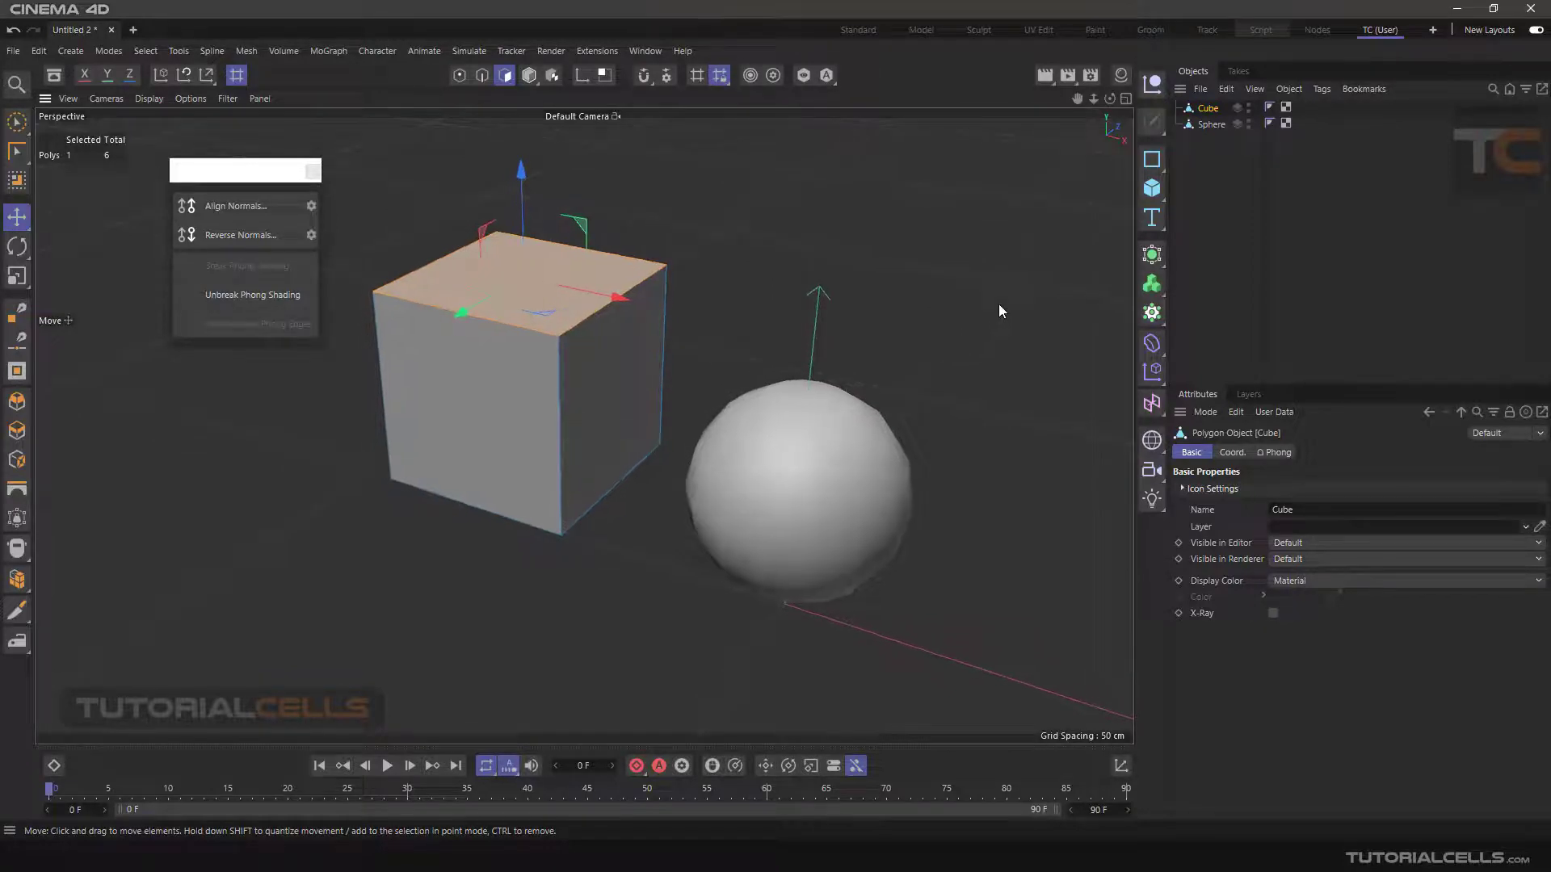
pyautogui.click(1204, 125)
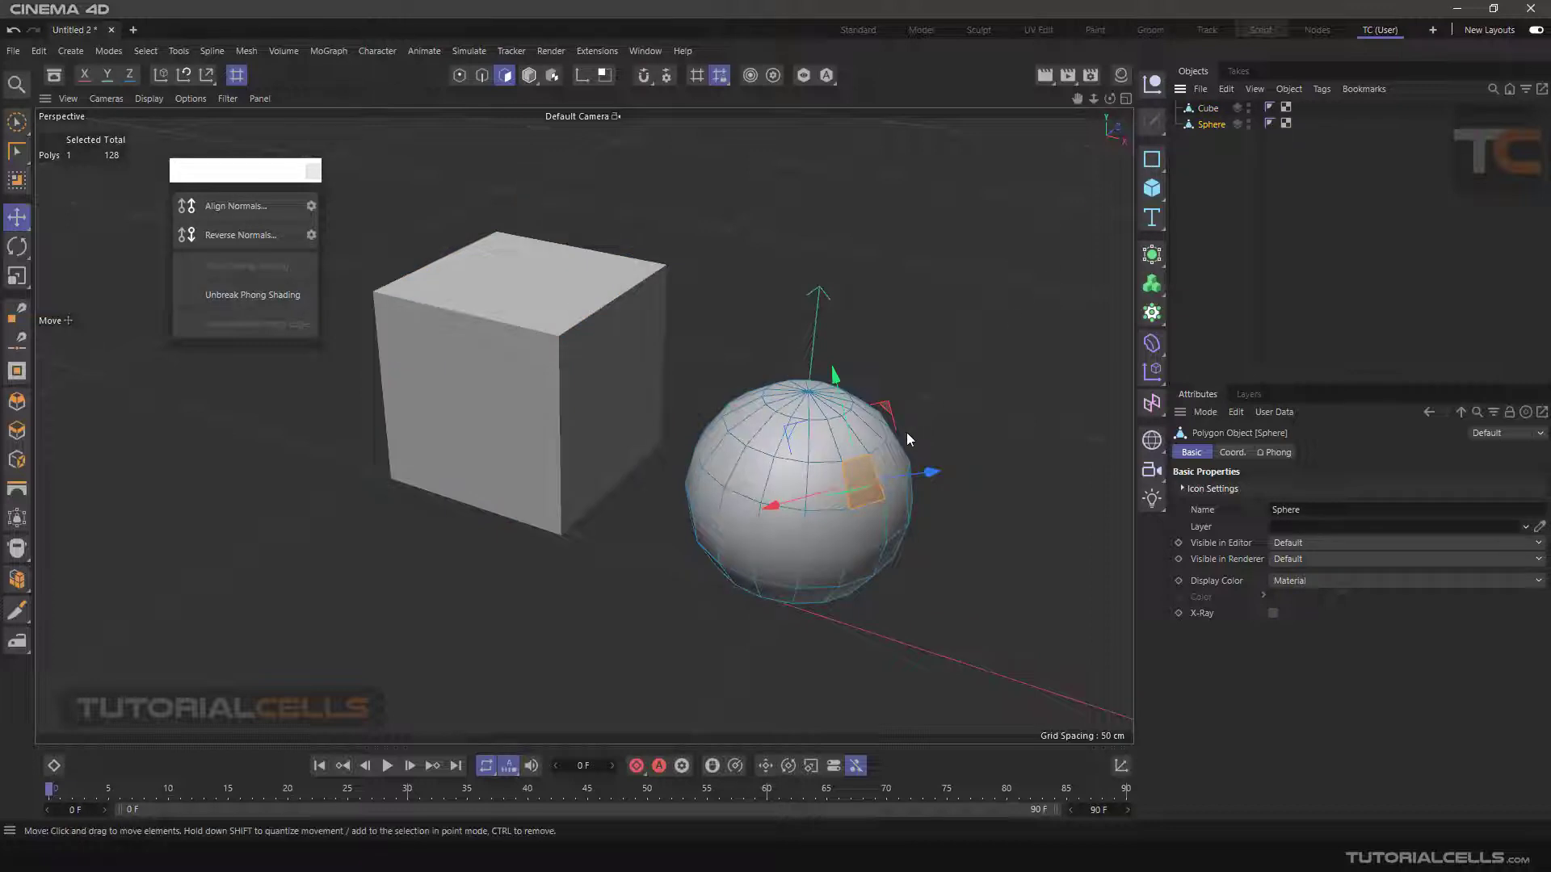
pyautogui.scroll(6, 871, 341)
pyautogui.keyDown('alt'); pyautogui.moveTo(871, 335); pyautogui.dragTo(839, 343); pyautogui.keyUp('alt')
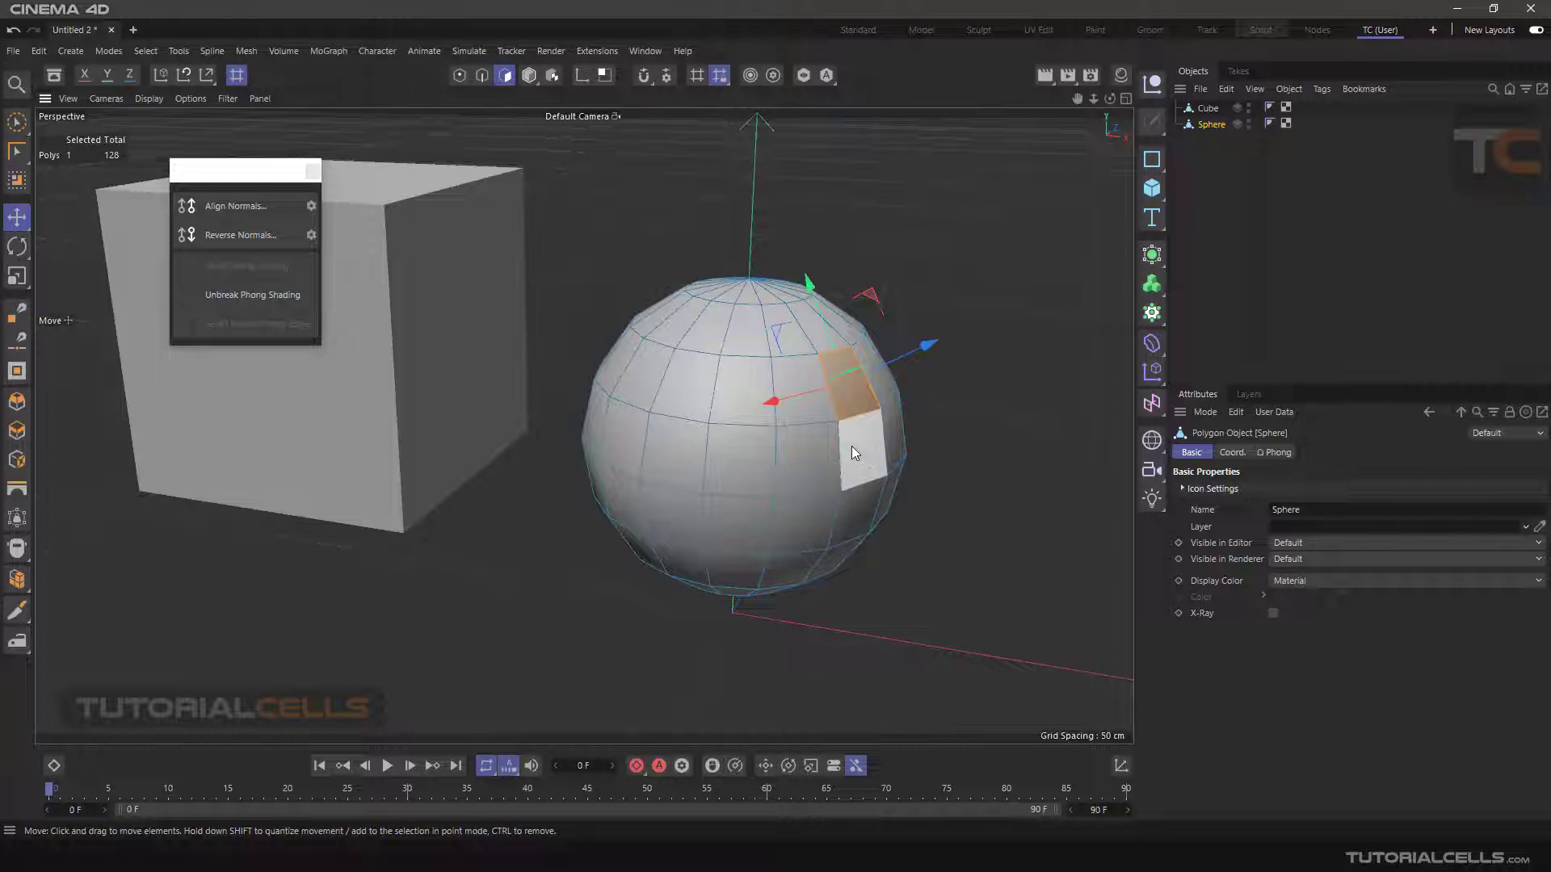
pyautogui.click(723, 433)
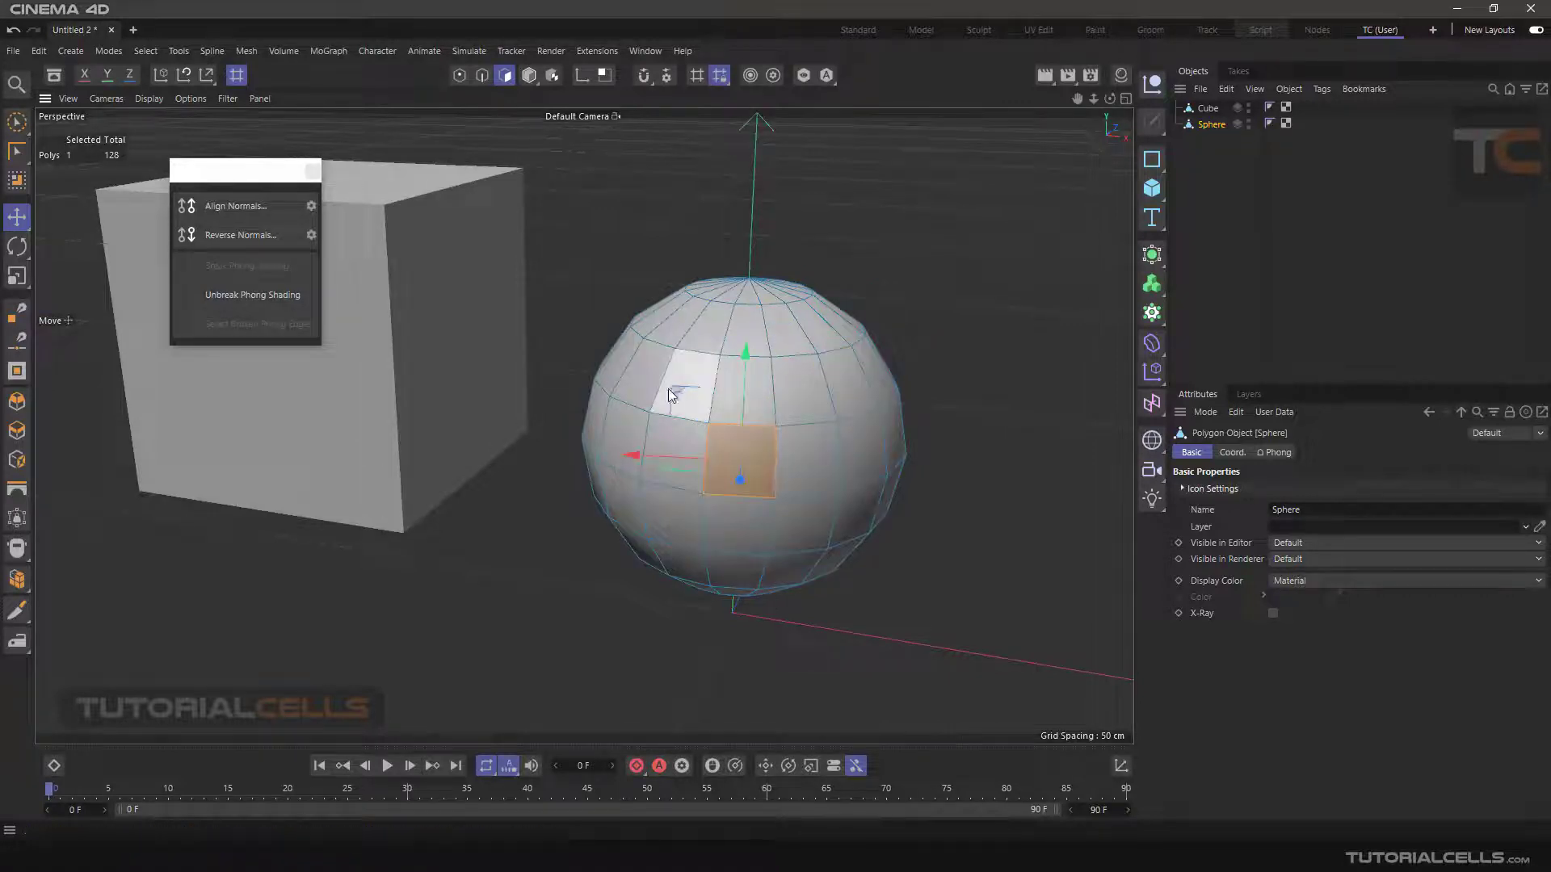
pyautogui.click(264, 235)
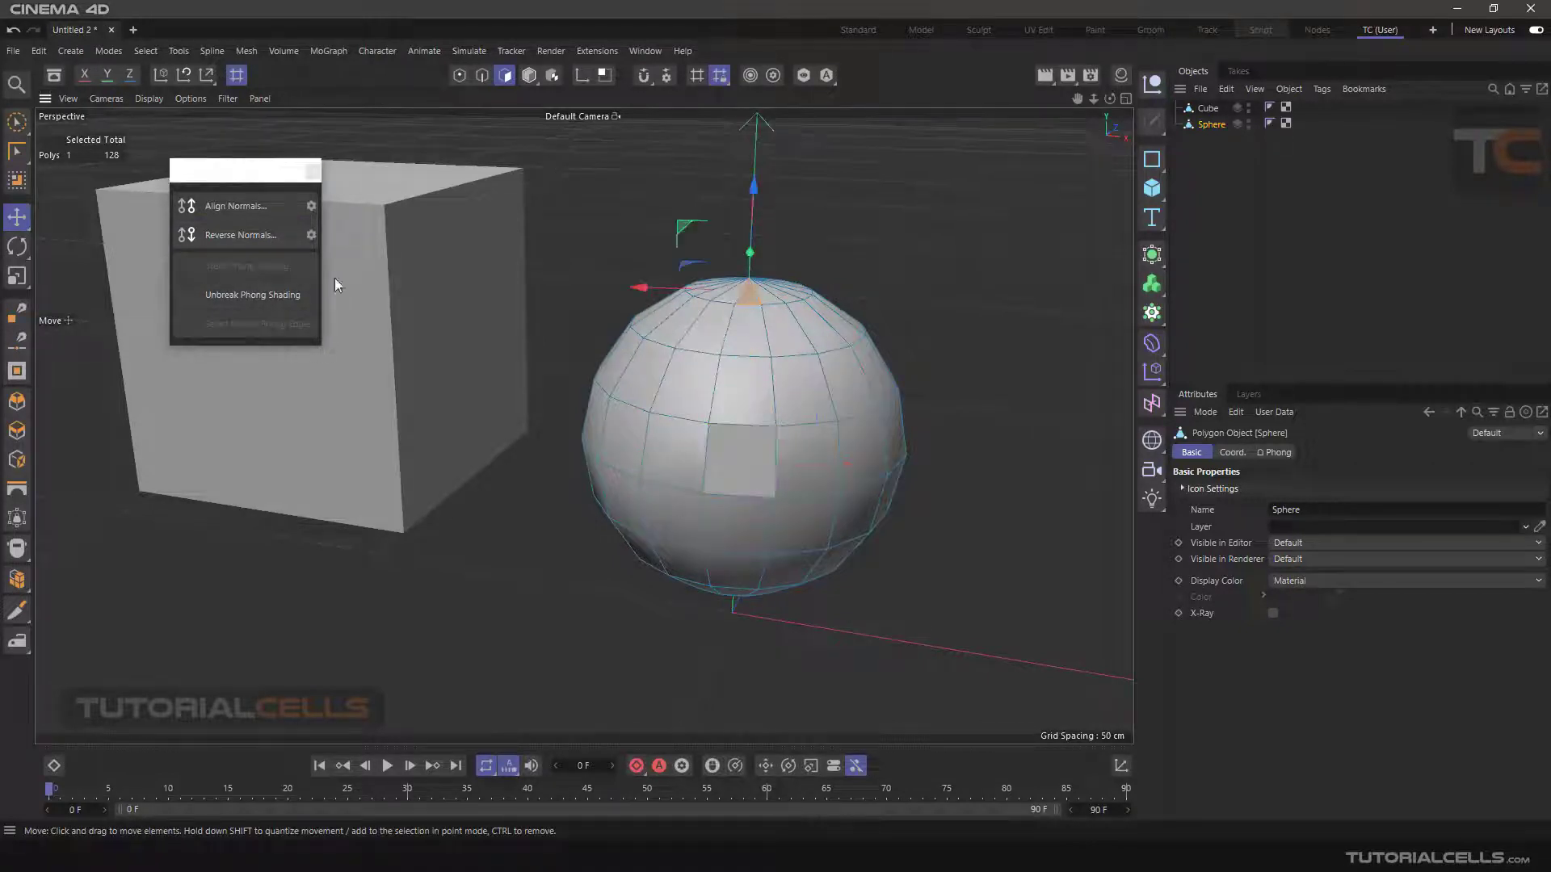
# - Reverse the normals of one polygon at the sphere's top and one on its lower front, then clear the polygon selection
pyautogui.click(249, 235)
pyautogui.keyDown('alt'); pyautogui.moveTo(729, 510); pyautogui.dragTo(725, 495); pyautogui.keyUp('alt')
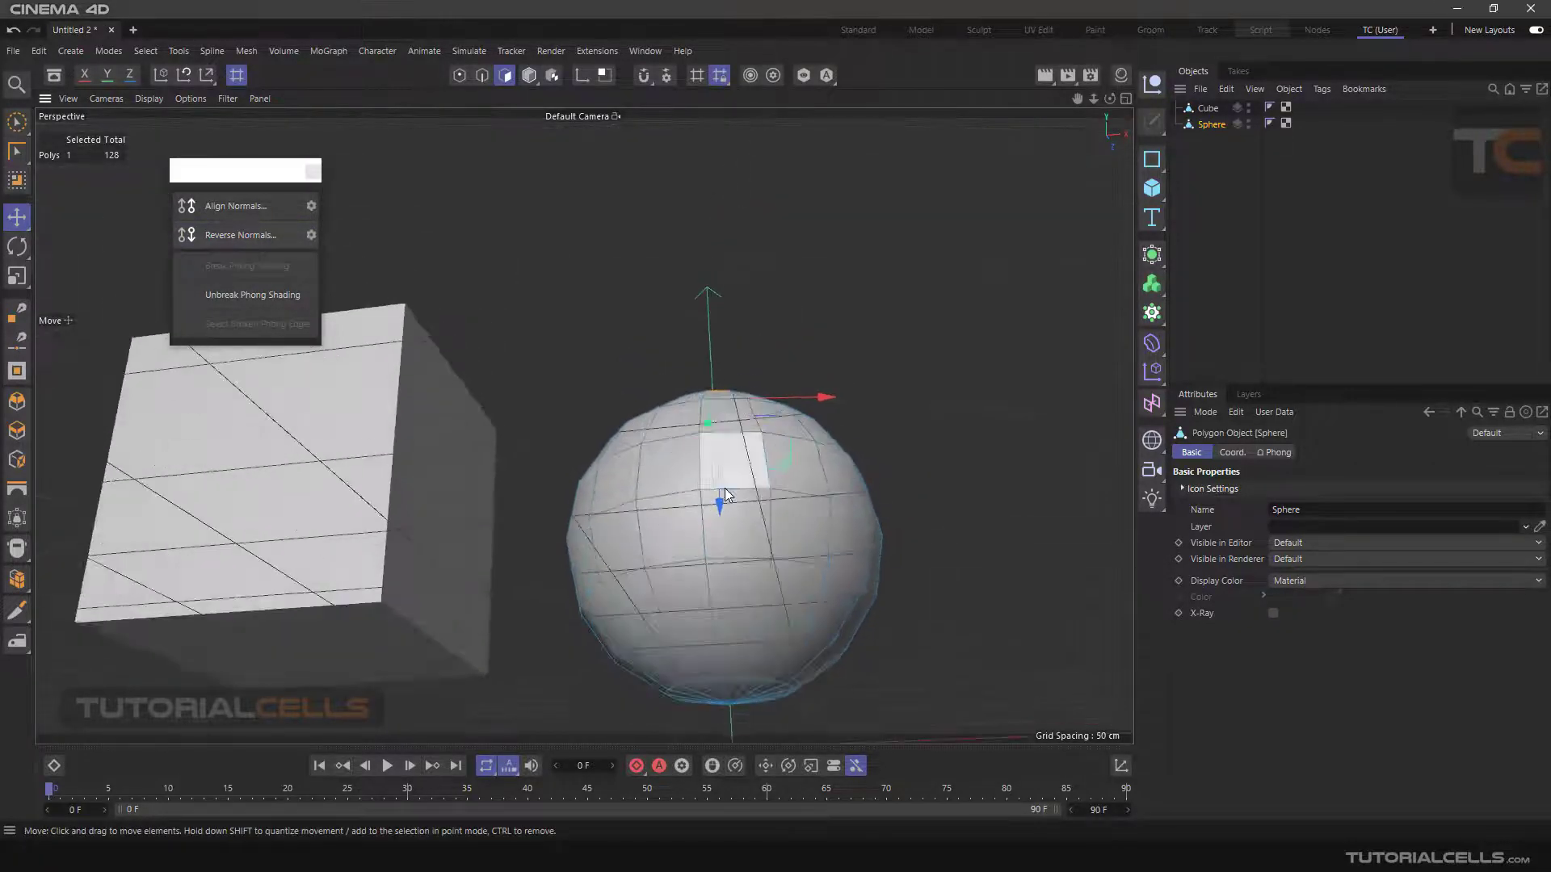
pyautogui.click(729, 635)
pyautogui.click(274, 232)
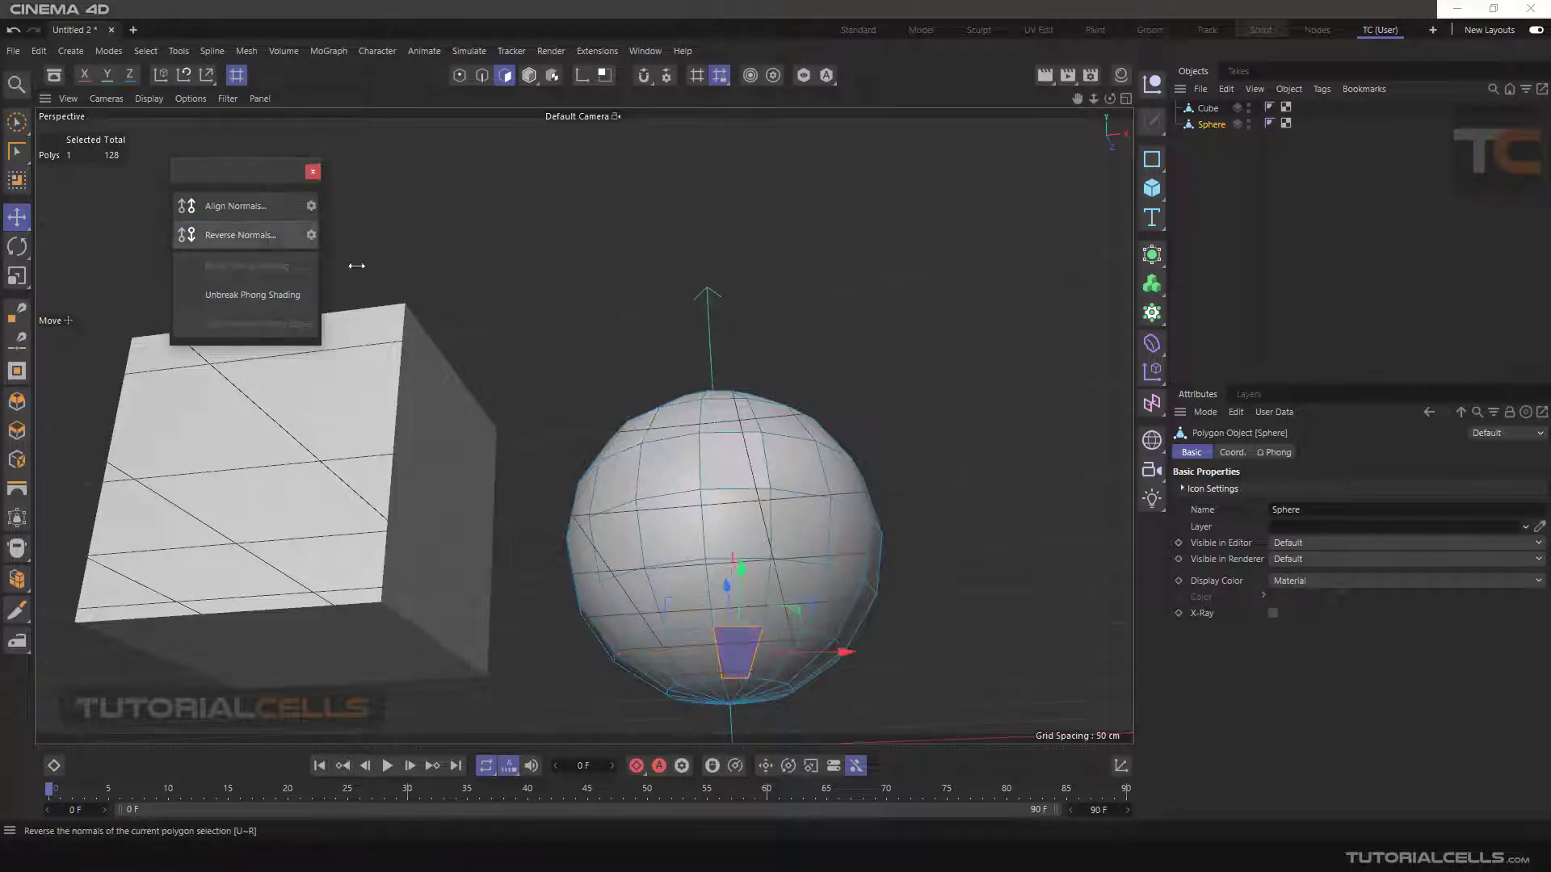
pyautogui.keyDown('alt'); pyautogui.moveTo(346, 260); pyautogui.dragTo(1045, 291); pyautogui.keyUp('alt')
pyautogui.click(1045, 290)
# - Try Align Normals on the sphere's complete polygon selection and deselect the polygons
pyautogui.keyDown('alt'); pyautogui.moveTo(806, 356); pyautogui.dragTo(852, 341); pyautogui.keyUp('alt')
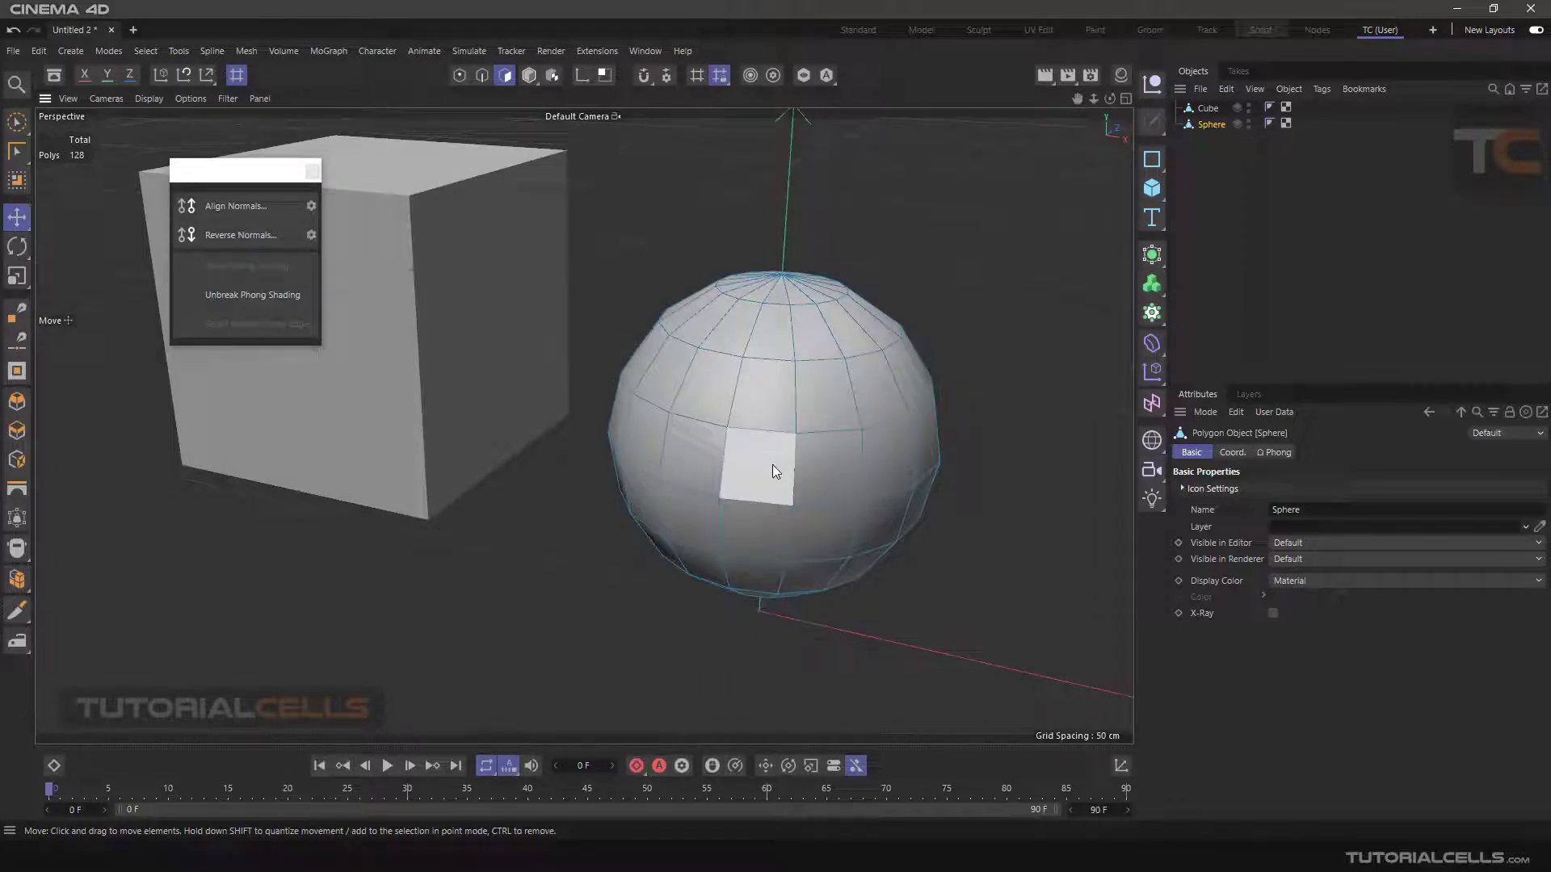
pyautogui.hotkey('ctrl', 'a')
pyautogui.keyDown('alt'); pyautogui.moveTo(798, 379); pyautogui.dragTo(791, 420); pyautogui.keyUp('alt')
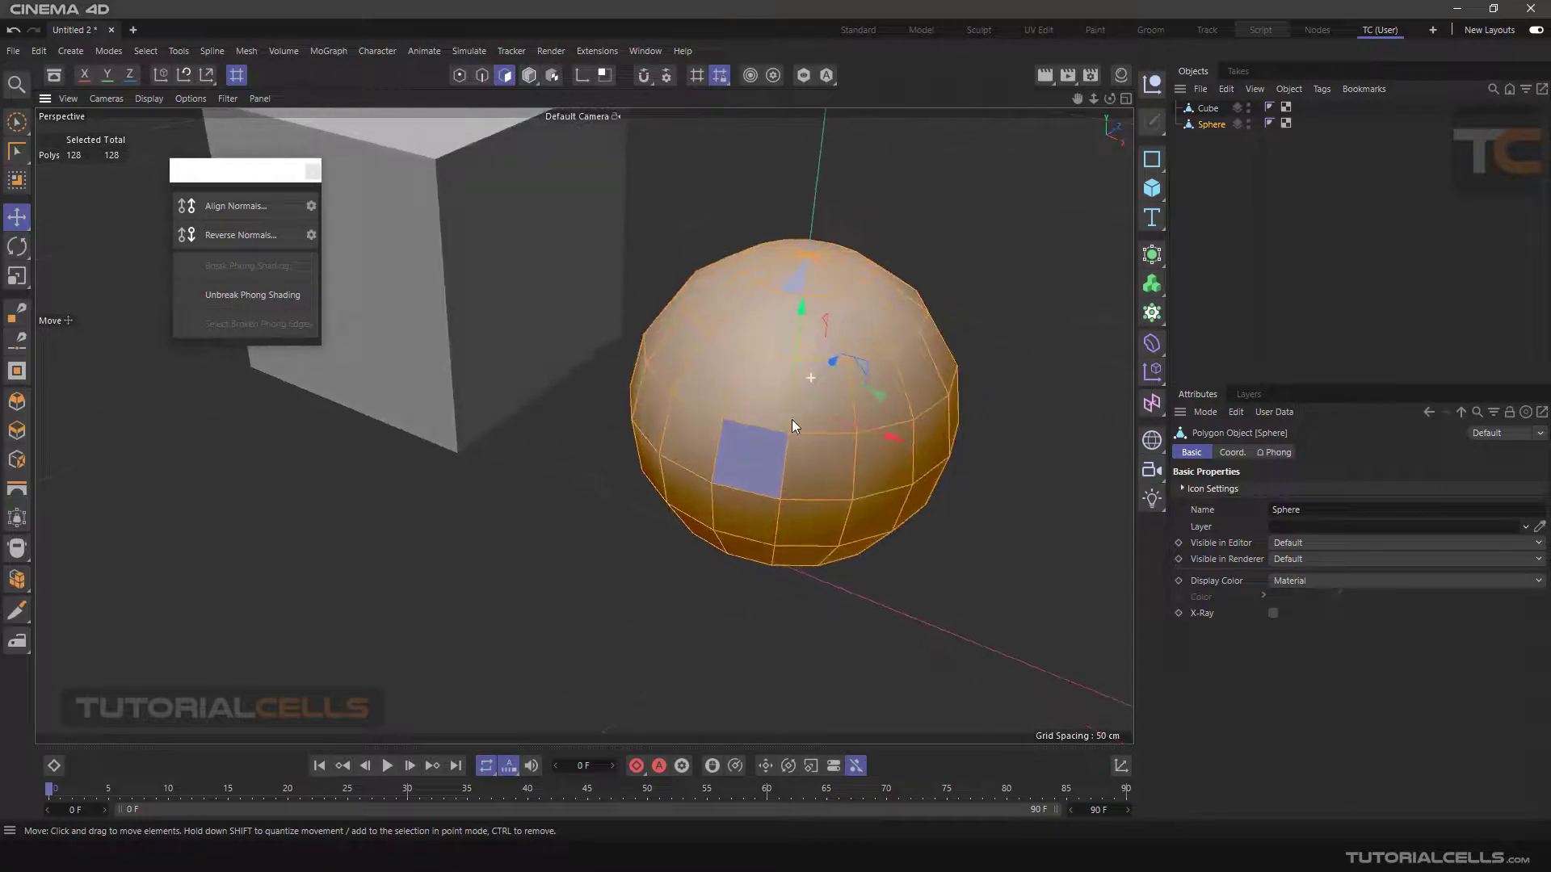
pyautogui.click(258, 206)
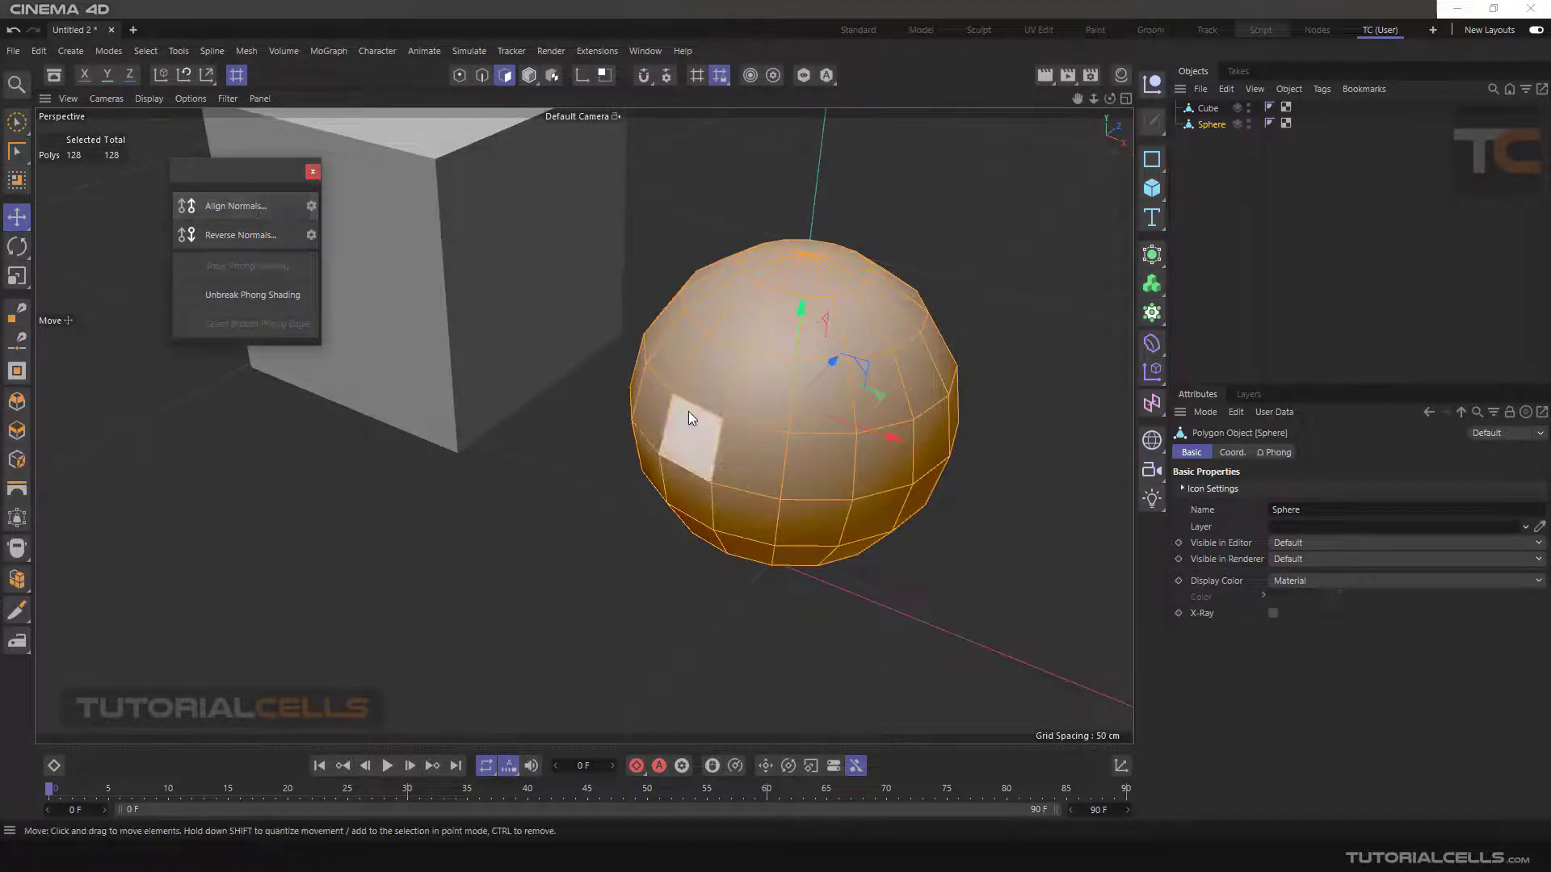
pyautogui.keyDown('alt'); pyautogui.moveTo(689, 410); pyautogui.dragTo(768, 371); pyautogui.keyUp('alt')
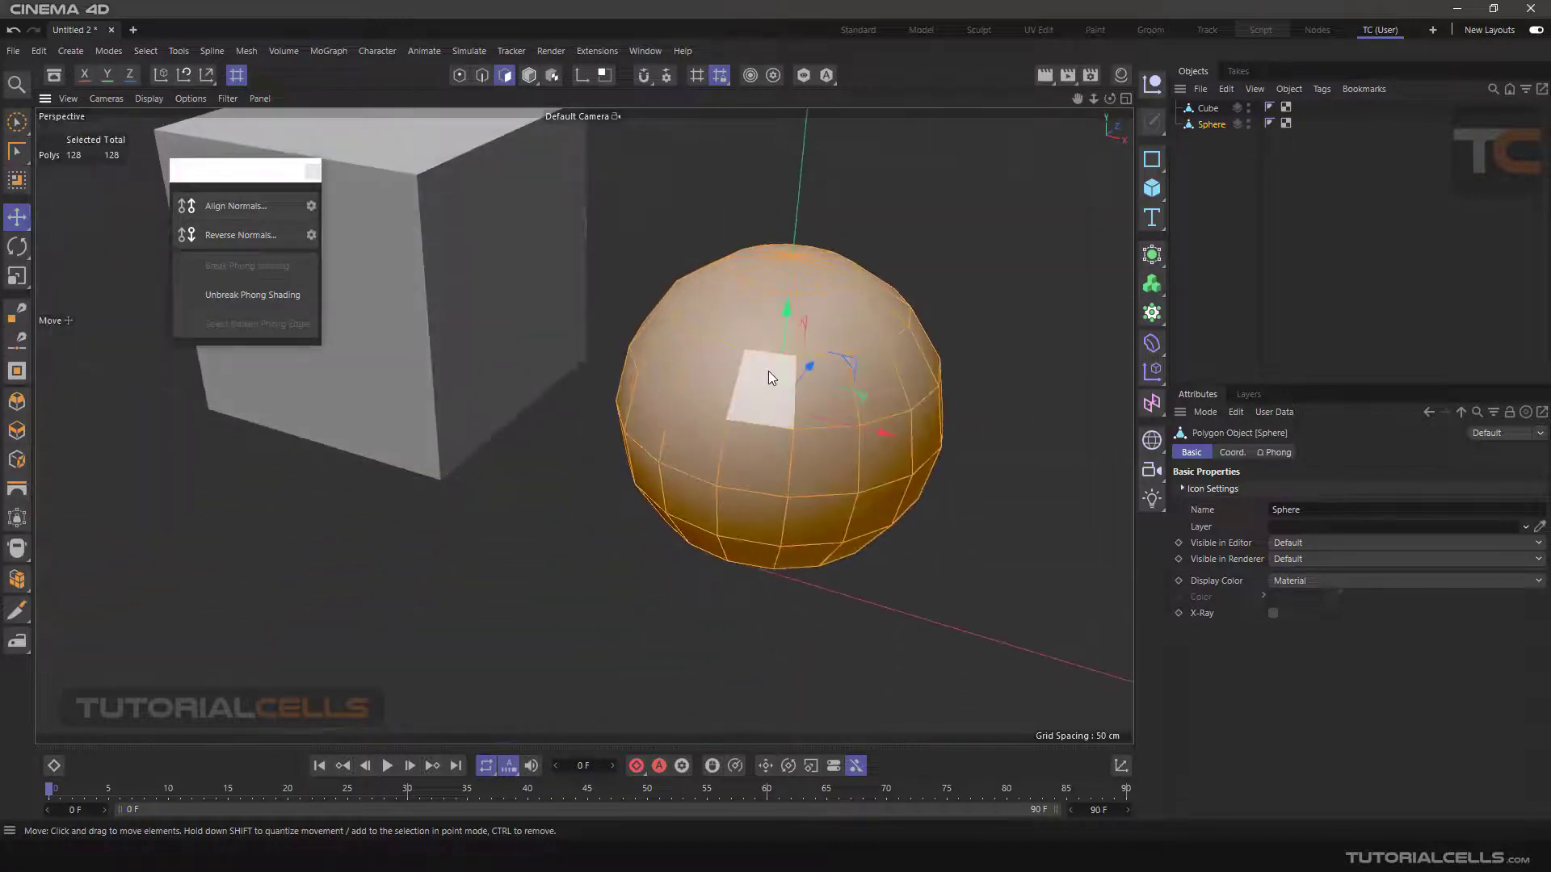
pyautogui.click(970, 301)
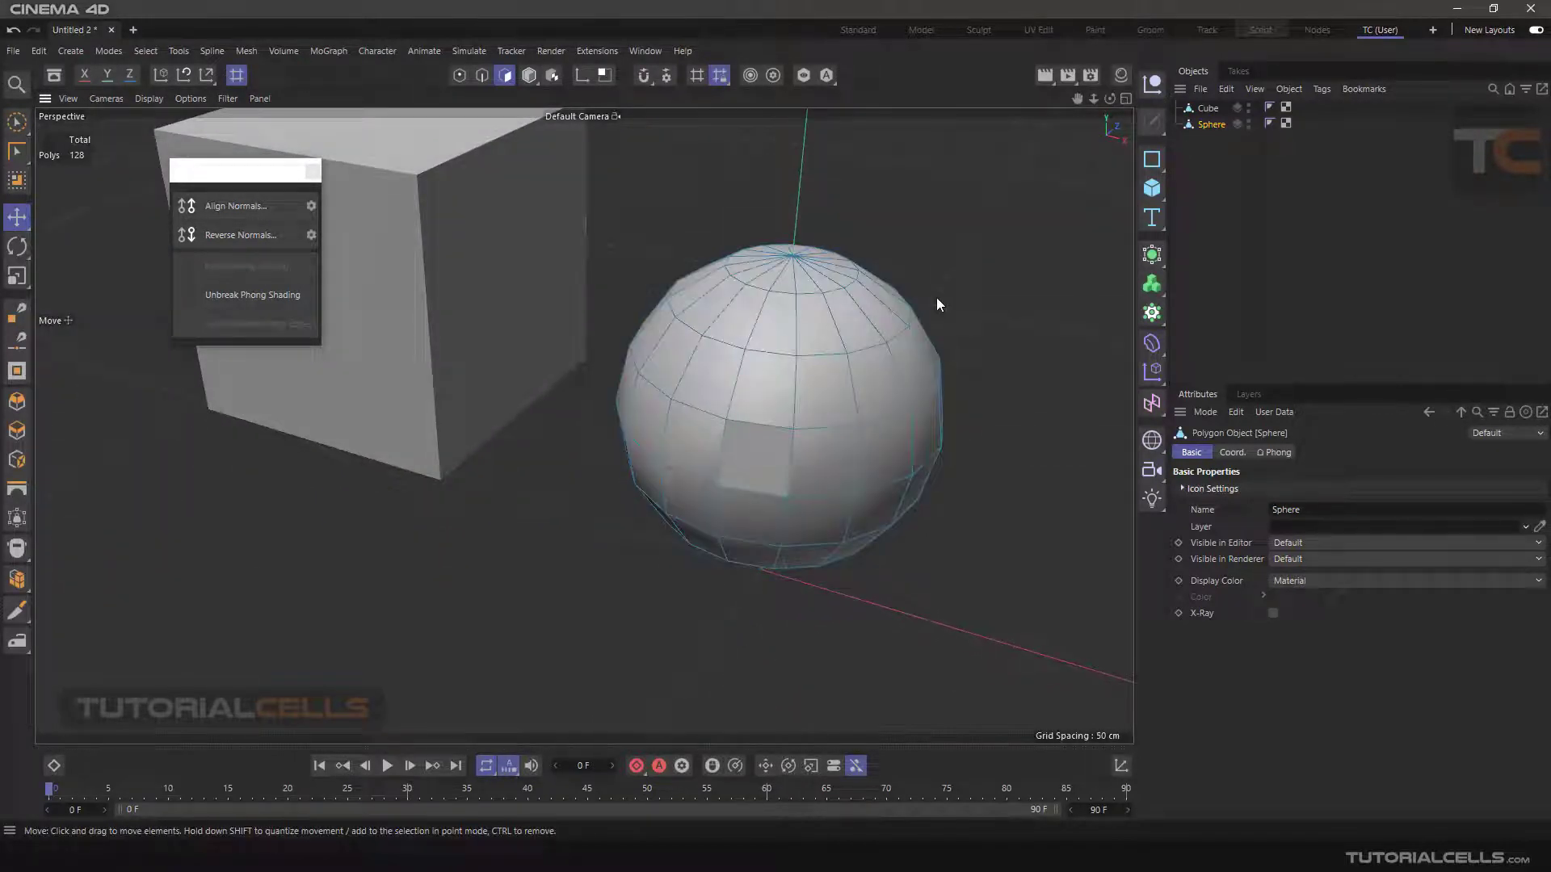
# - Select all the sphere's polygons, align their normals and clear the selection
pyautogui.hotkey('ctrl', 'a')
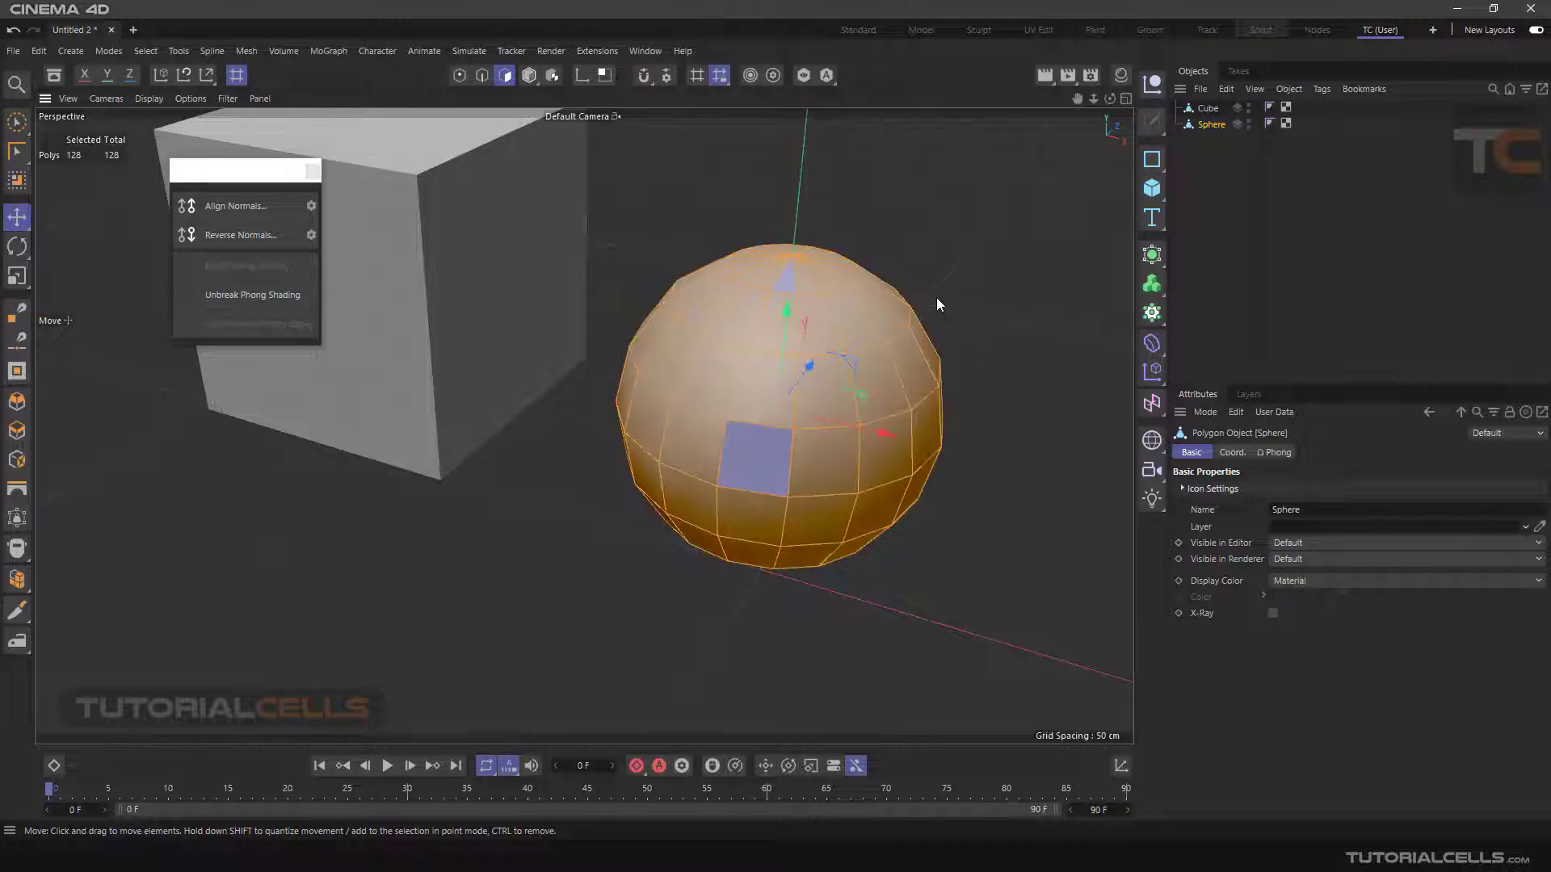
pyautogui.click(208, 212)
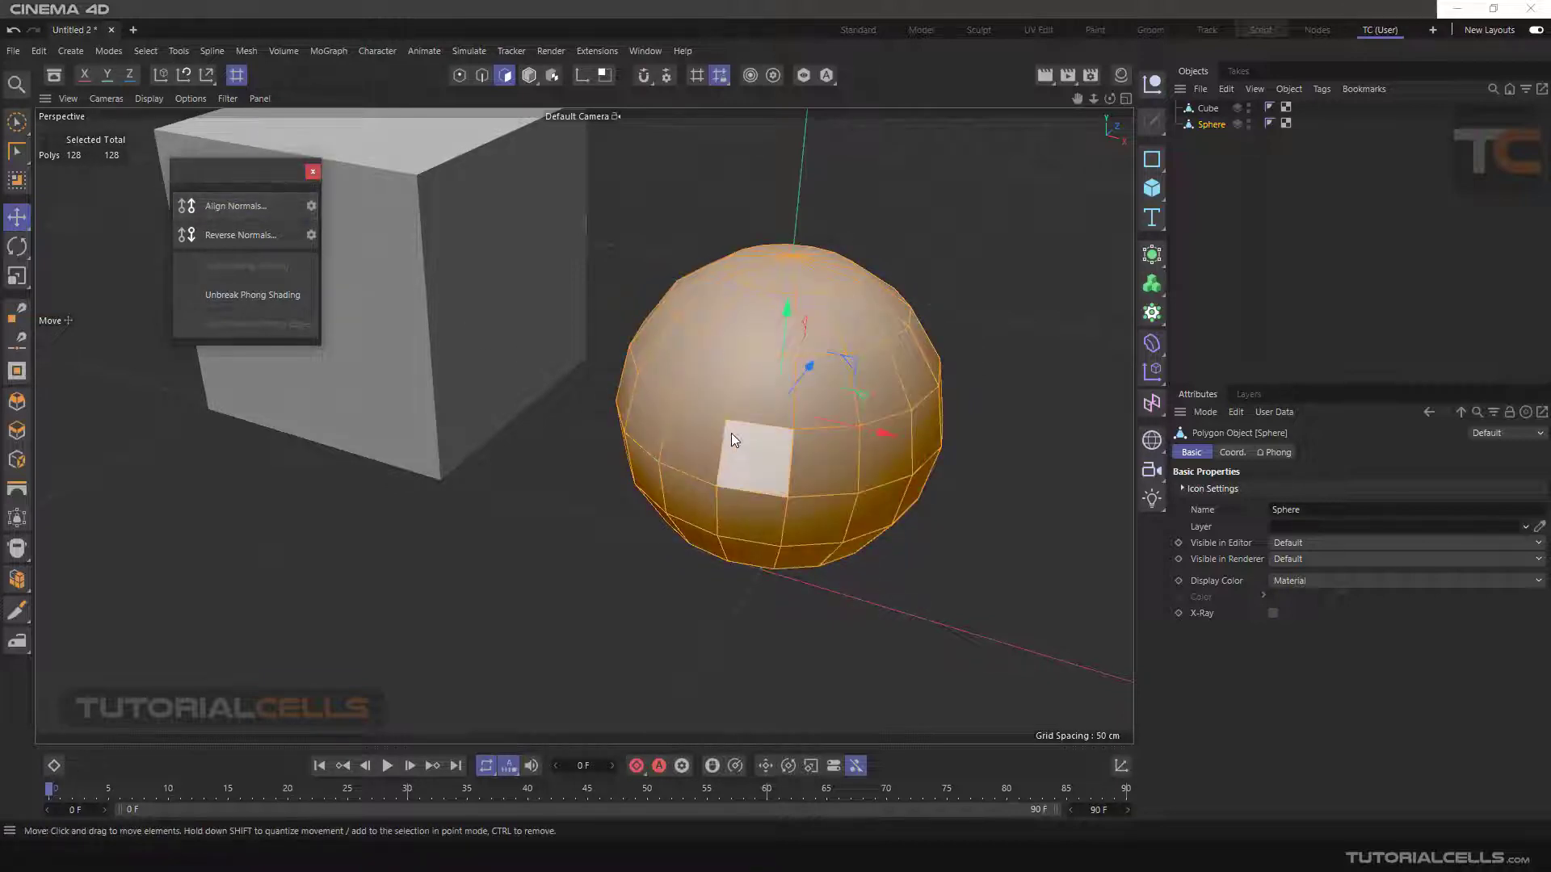
pyautogui.keyDown('alt'); pyautogui.moveTo(734, 433); pyautogui.dragTo(861, 299); pyautogui.keyUp('alt')
pyautogui.click(903, 239)
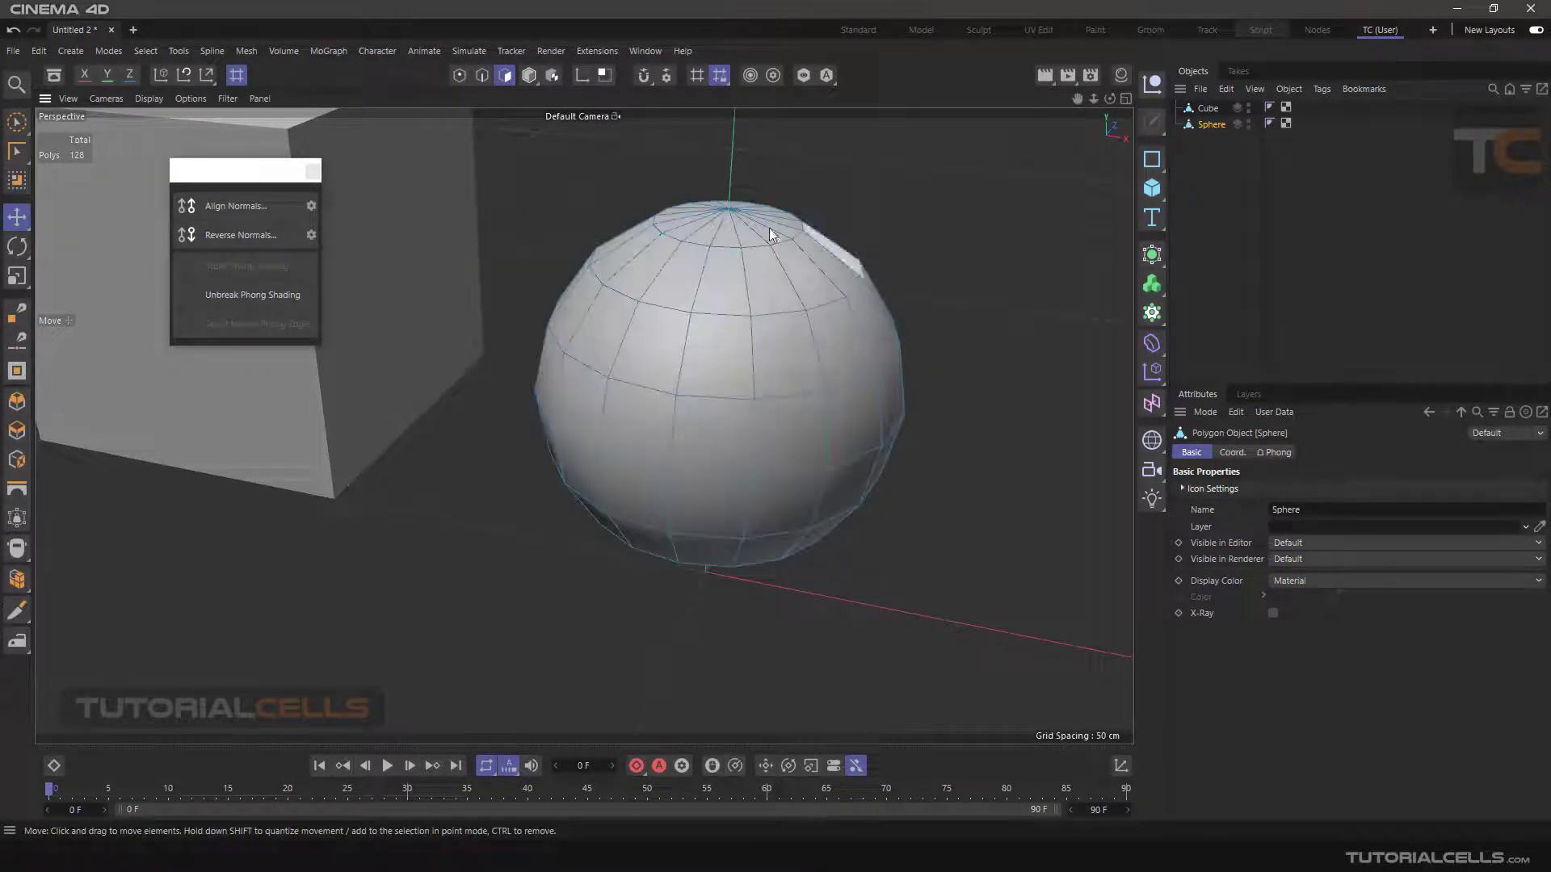
# - Turn on the Polygon Normals display and select one polygon on the sphere's upper side to inspect its normal
pyautogui.click(188, 99)
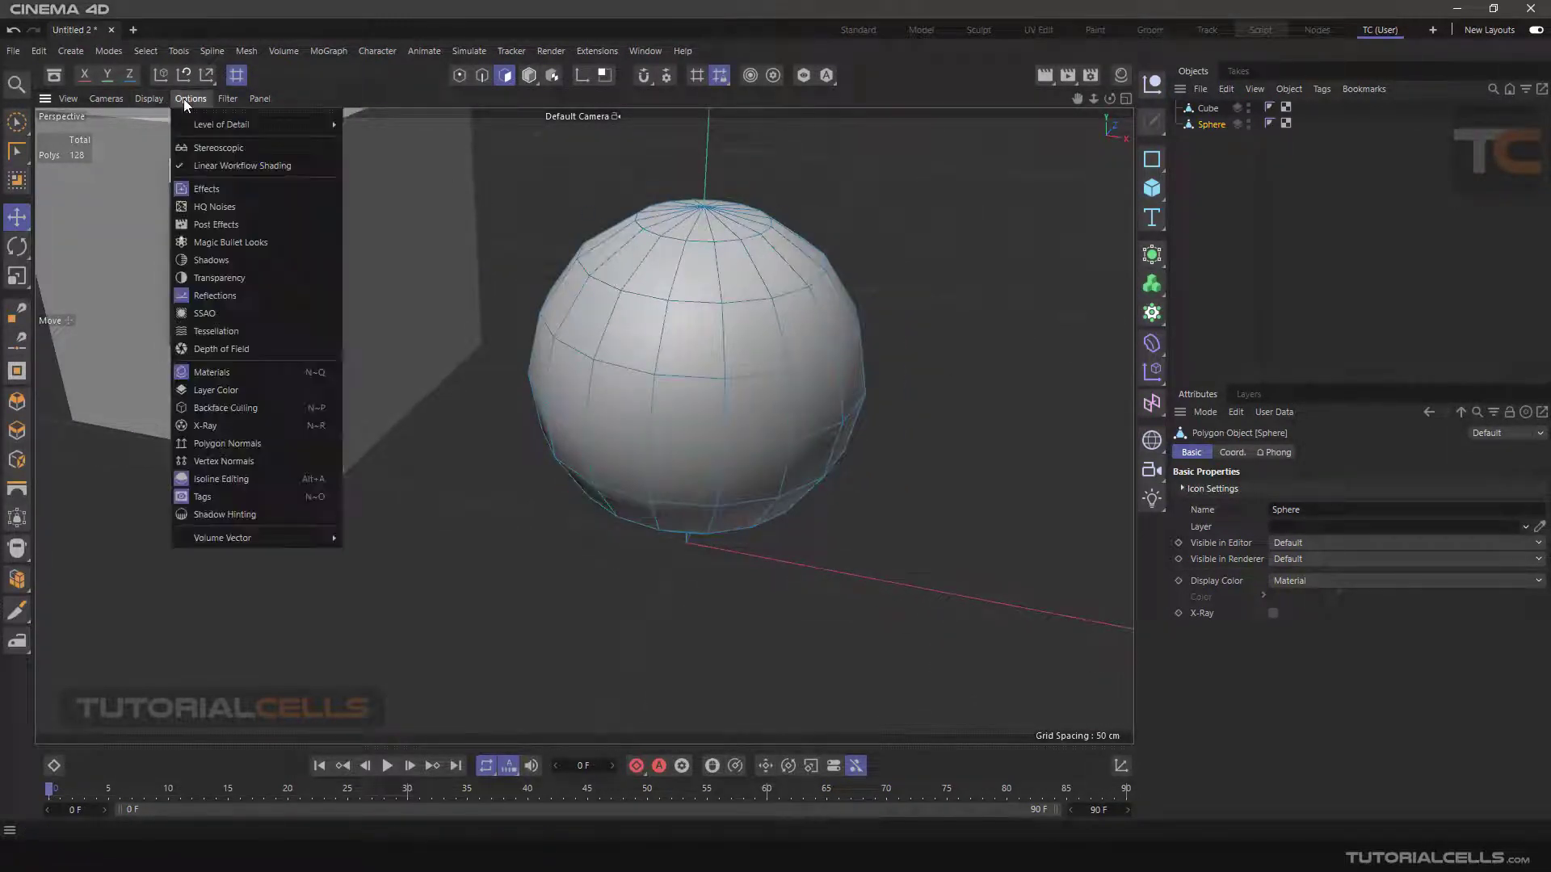
pyautogui.click(215, 443)
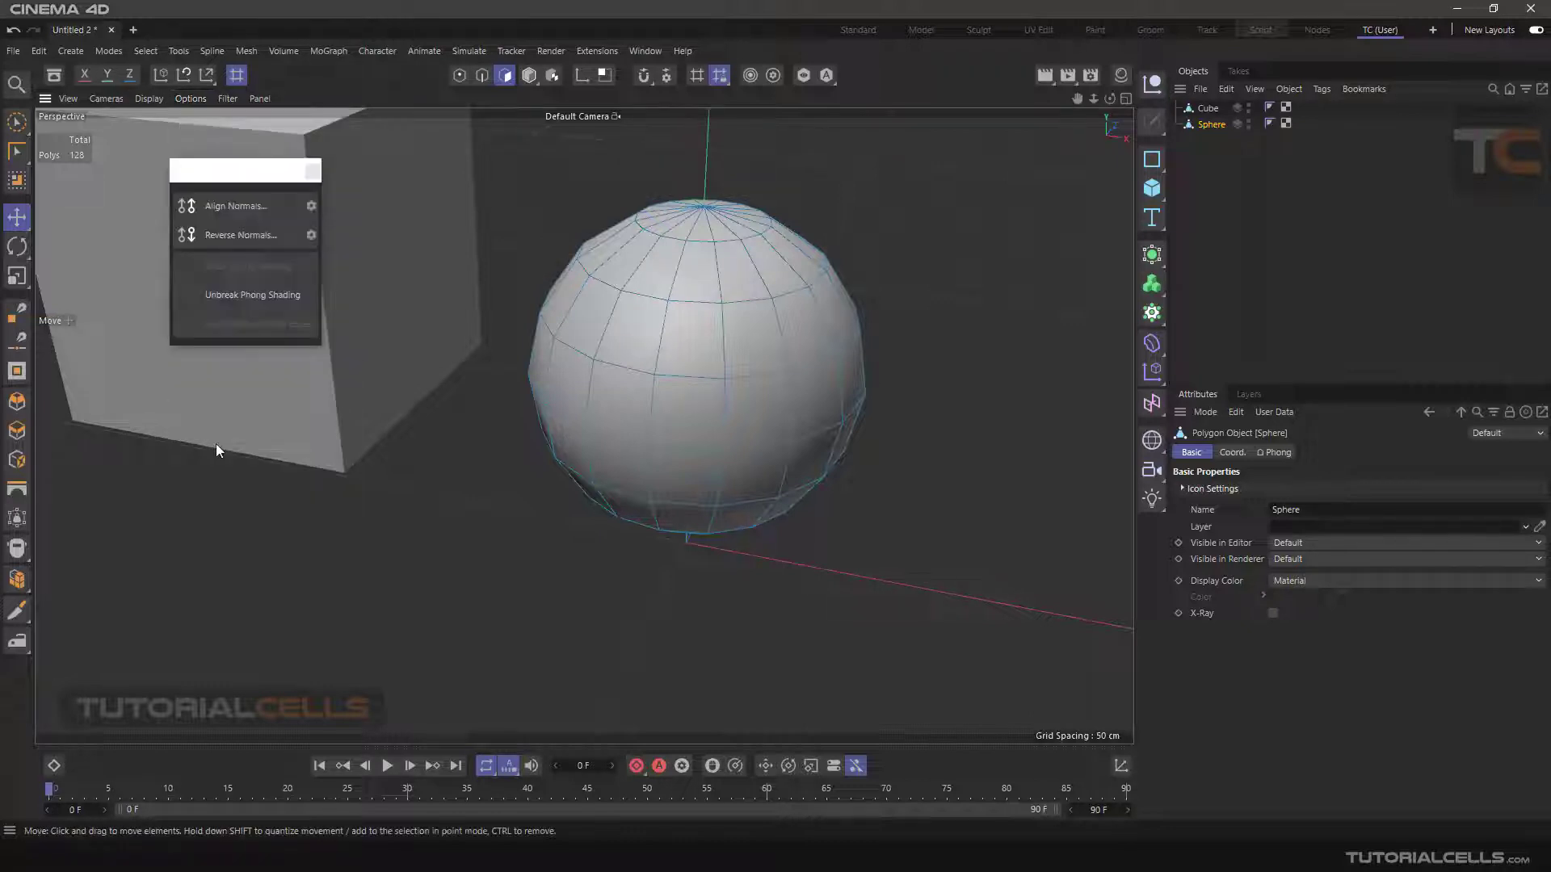
pyautogui.click(811, 328)
pyautogui.keyDown('alt'); pyautogui.moveTo(813, 362); pyautogui.dragTo(840, 344); pyautogui.keyUp('alt')
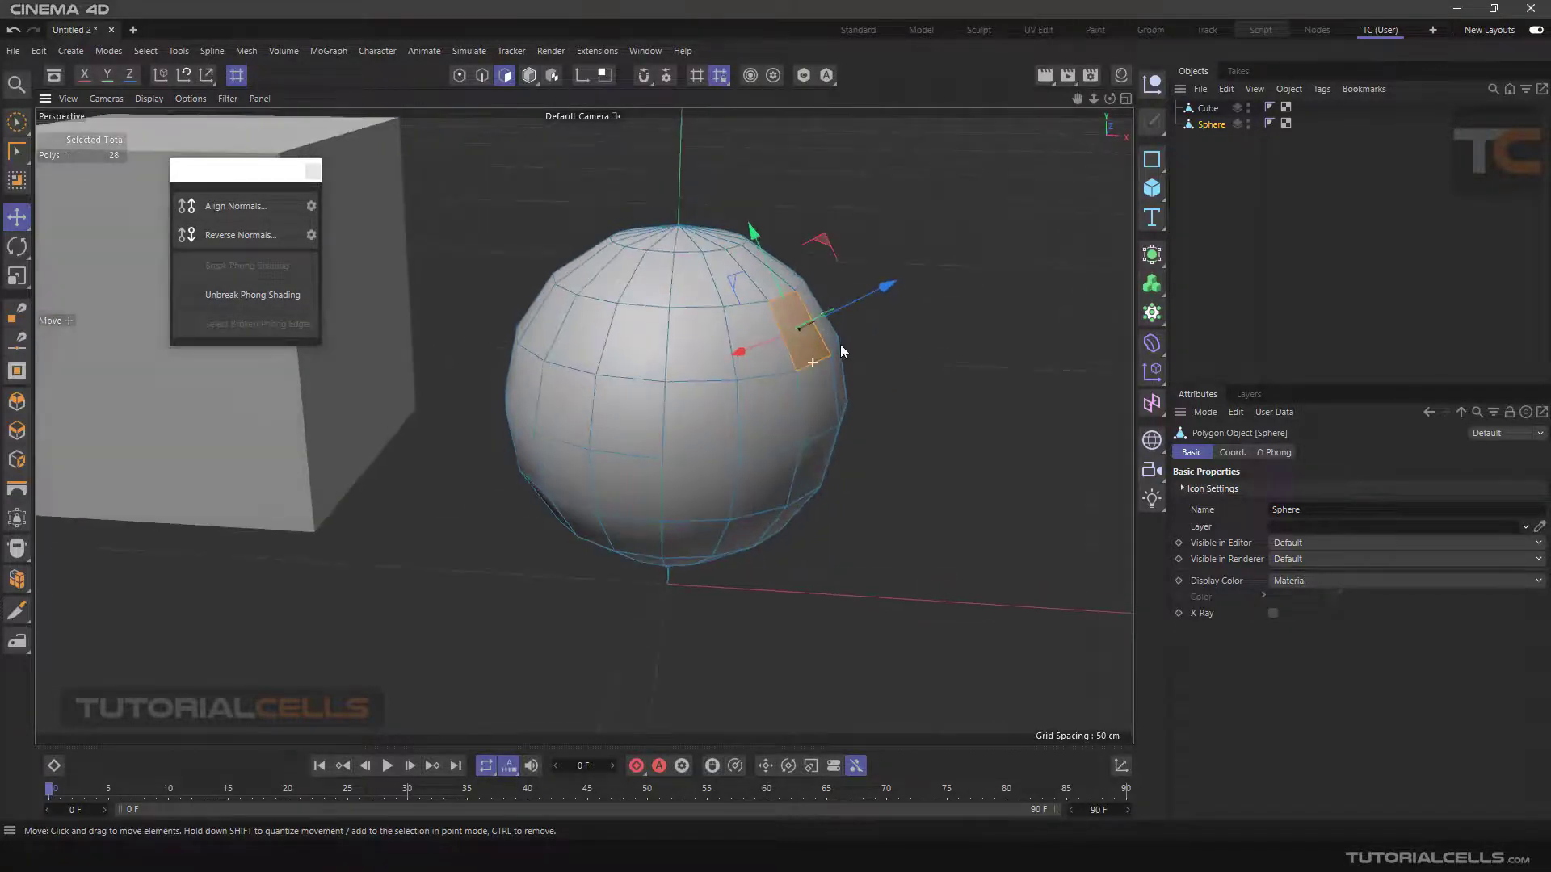
pyautogui.scroll(3, 803, 343)
pyautogui.scroll(3, 803, 342)
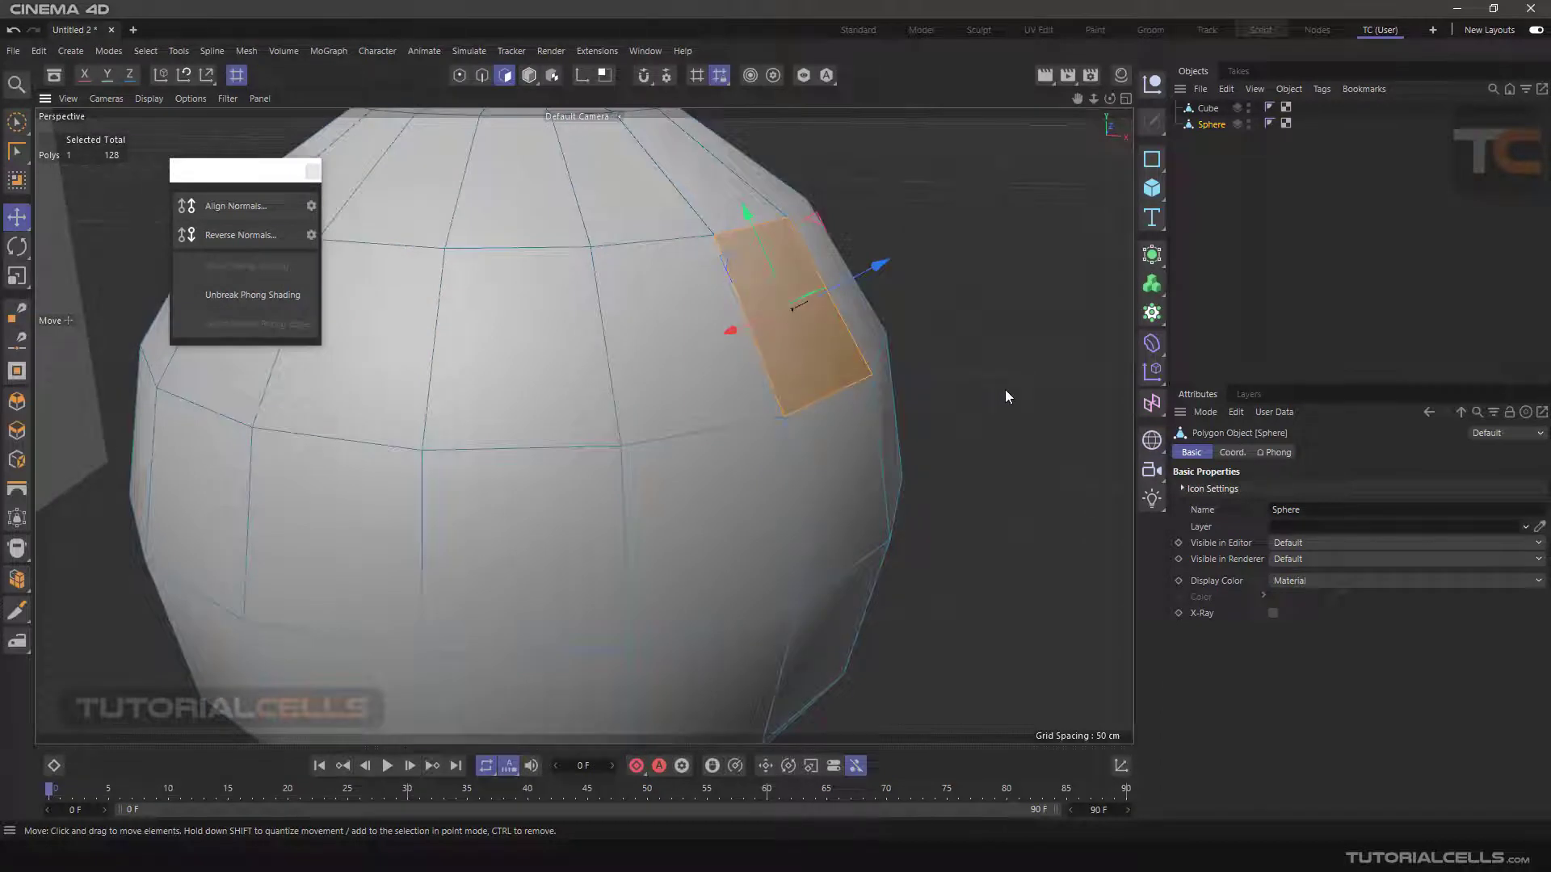
# - Select all the sphere's polygons to examine the direction of their normals, then deselect them
pyautogui.hotkey('ctrl', 'a')
pyautogui.scroll(-5, 983, 387)
pyautogui.scroll(-5, 982, 386)
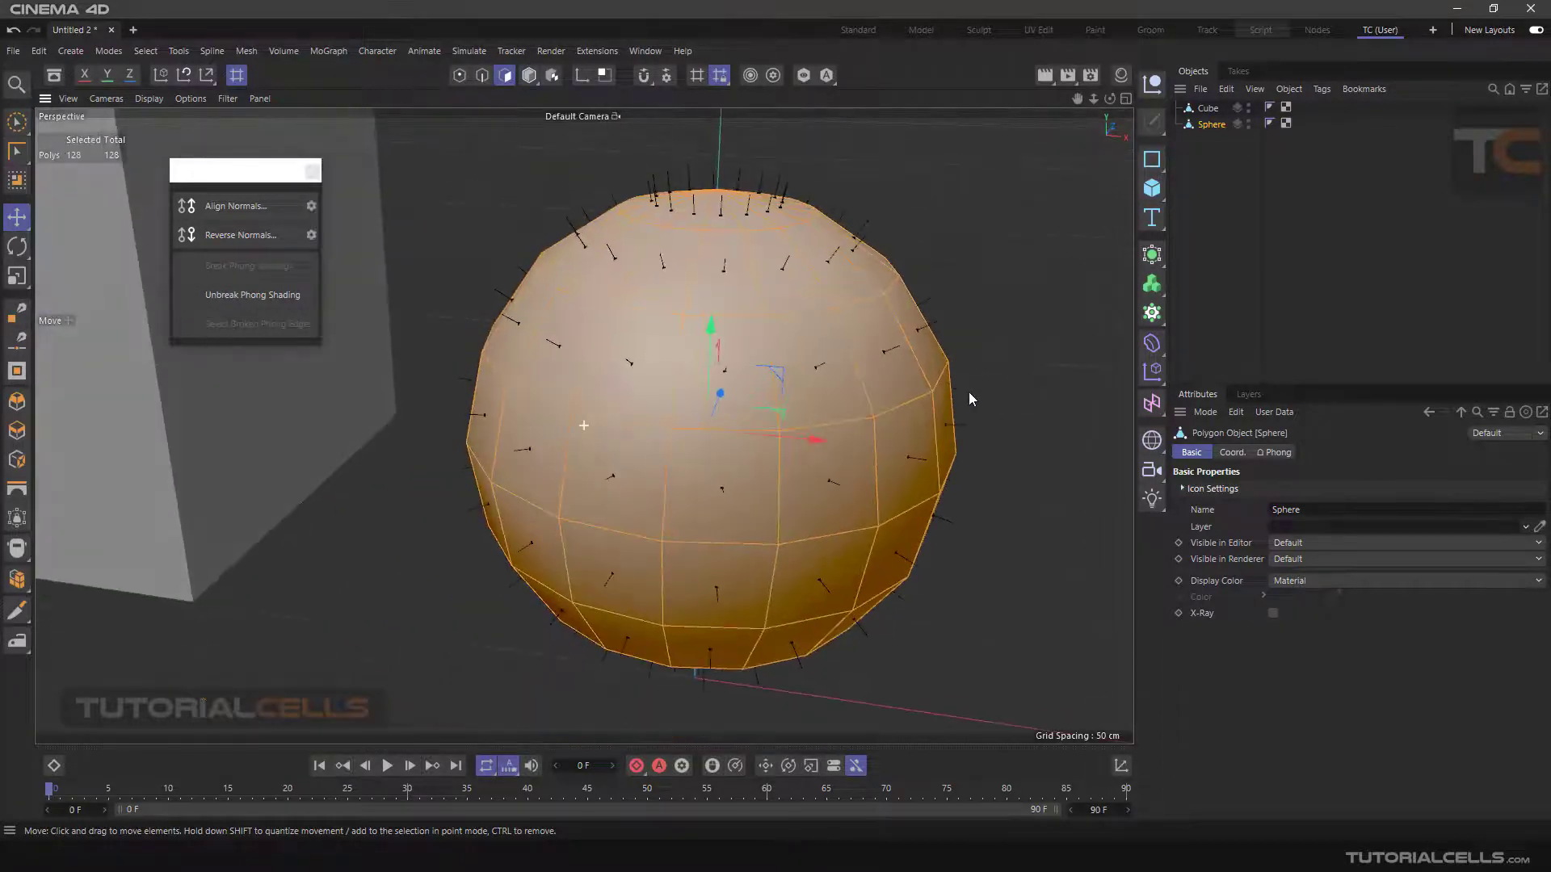
pyautogui.scroll(-2, 944, 379)
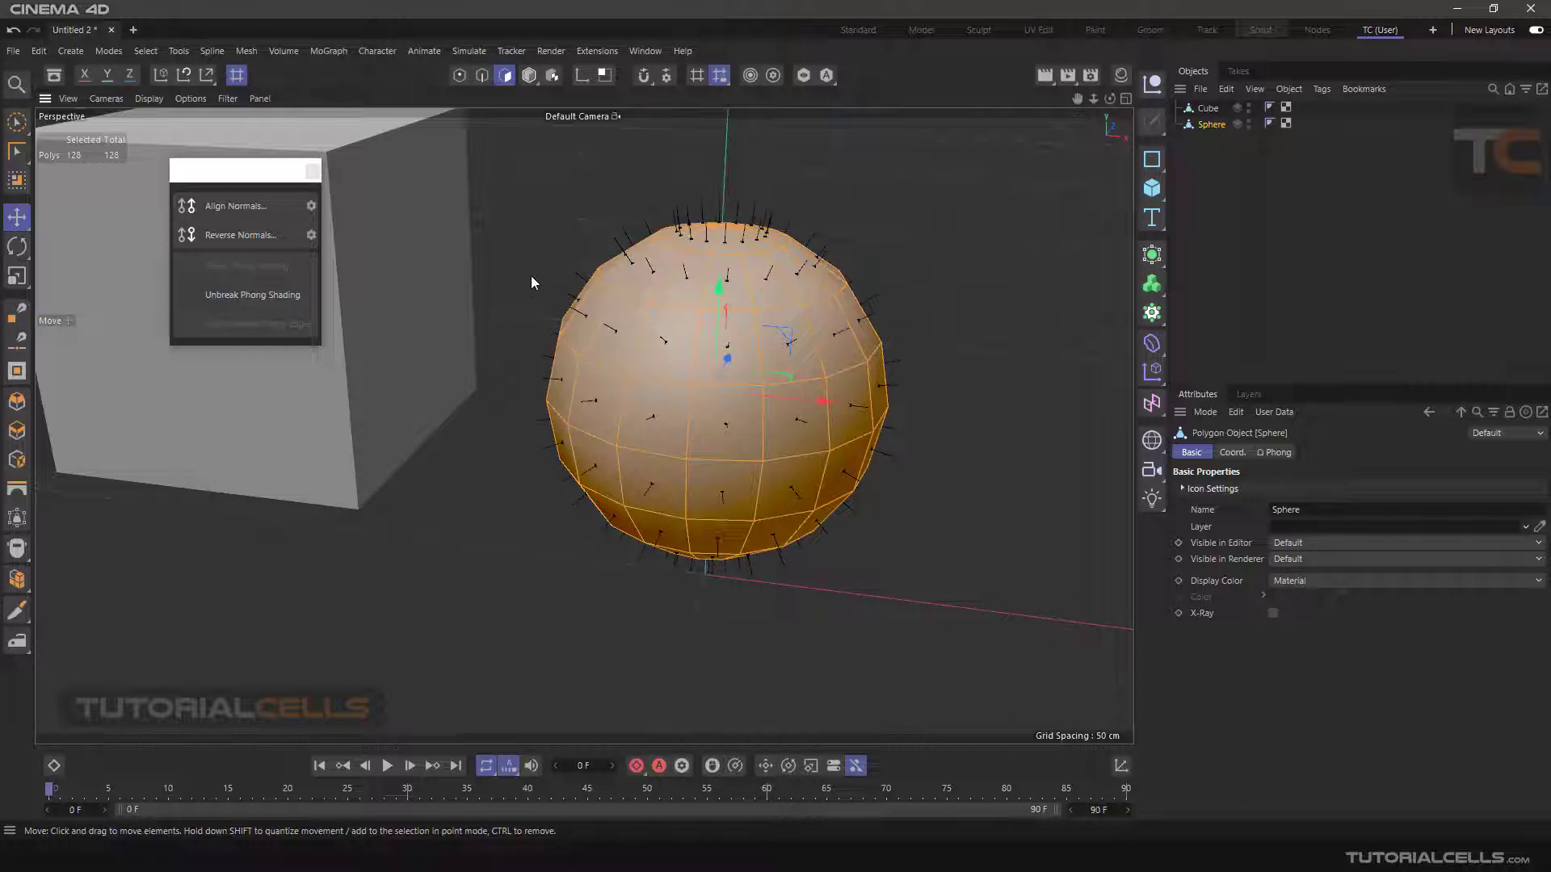
pyautogui.click(549, 557)
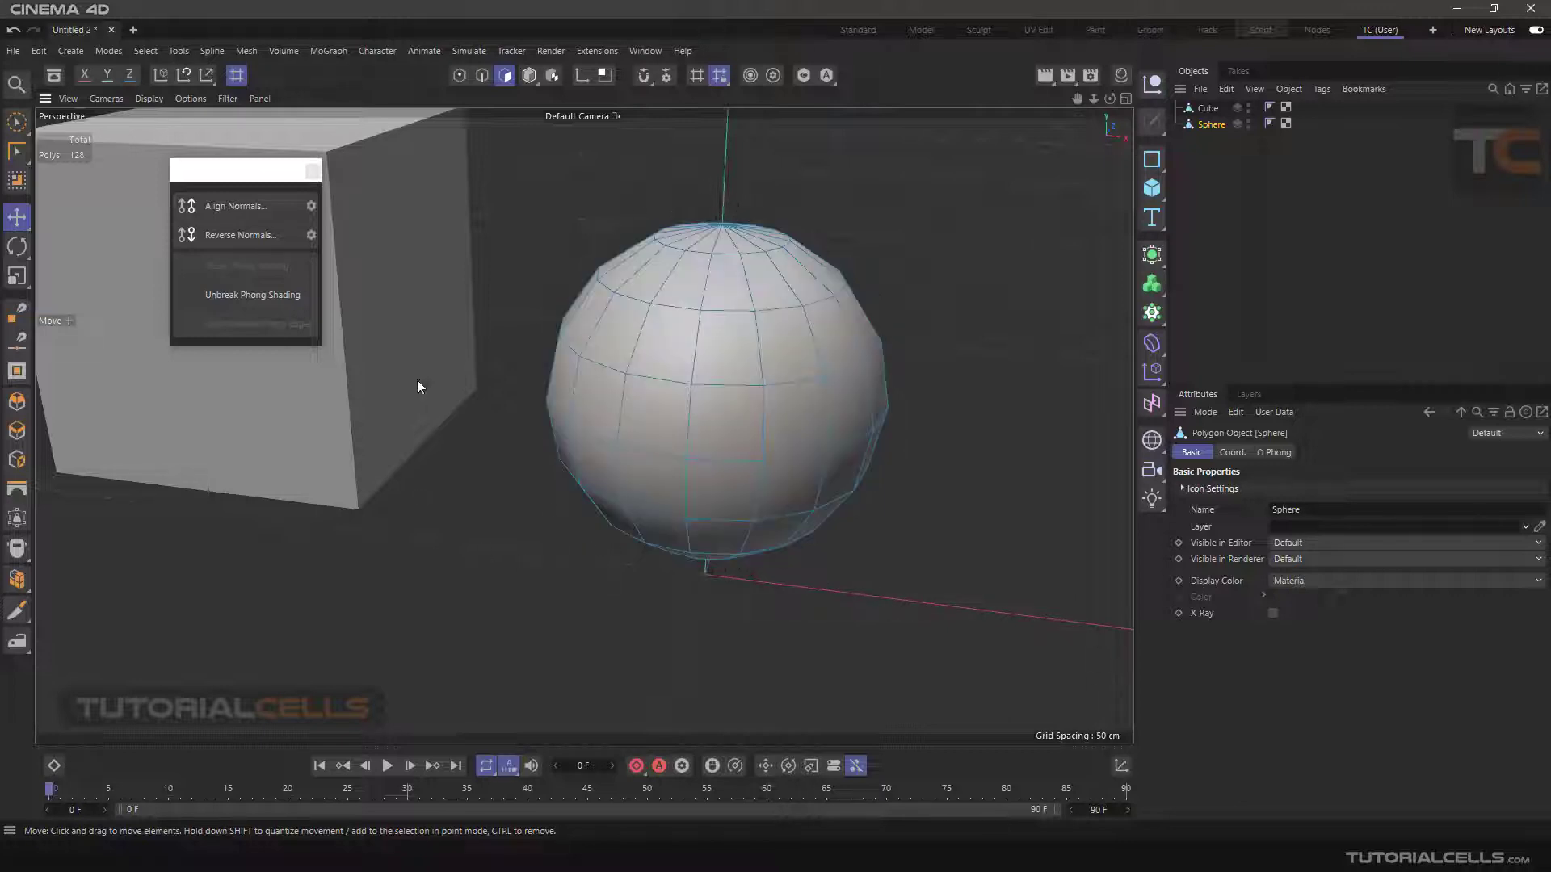
# - Close the floating normals palette and delete both the cube and the sphere
pyautogui.click(311, 173)
pyautogui.scroll(-1, 396, 284)
pyautogui.keyDown('alt'); pyautogui.moveTo(396, 284); pyautogui.dragTo(535, 339, button='middle'); pyautogui.keyUp('alt')
pyautogui.moveTo(1220, 153); pyautogui.dragTo(1185, 91)
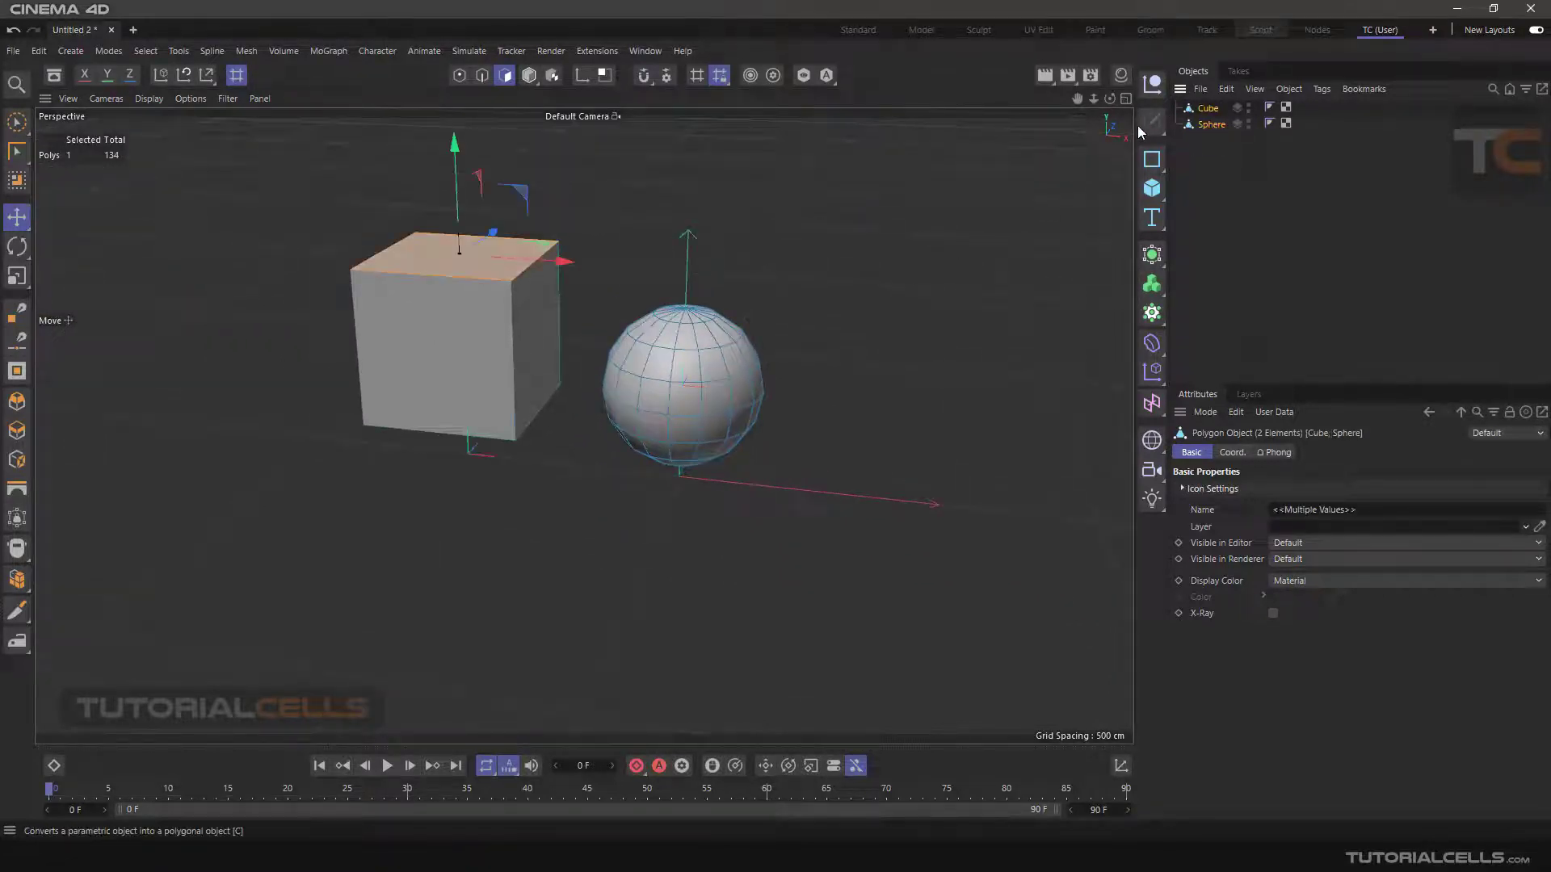
pyautogui.click(1139, 123)
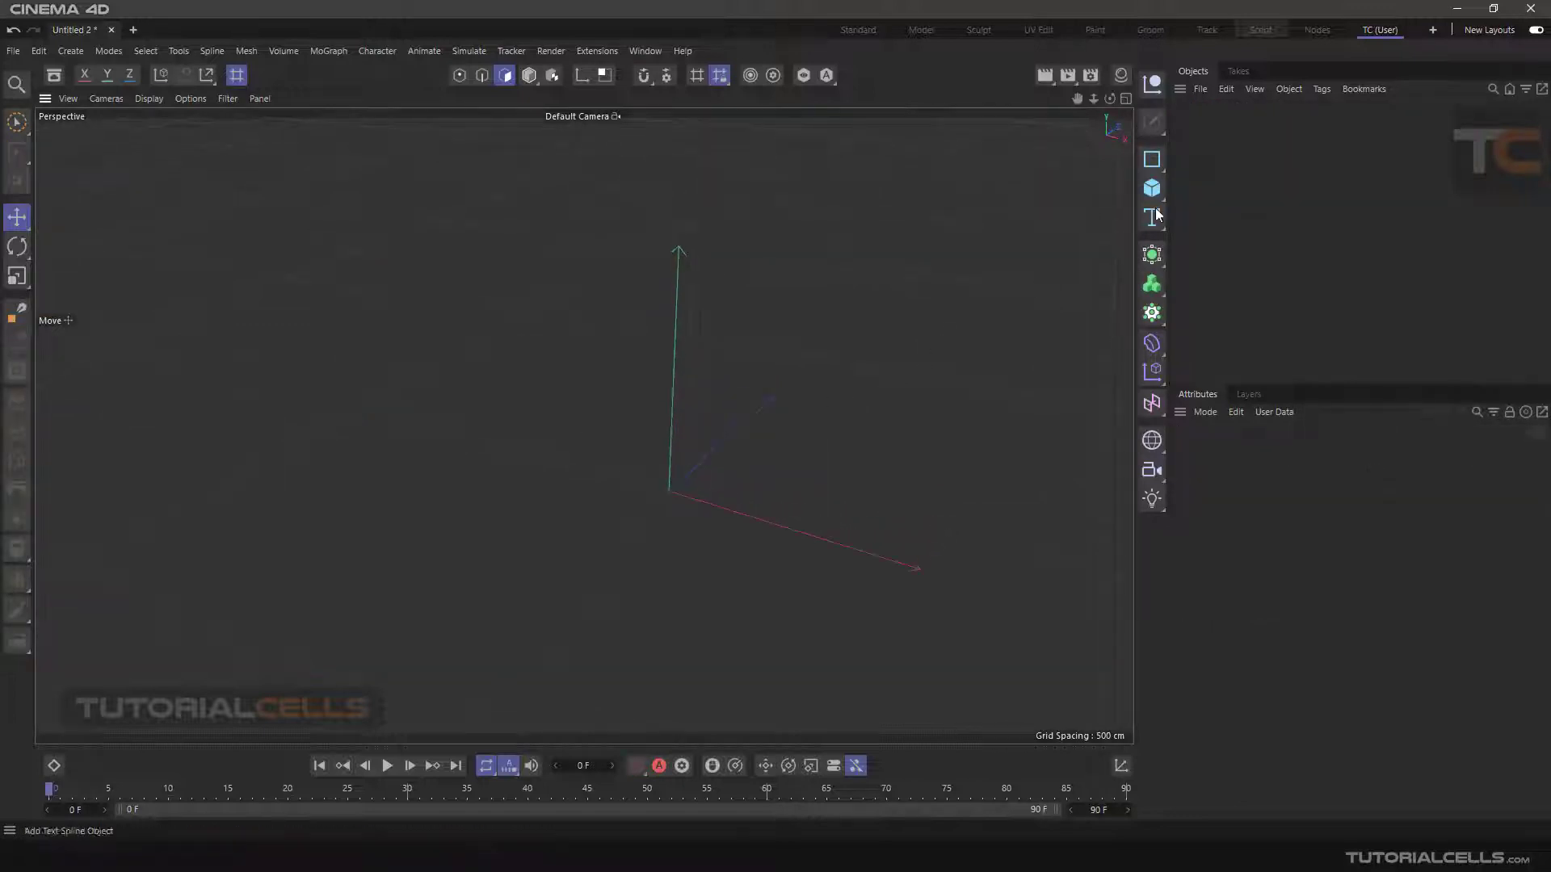
# - Add a 100 by 100 cm Polygon primitive, make it a triangle and delete it
pyautogui.click(1152, 159)
pyautogui.click(1152, 189)
pyautogui.click(1215, 269)
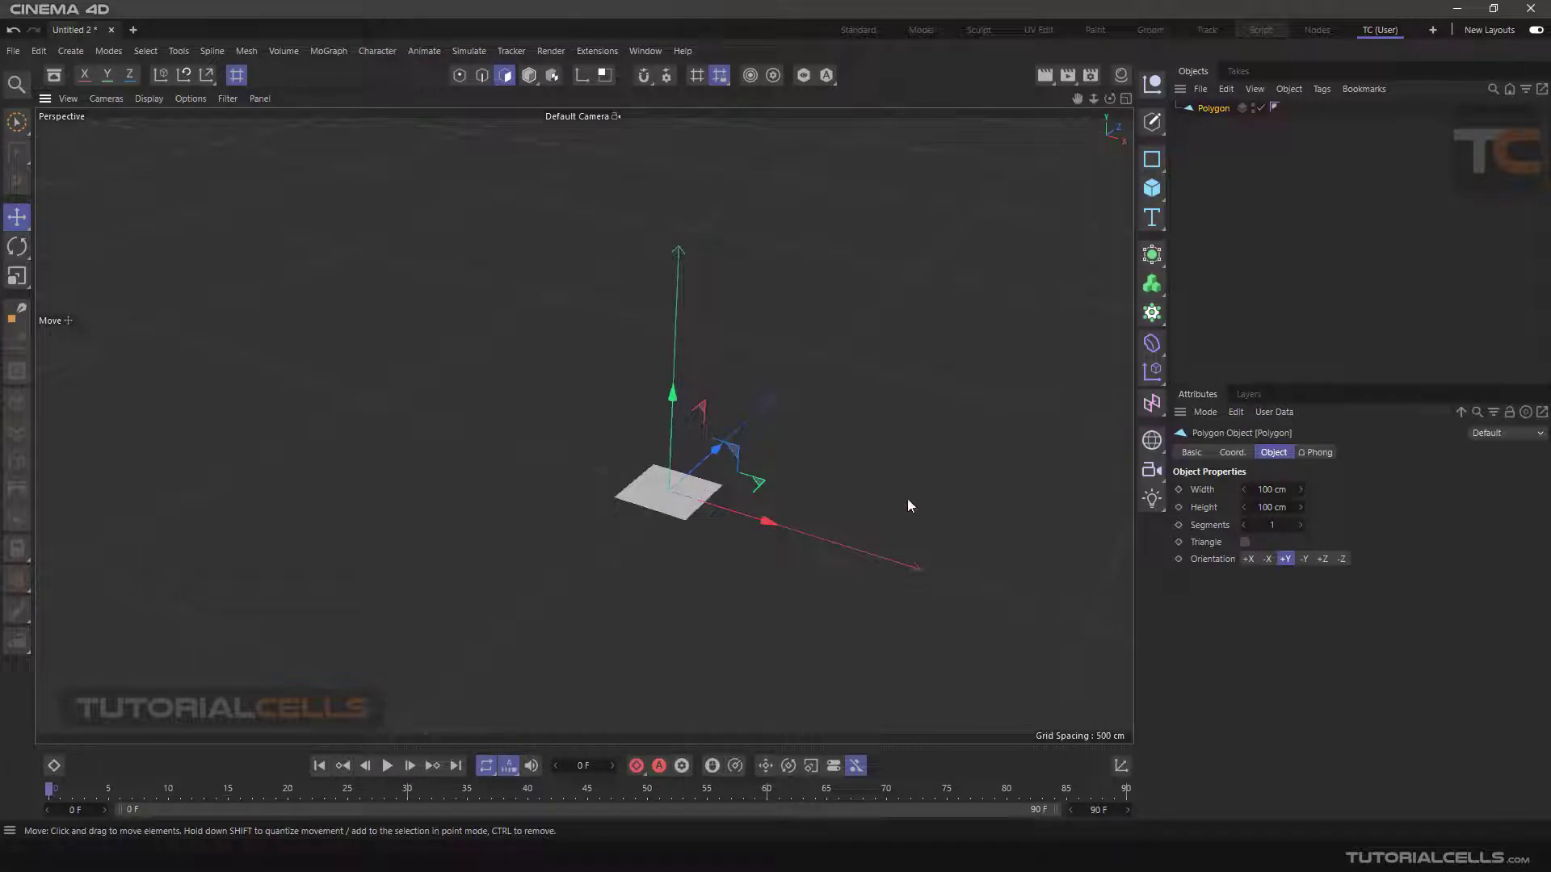
pyautogui.click(1245, 542)
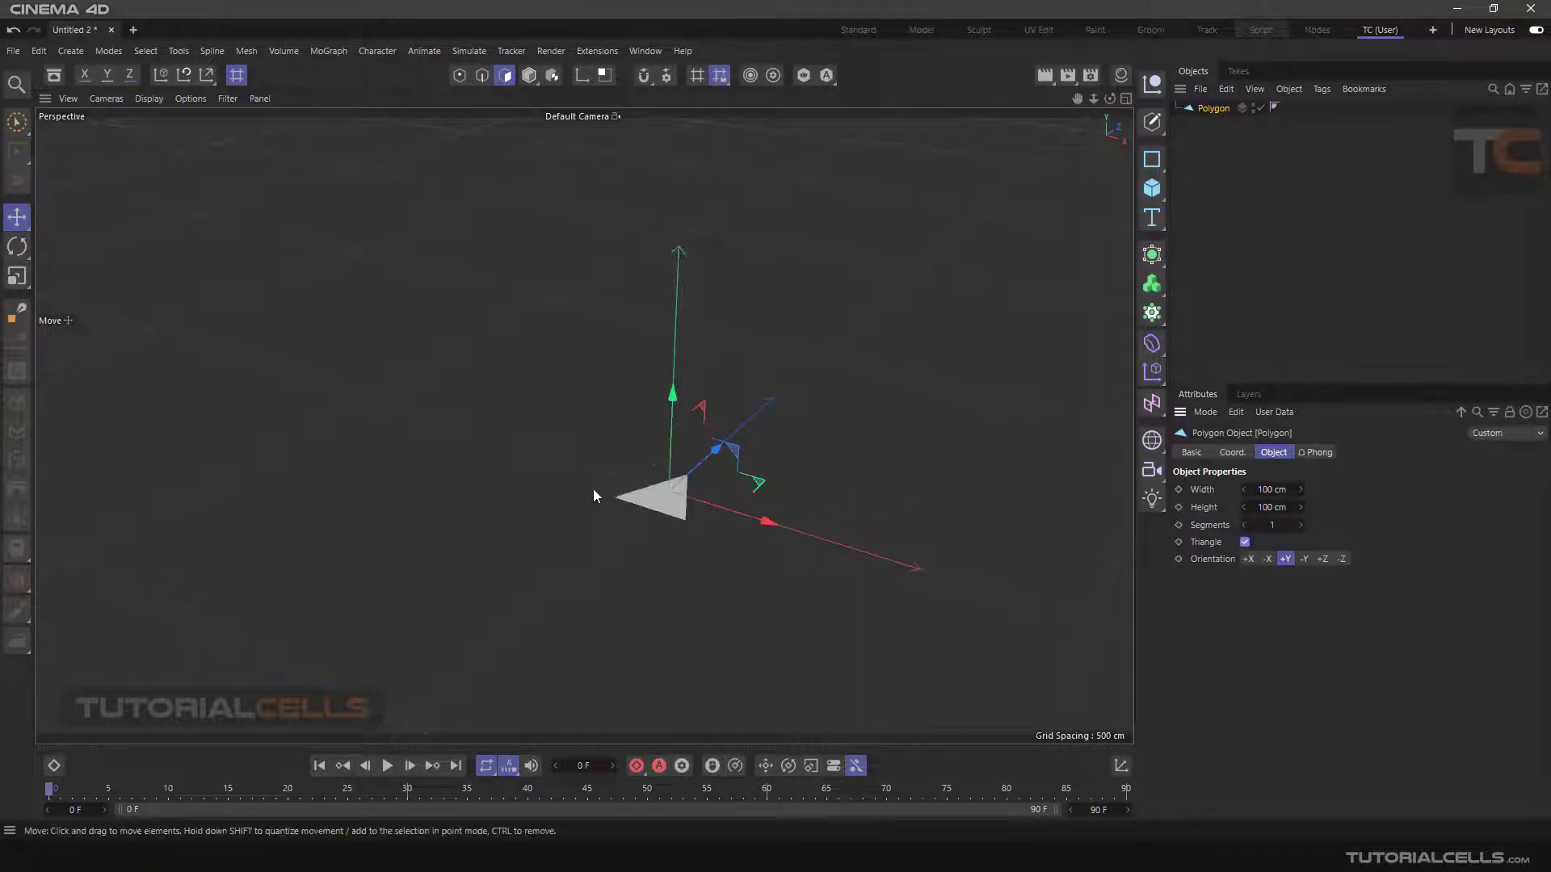
pyautogui.press('Delete')
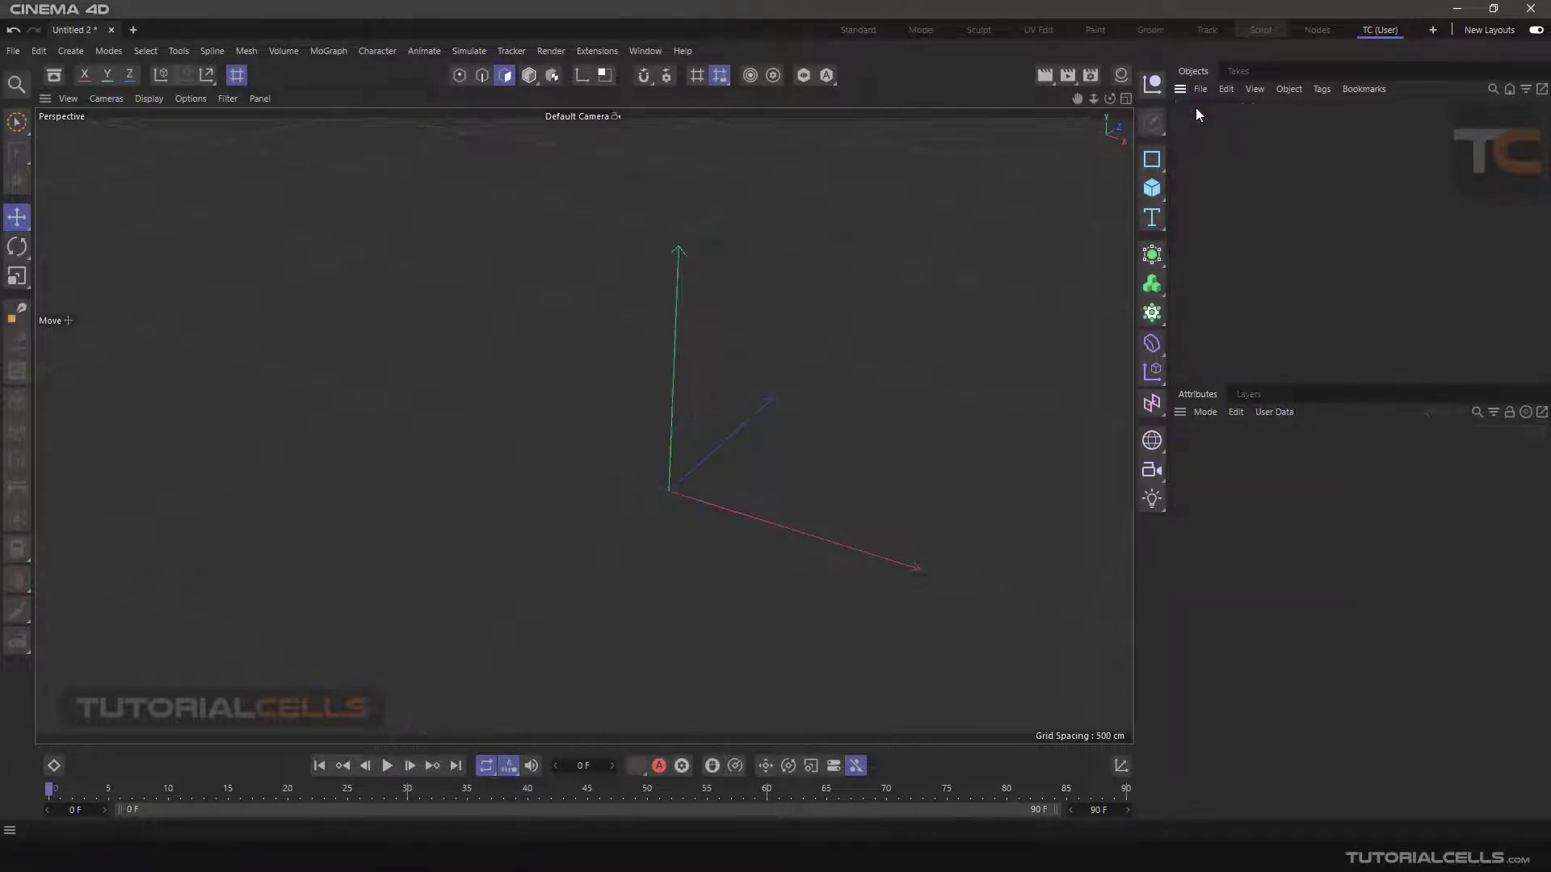
# - Create an eight-petal Flower spline in the XY plane and put it under an Extrude generator
pyautogui.keyDown('alt'); pyautogui.moveTo(768, 366); pyautogui.dragTo(629, 376); pyautogui.keyUp('alt')
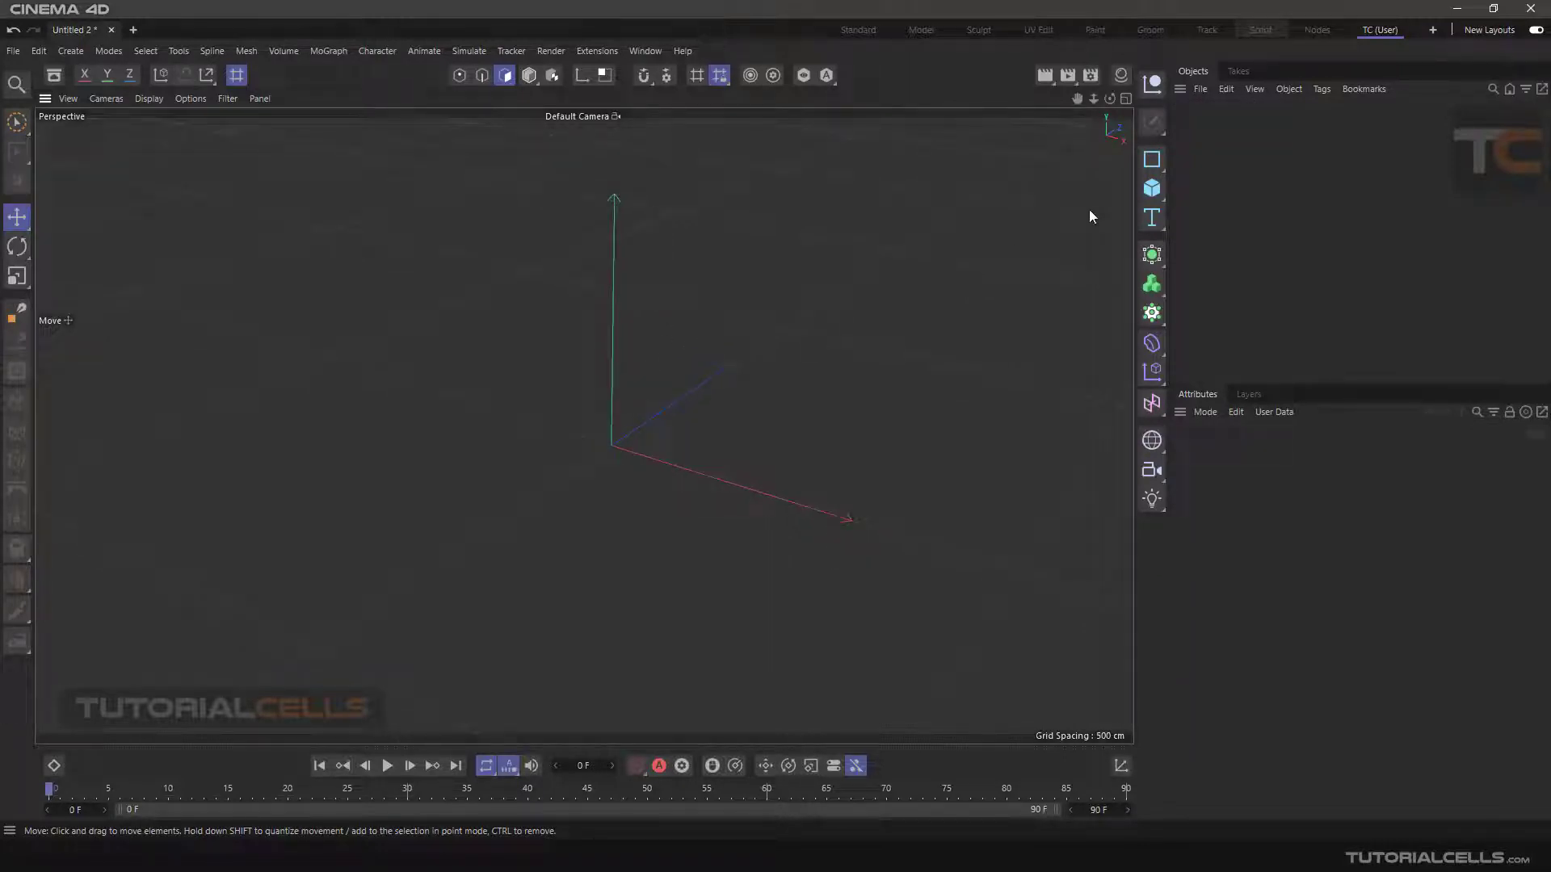
pyautogui.click(1151, 164)
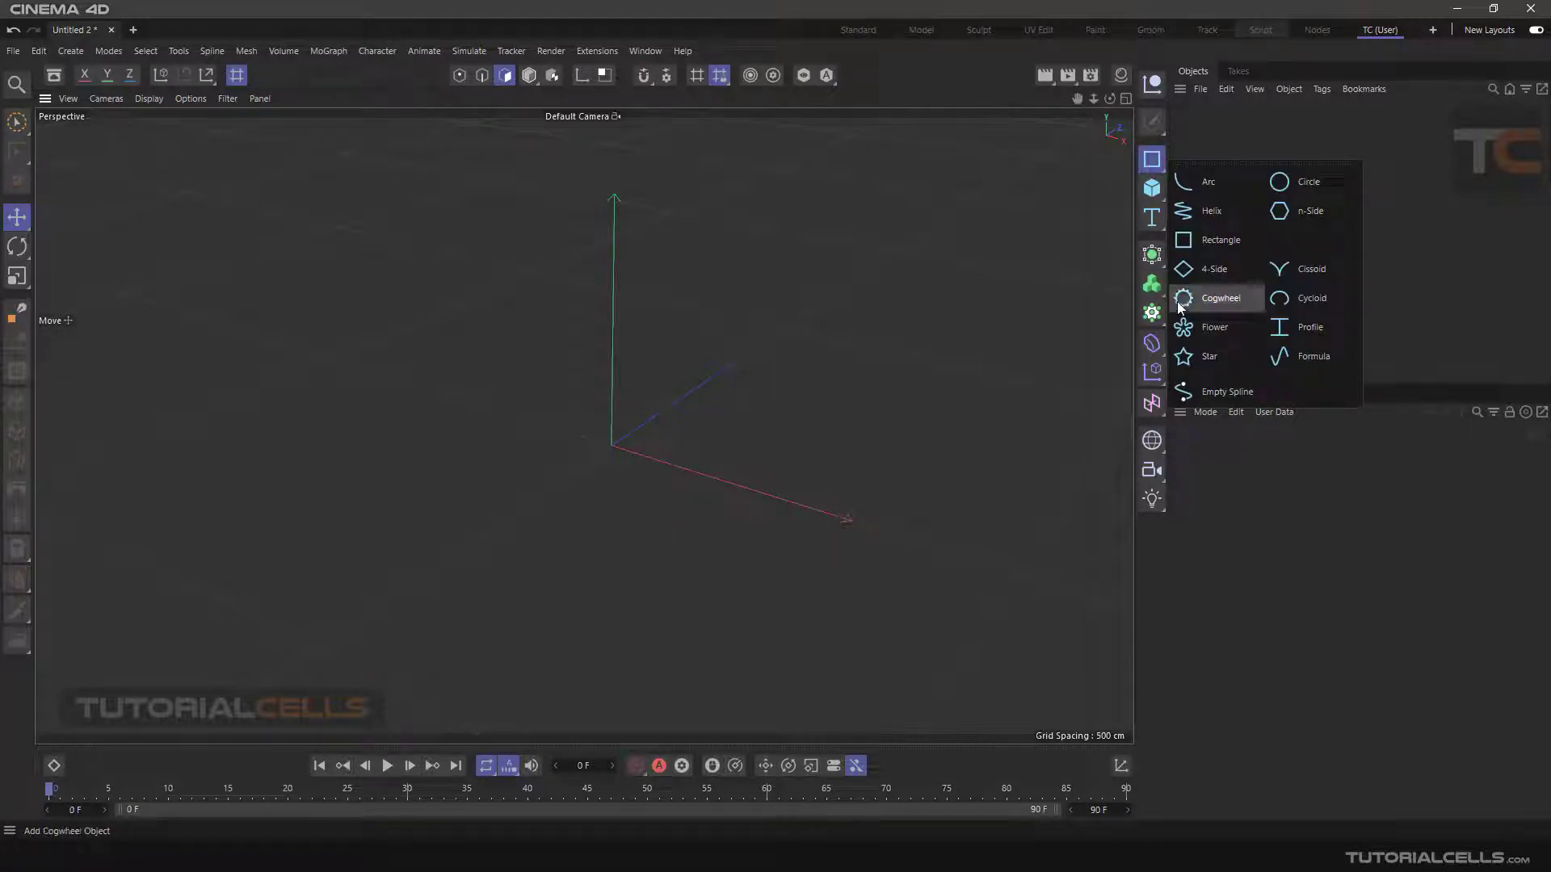
pyautogui.click(1211, 327)
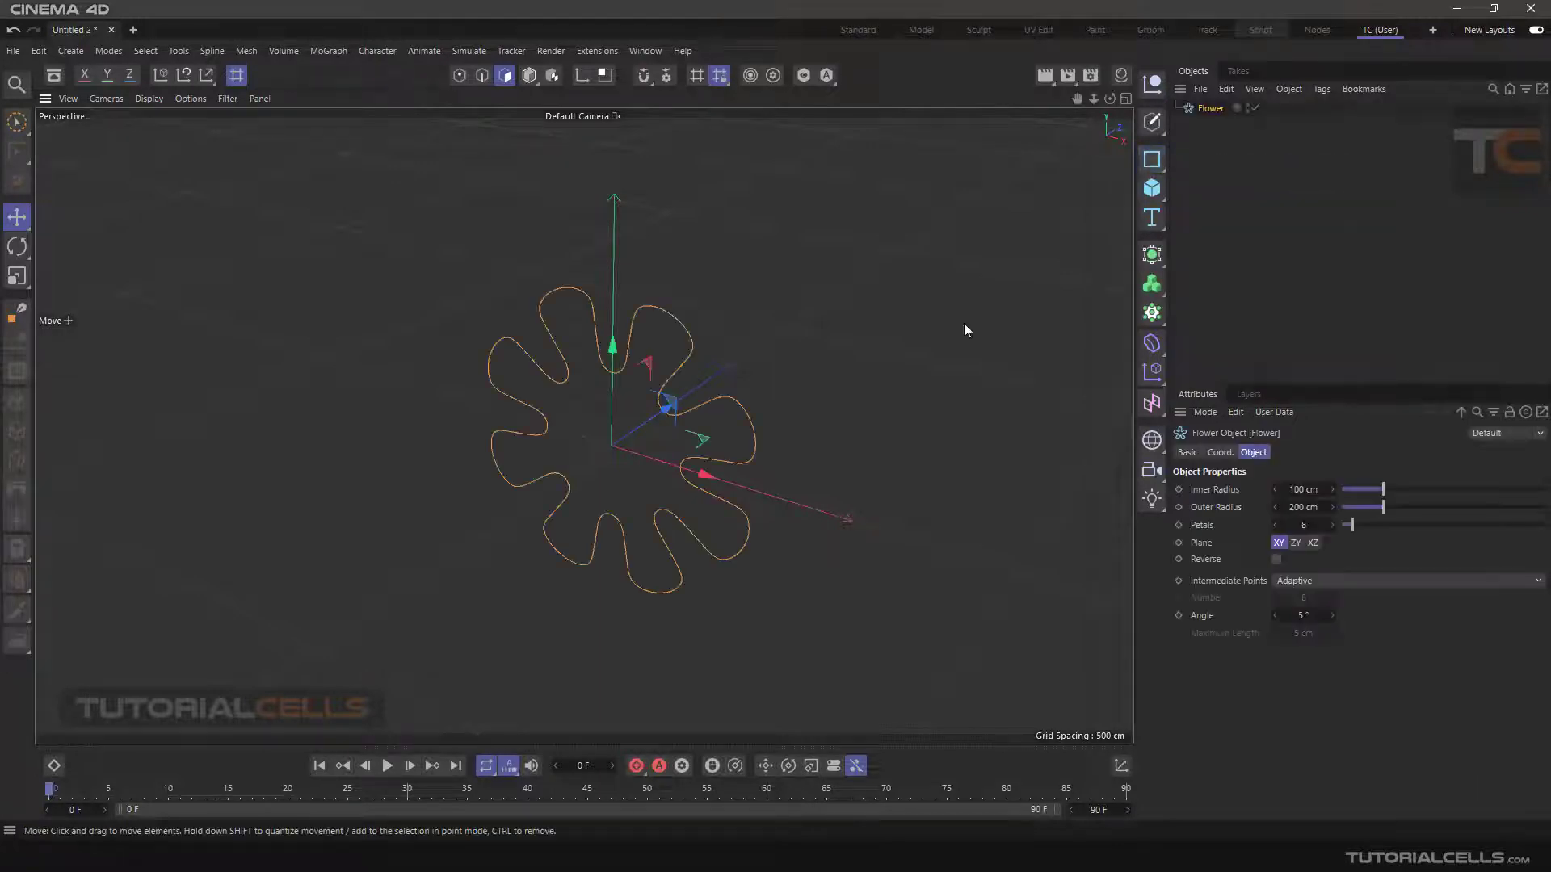
pyautogui.click(1150, 255)
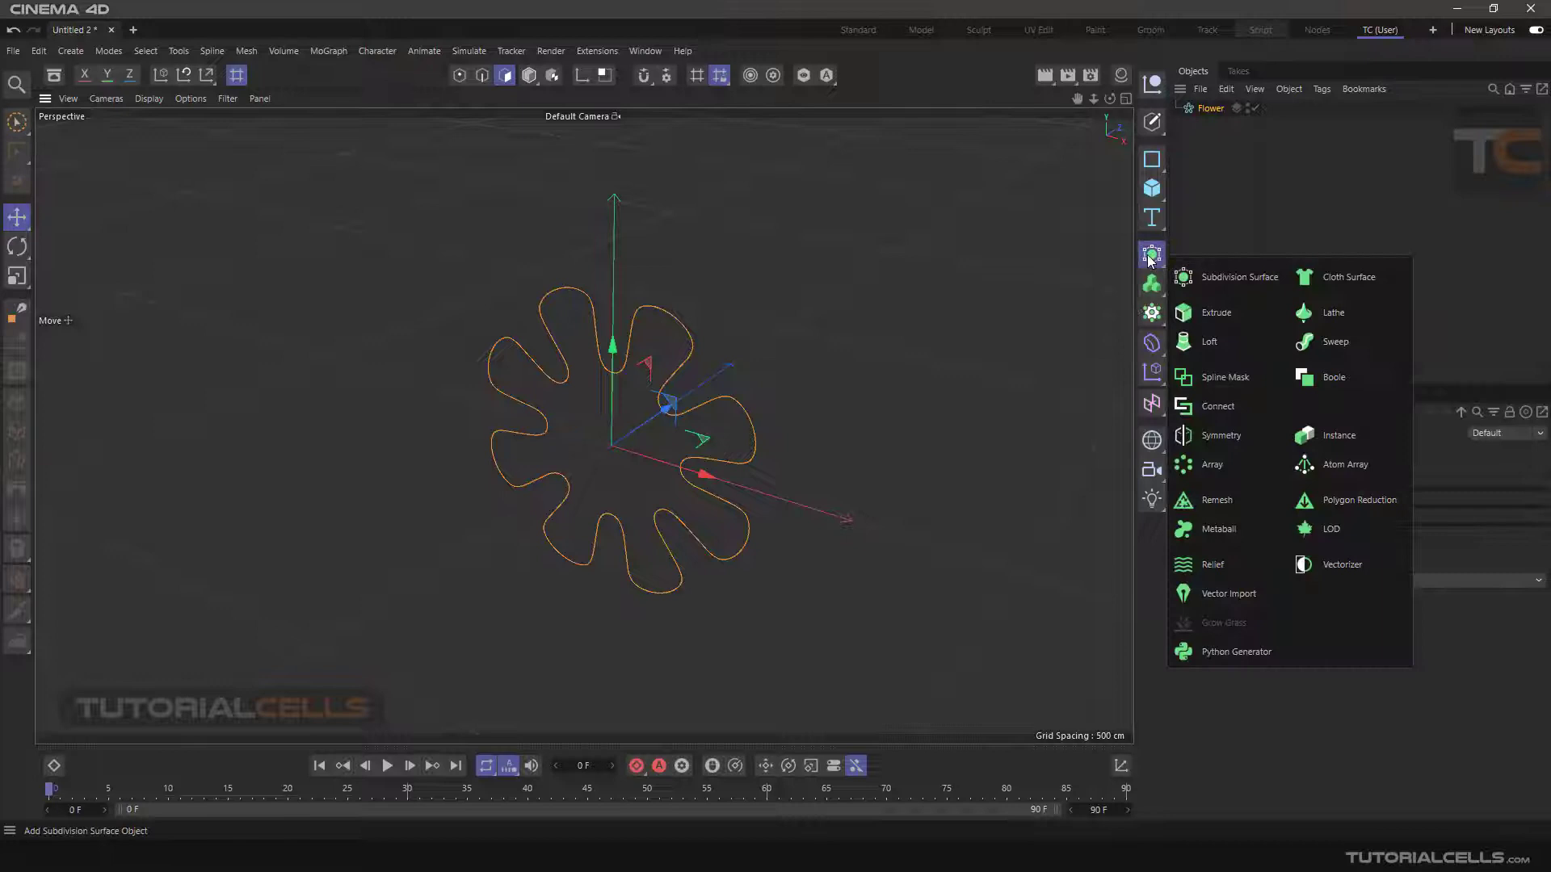
pyautogui.click(1214, 313)
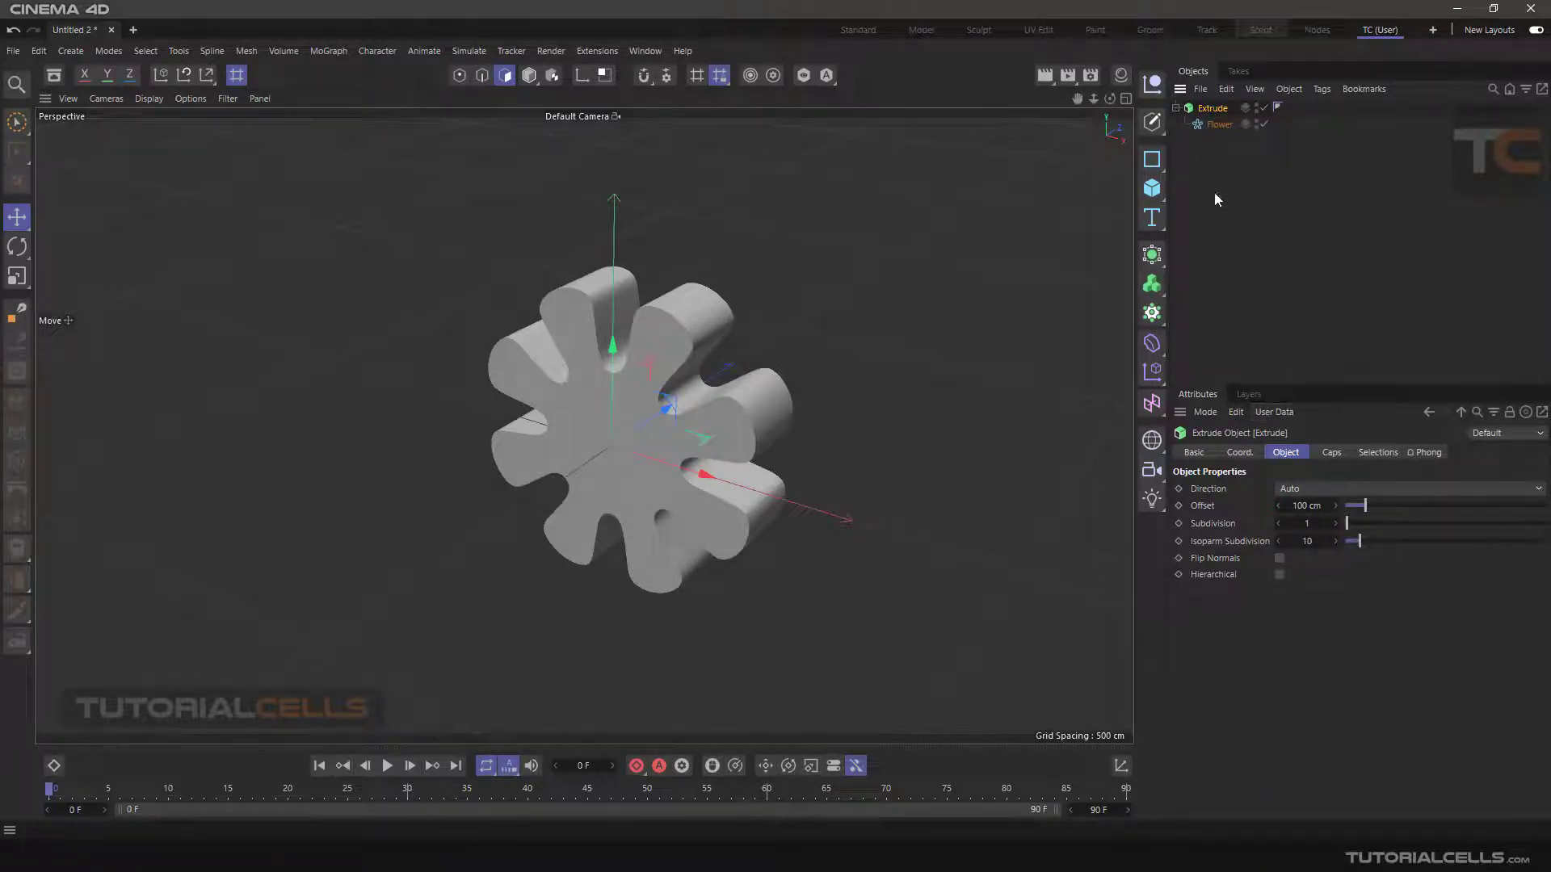
# - Set the Extrude offset to 0 cm and raise the flat flower along the Y axis
pyautogui.moveTo(1365, 506); pyautogui.dragTo(1341, 507)
pyautogui.scroll(5, 583, 417)
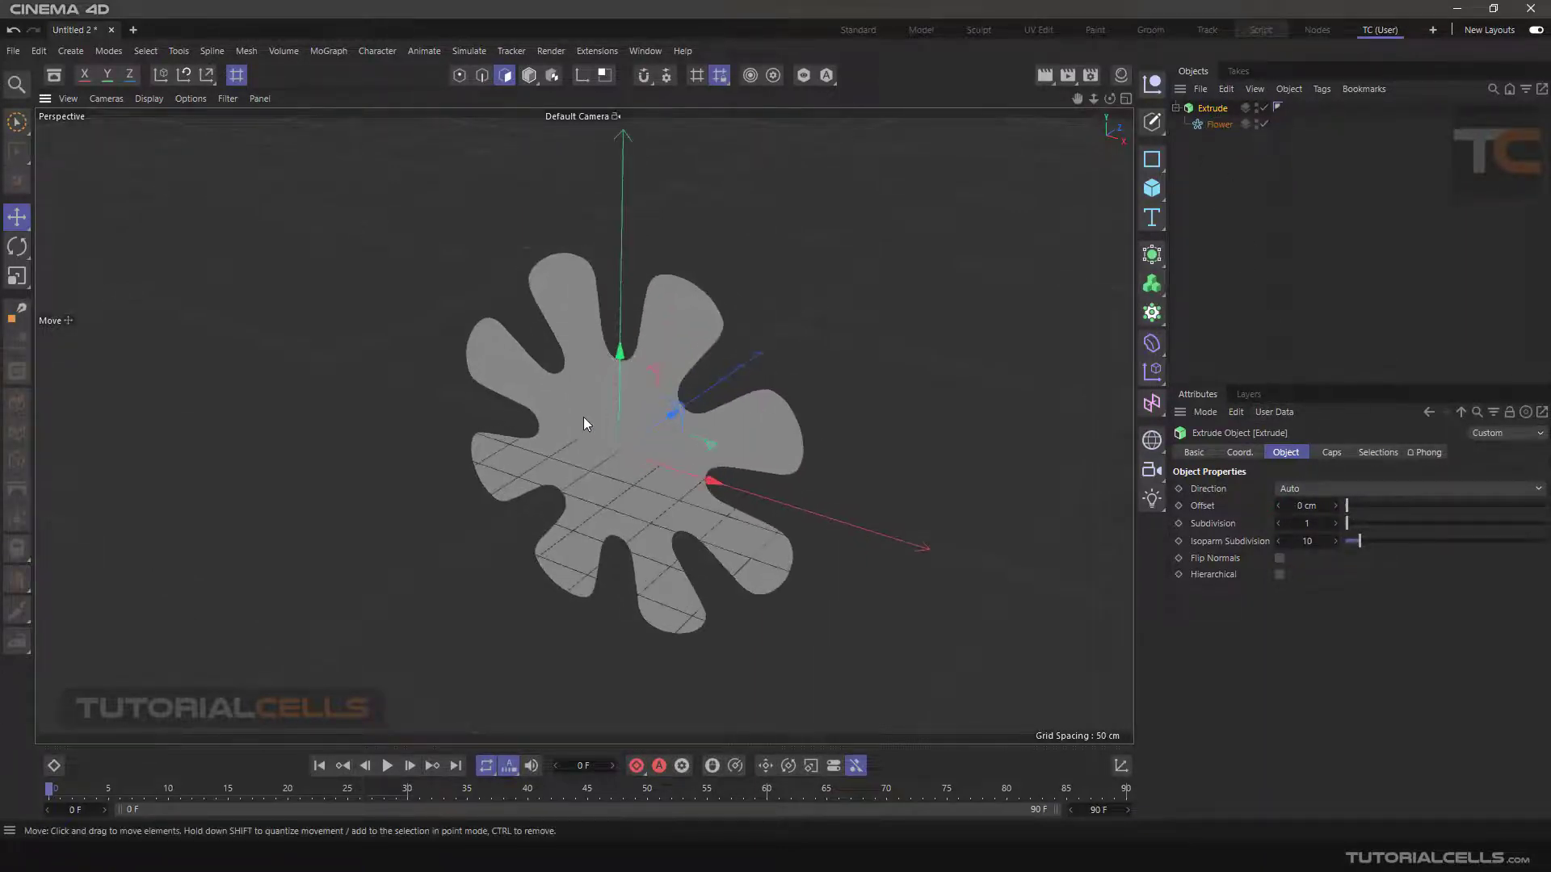
pyautogui.moveTo(632, 378); pyautogui.dragTo(639, 153)
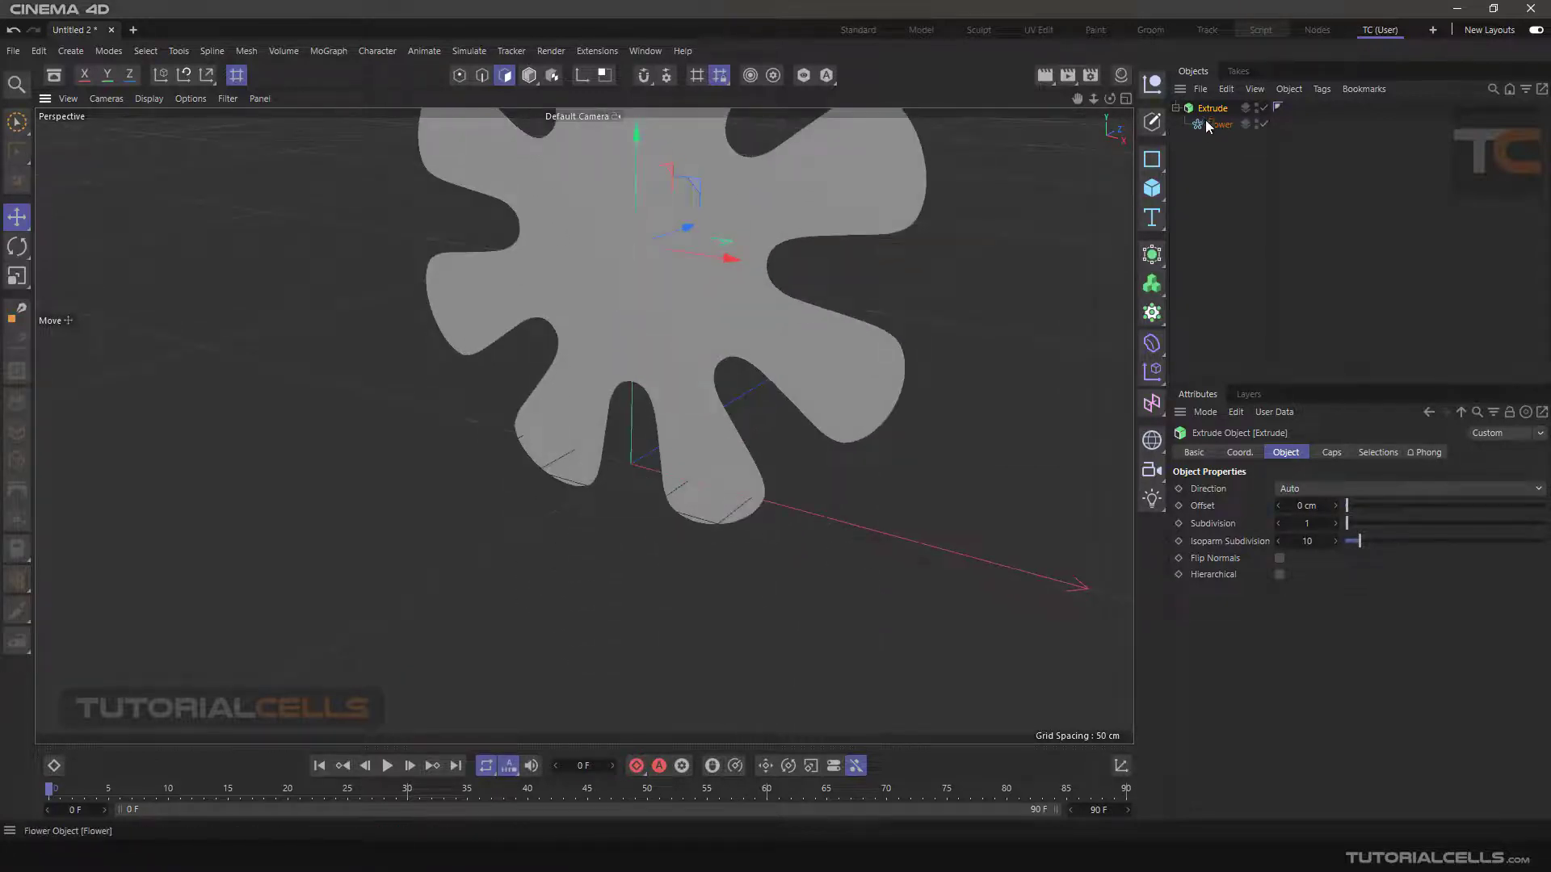
# - Make the flower extrusion editable and select all its polygons
pyautogui.press('c')
pyautogui.press('h')
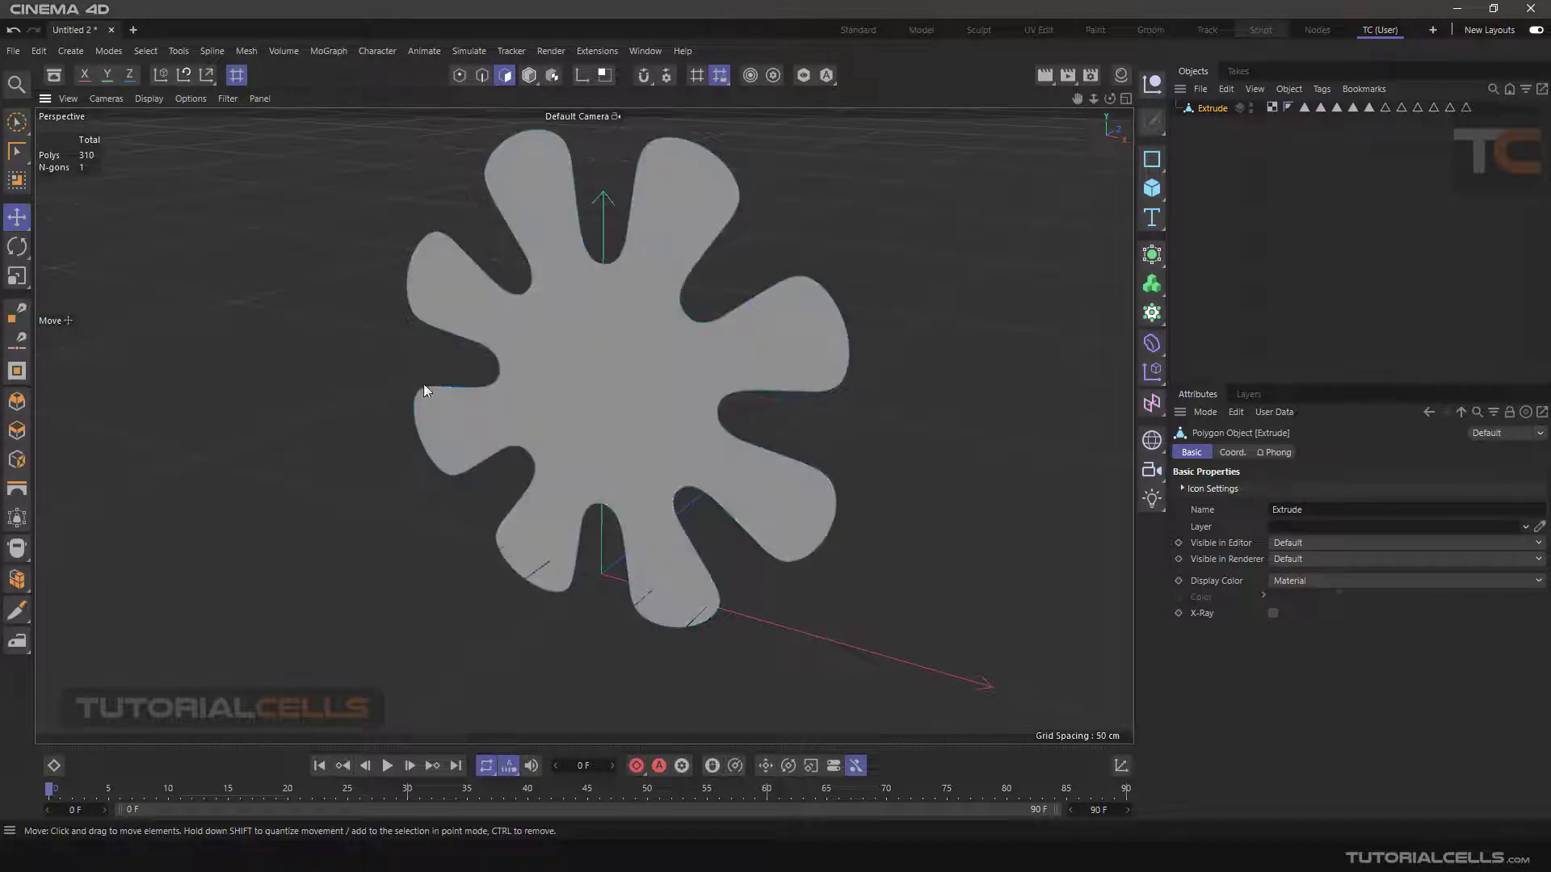
pyautogui.hotkey('ctrl', 'a')
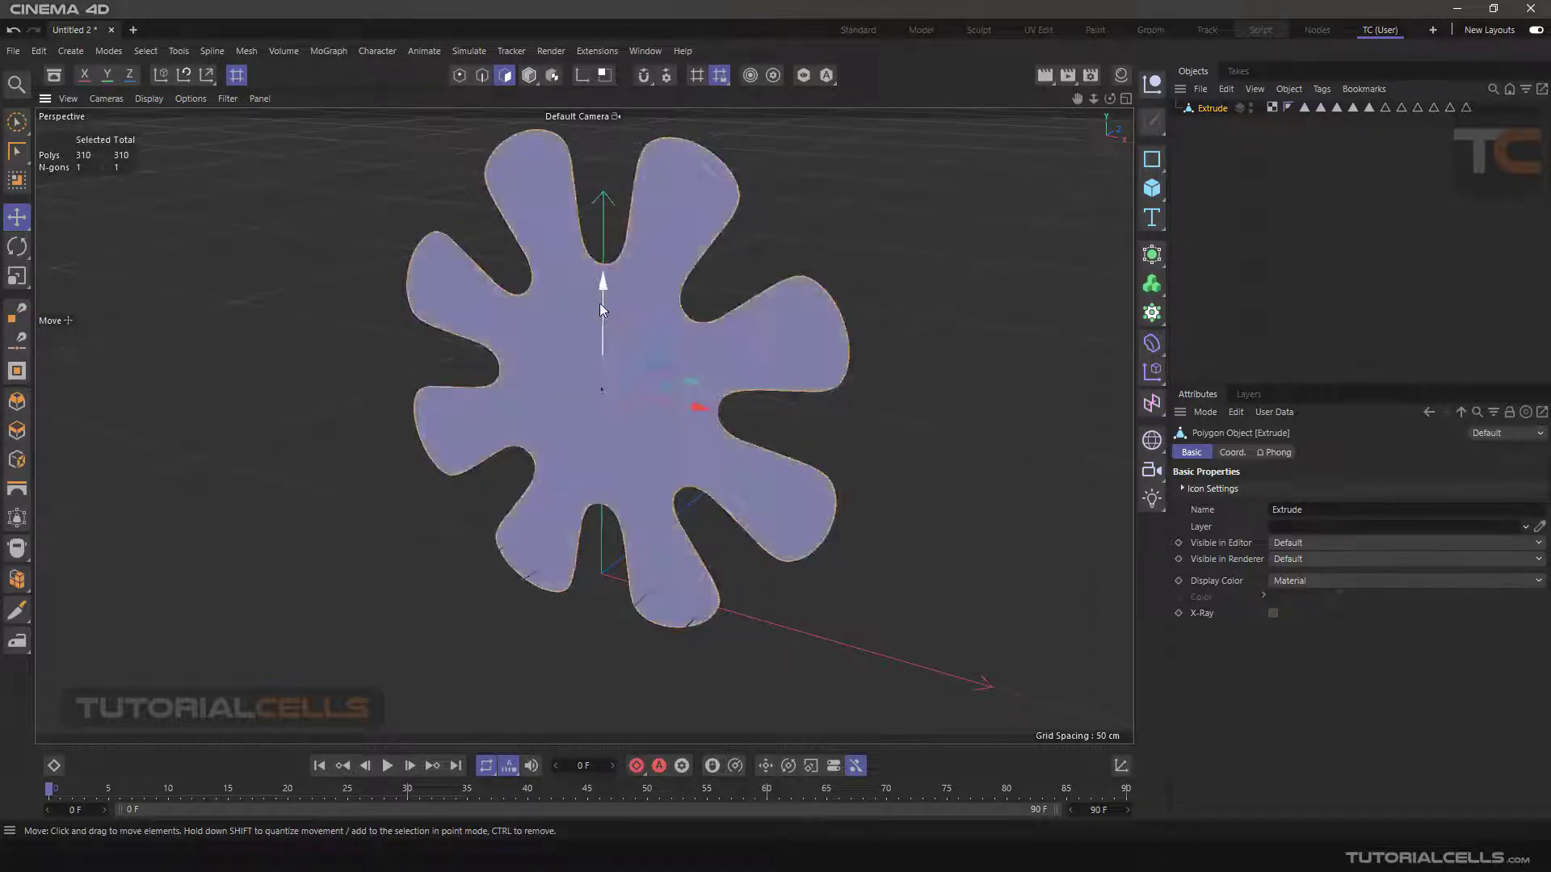
# - Switch to edge mode and examine the edges along the flower's outline
pyautogui.click(483, 76)
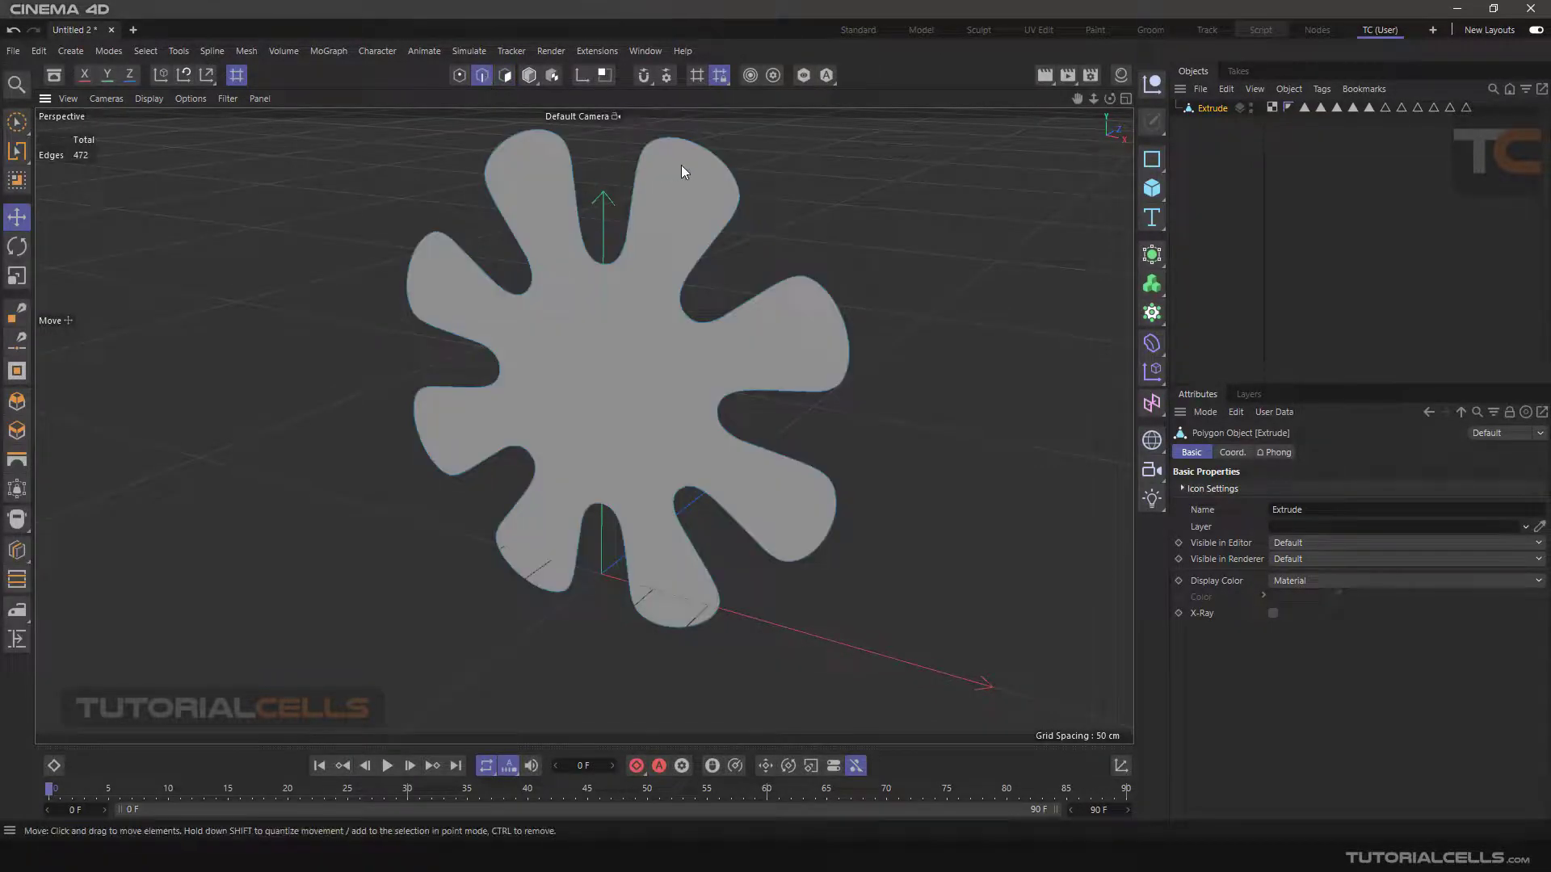
pyautogui.scroll(5, 806, 288)
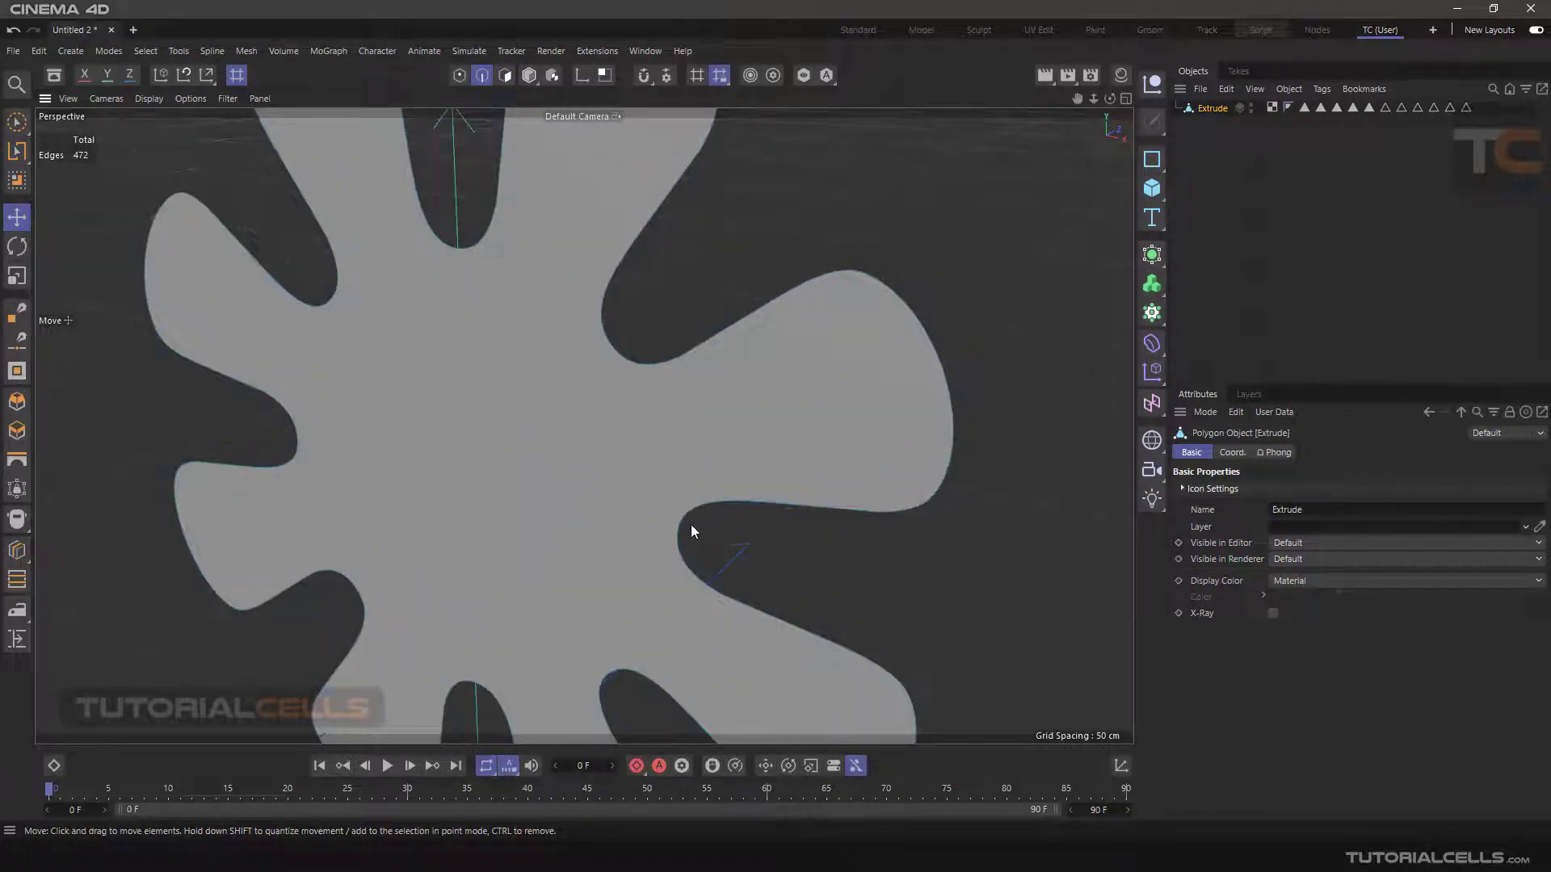
pyautogui.scroll(-6, 682, 384)
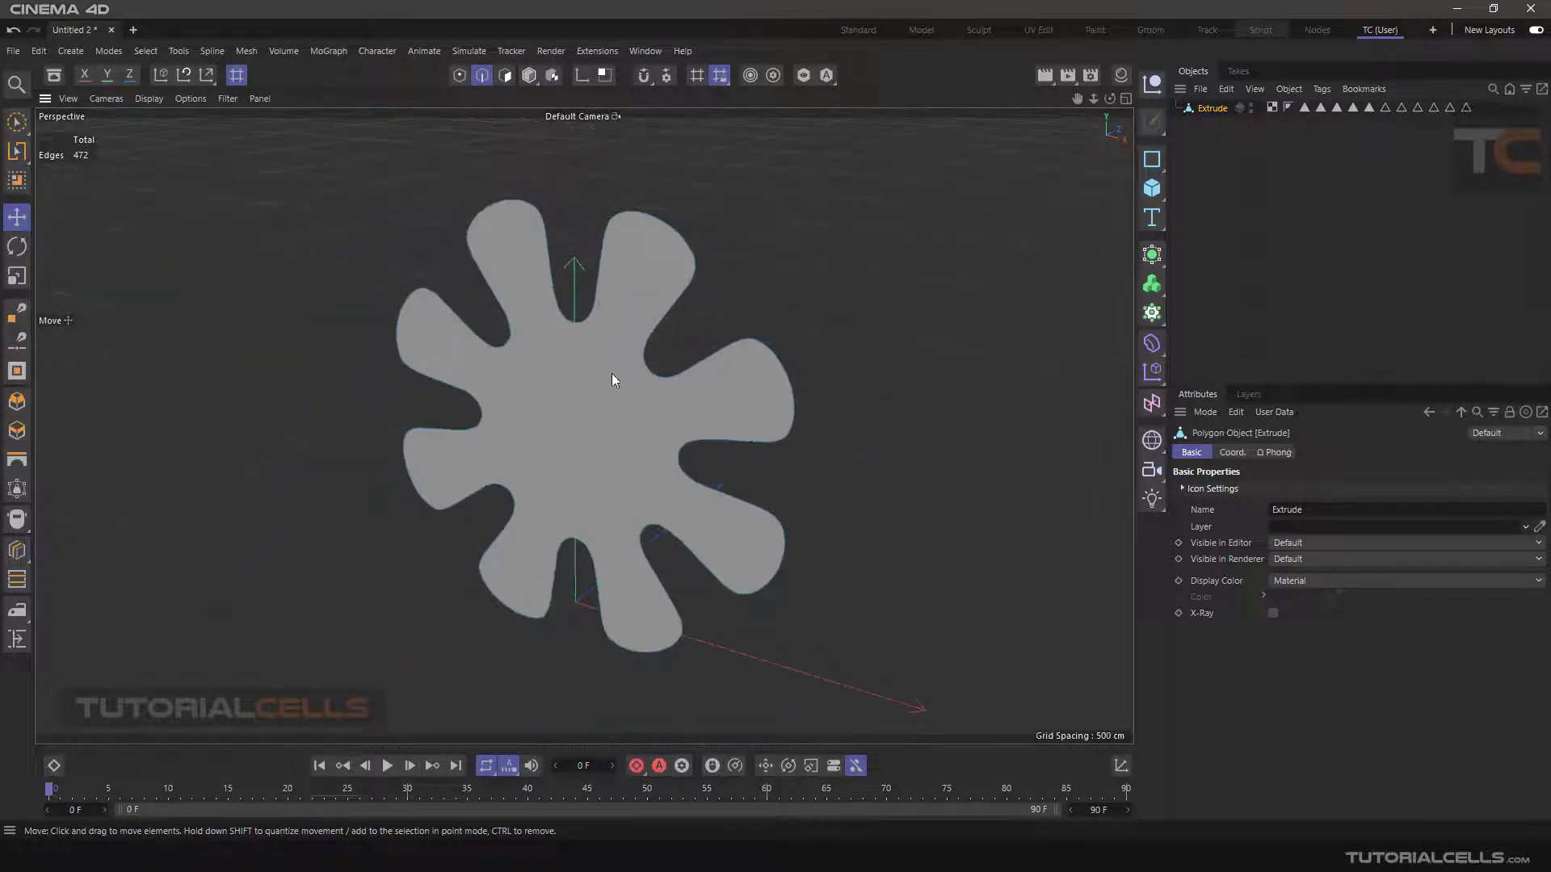
pyautogui.moveTo(554, 297); pyautogui.dragTo(619, 297)
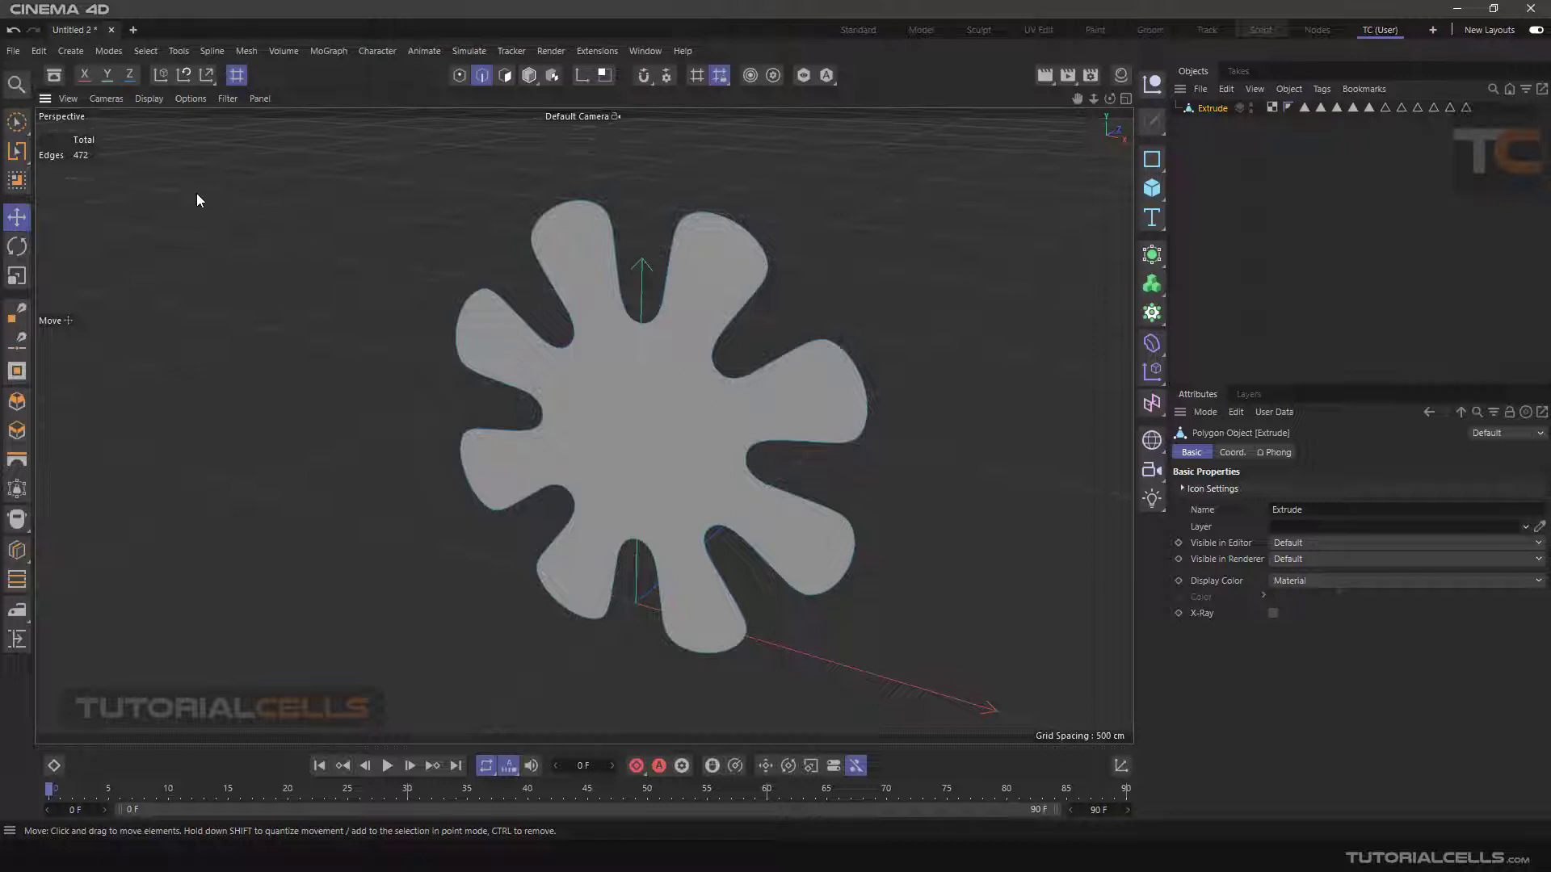
# - Turn on the display of N-gon lines in the viewport to show the flower's internal triangulation
pyautogui.click(223, 100)
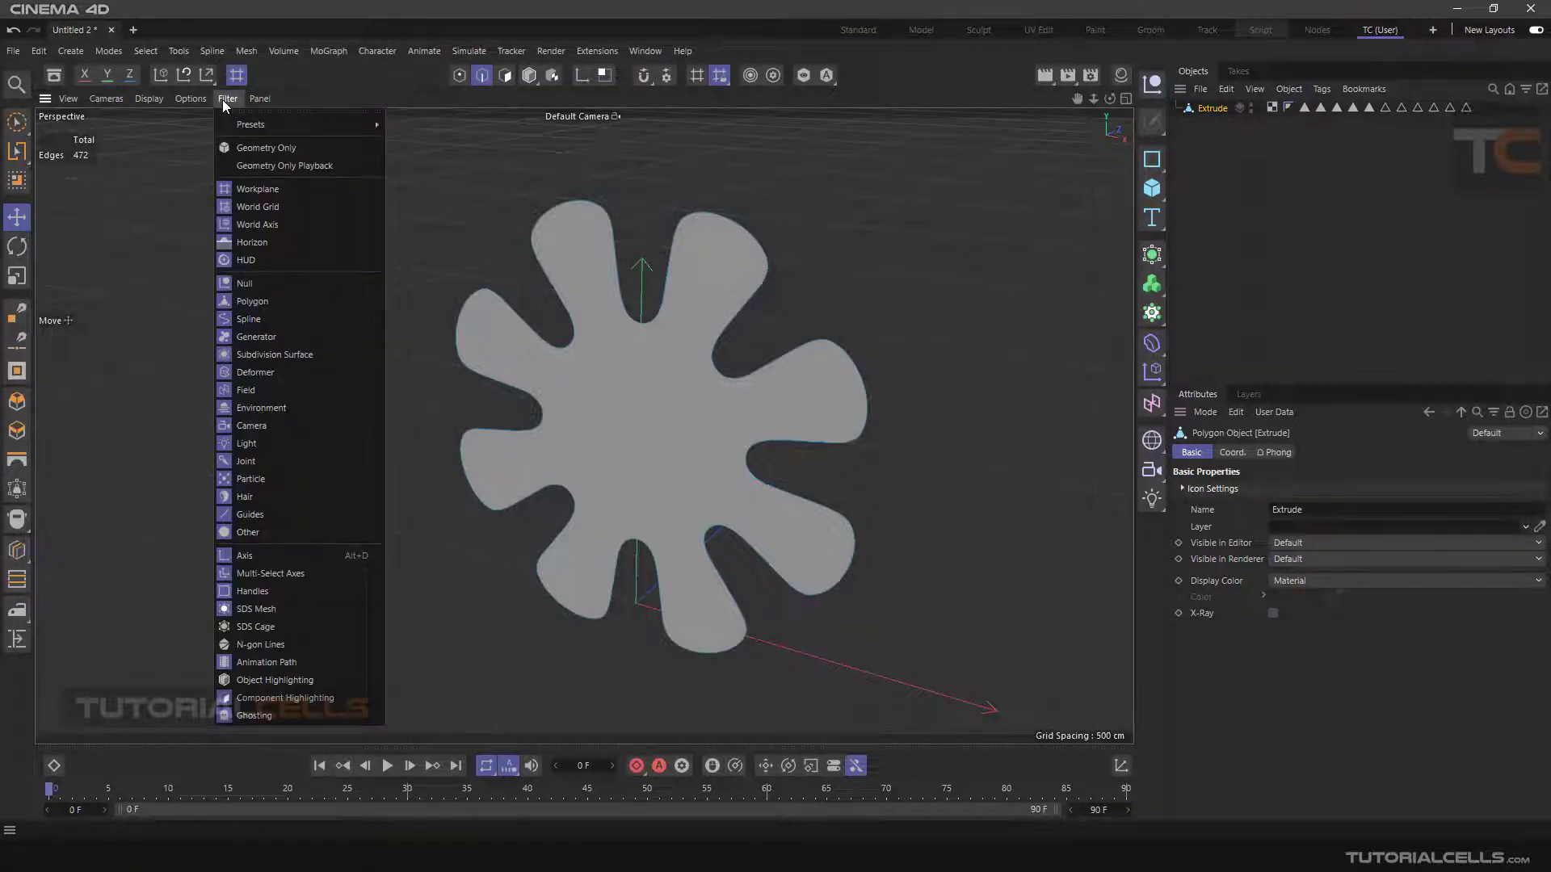
pyautogui.click(278, 644)
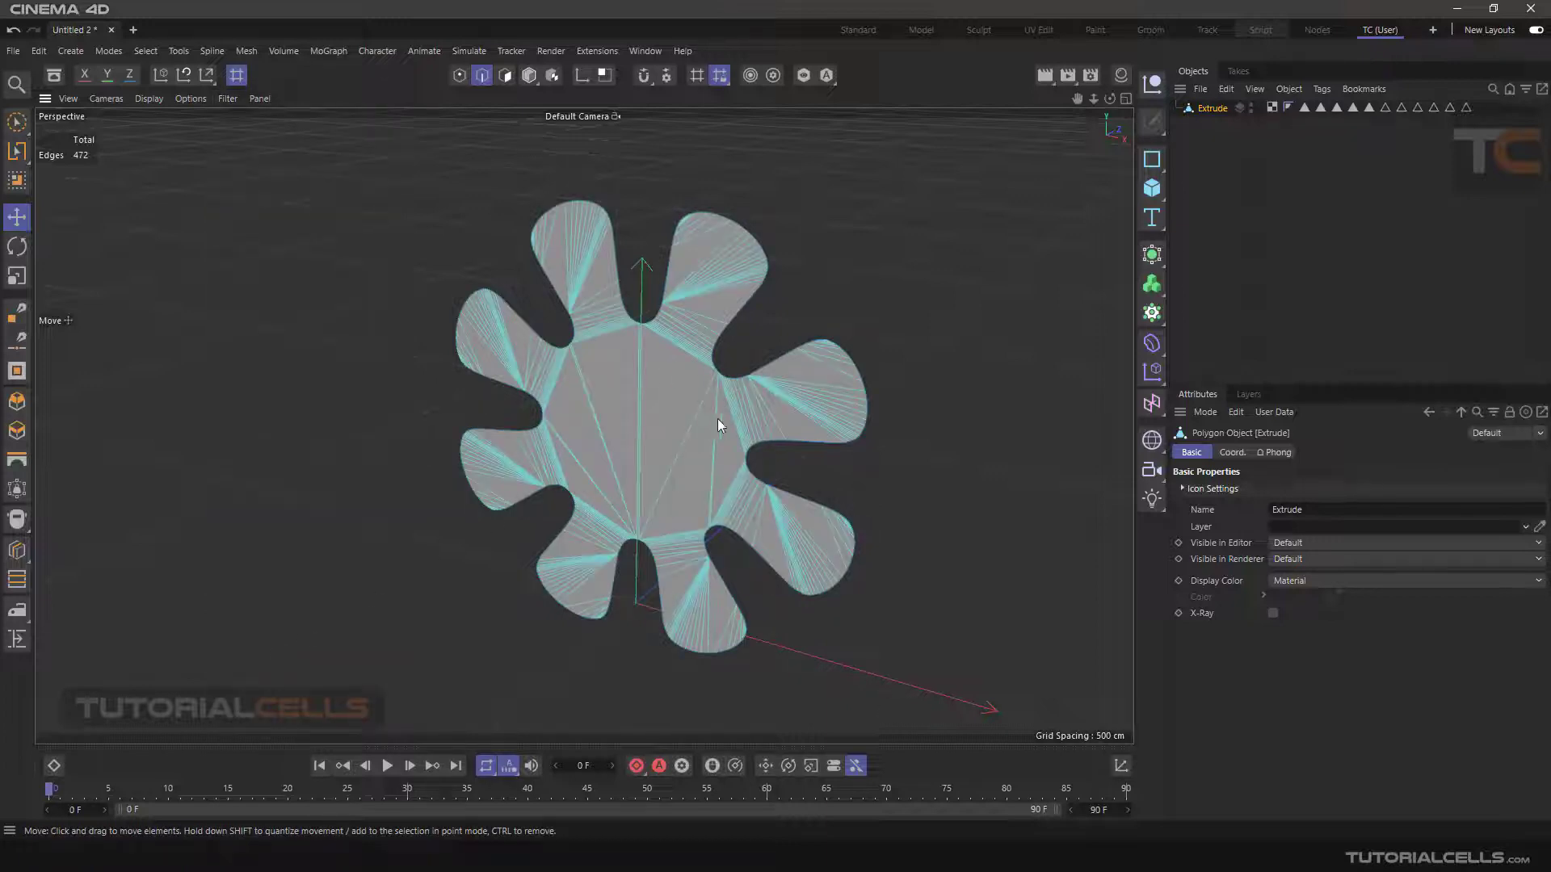
pyautogui.keyDown('alt'); pyautogui.moveTo(738, 406); pyautogui.dragTo(697, 401); pyautogui.keyUp('alt')
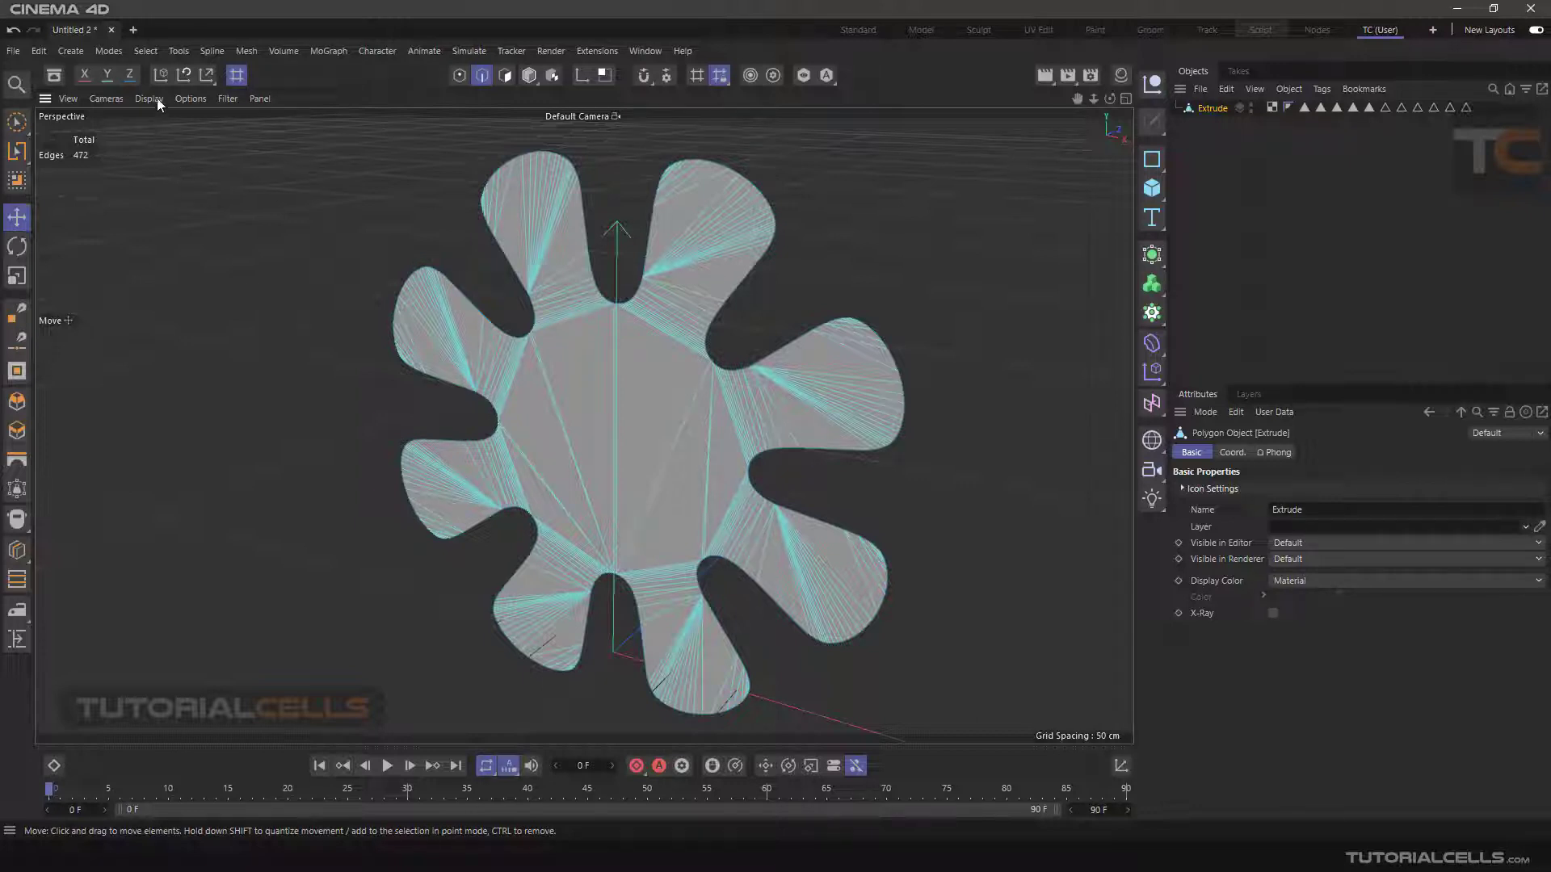
# - Detach the N-Gons commands as a floating palette with medium icons, enlarged and placed clear of the flower
pyautogui.click(246, 51)
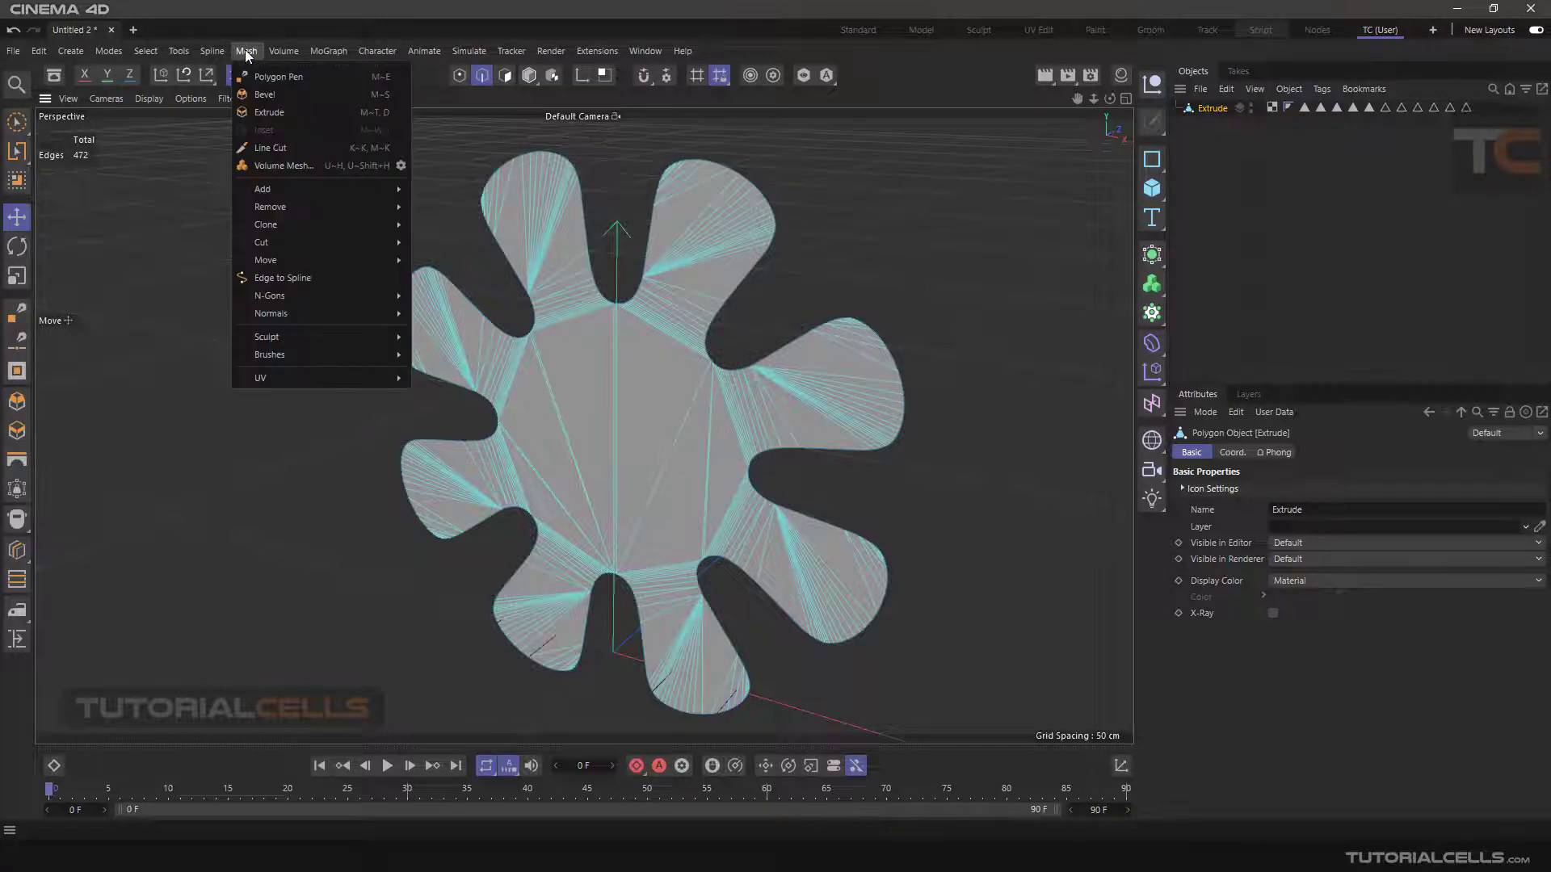
pyautogui.moveTo(277, 299)
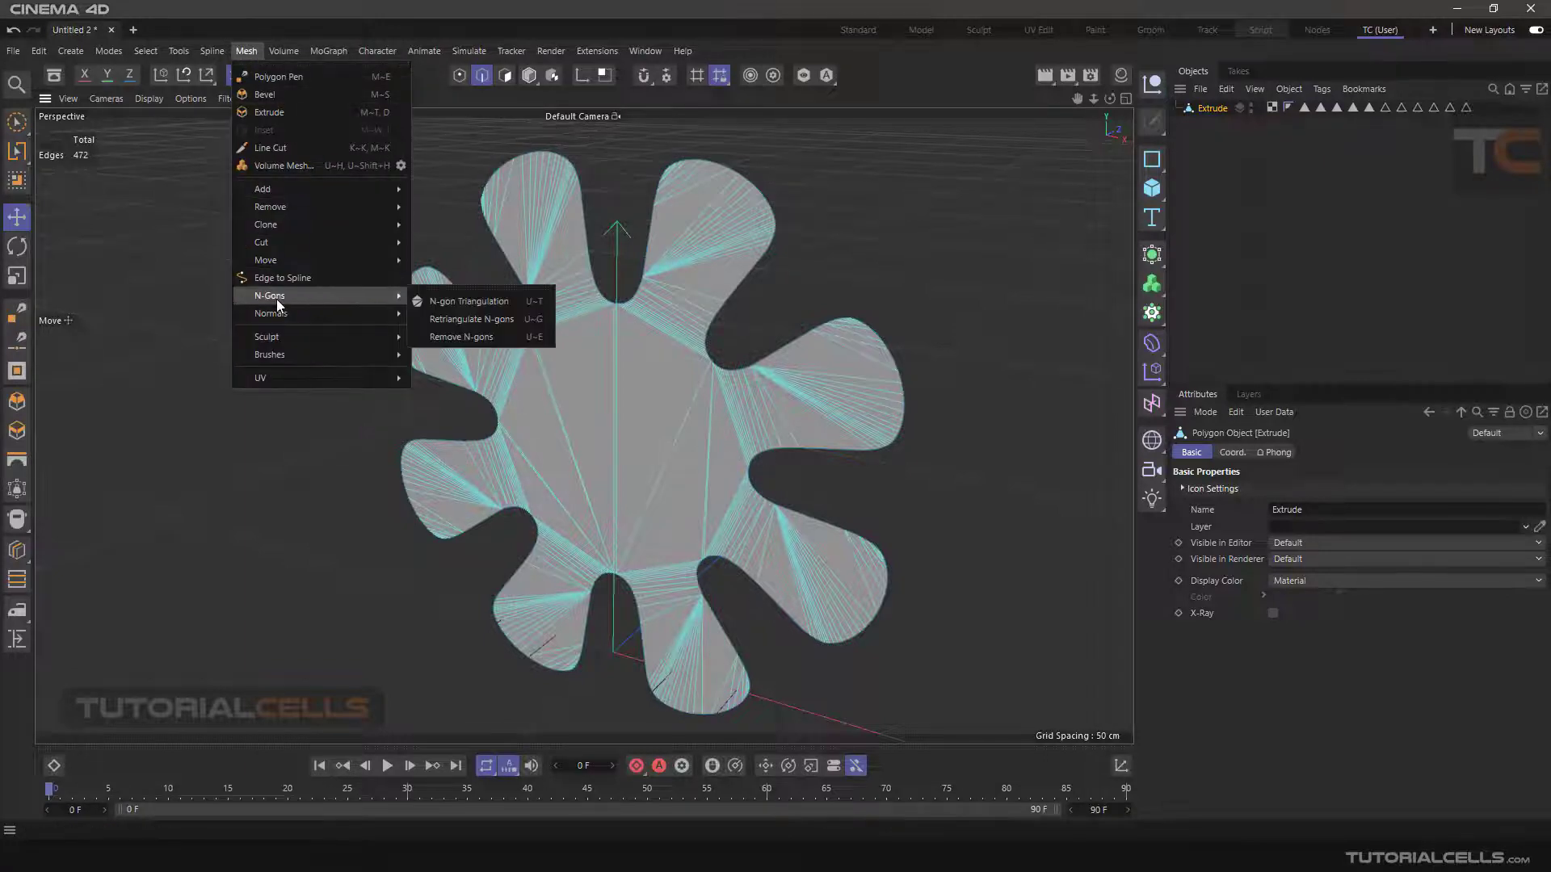
pyautogui.click(449, 293)
pyautogui.rightClick(457, 311)
pyautogui.moveTo(525, 558)
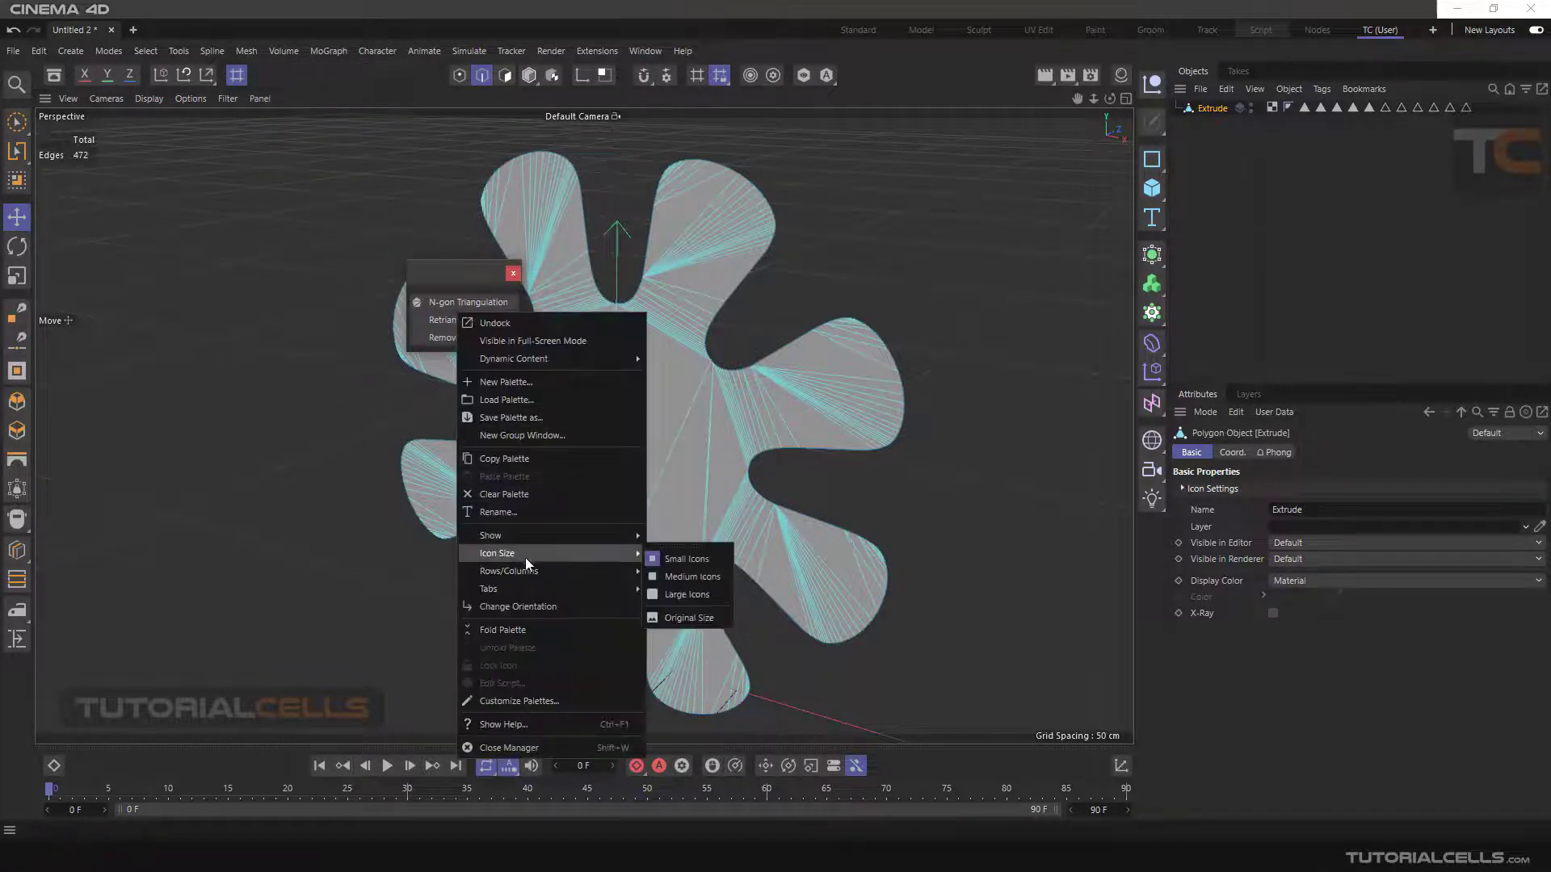
pyautogui.click(692, 576)
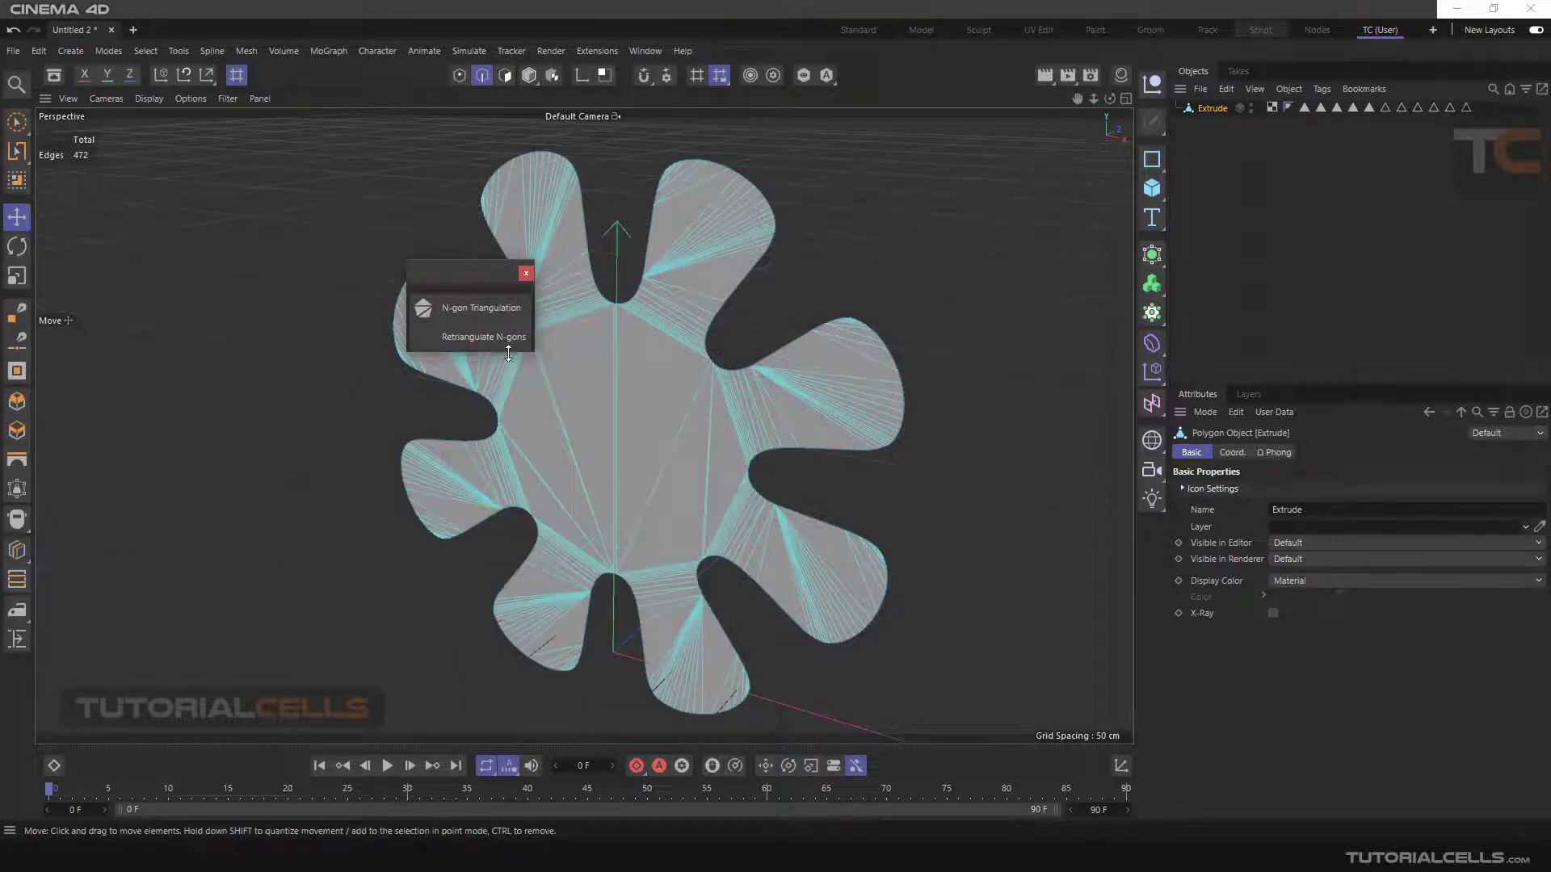
pyautogui.moveTo(508, 353); pyautogui.dragTo(509, 424)
pyautogui.moveTo(477, 274); pyautogui.dragTo(325, 199)
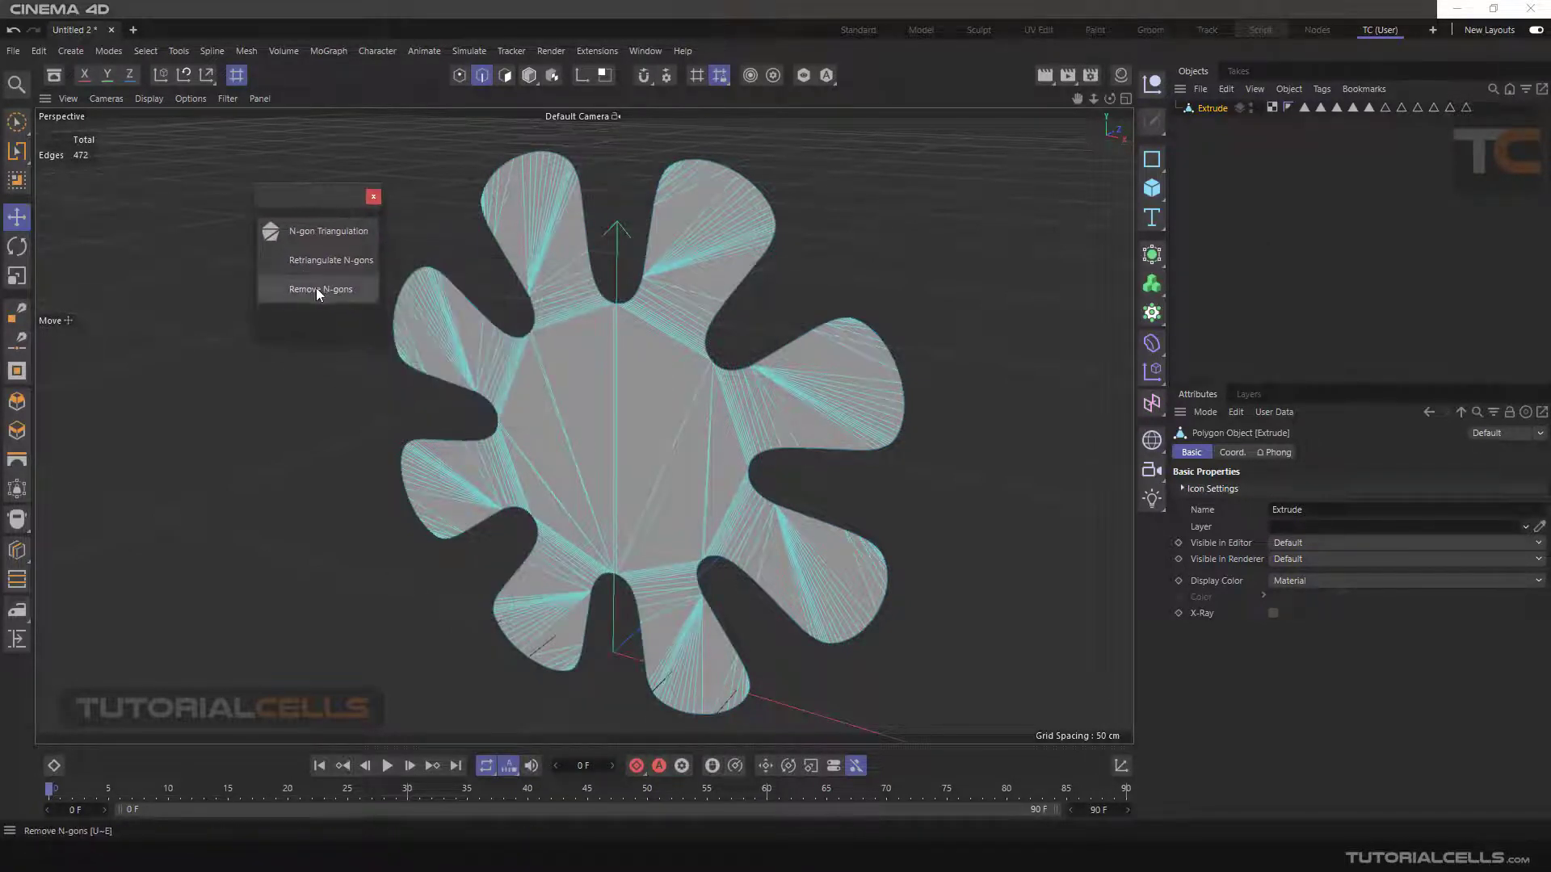
# - Try removing the flower's N-gons, examine the triangulated edges, and undo the removal
pyautogui.click(326, 291)
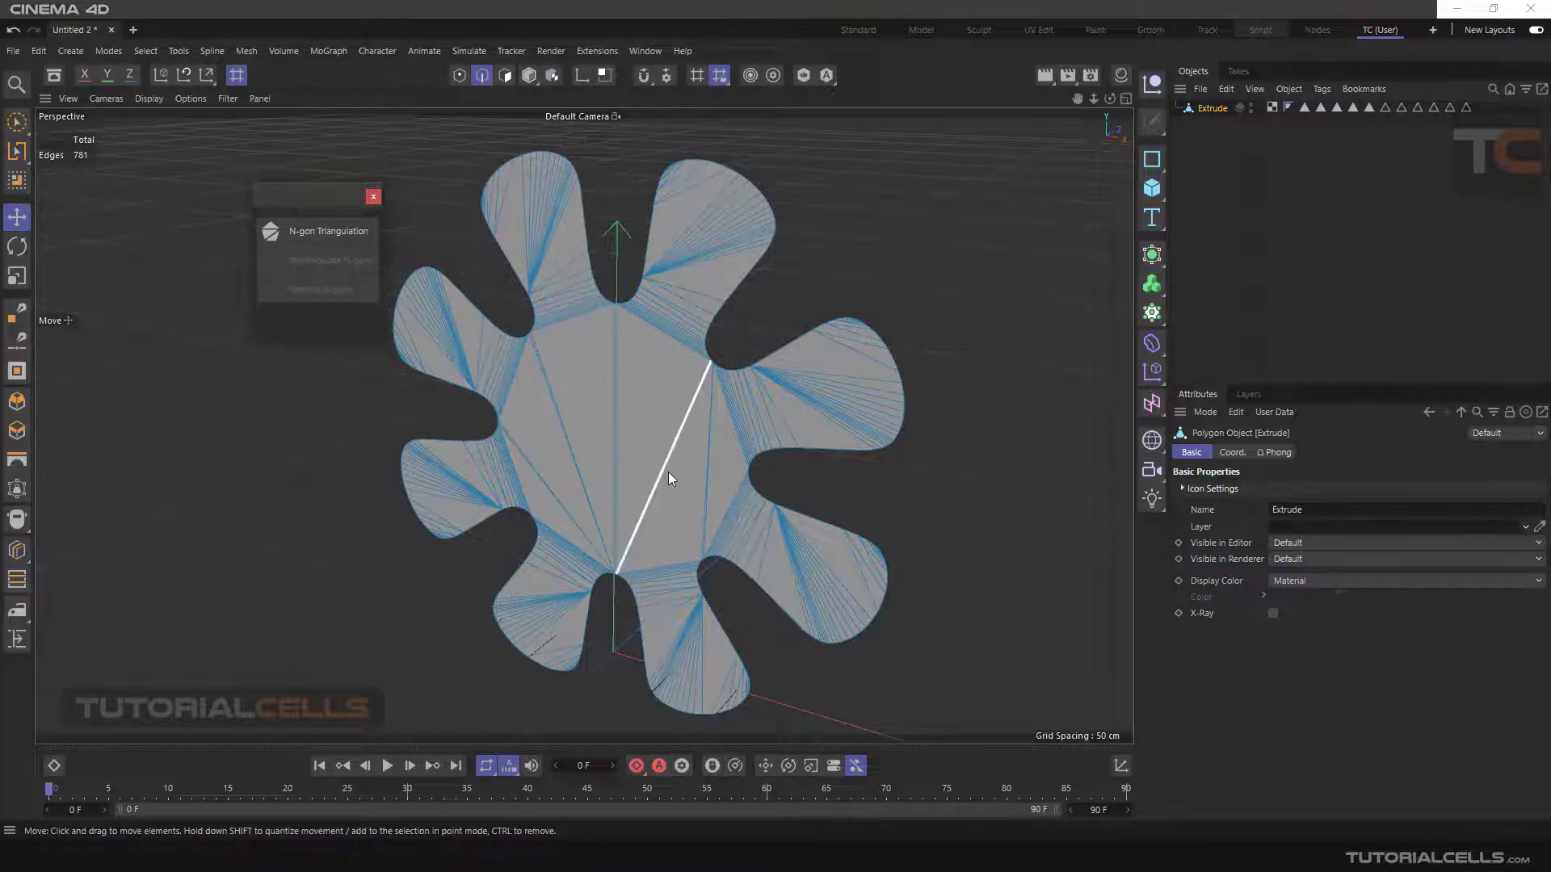
pyautogui.keyDown('alt'); pyautogui.moveTo(668, 472); pyautogui.dragTo(692, 443); pyautogui.keyUp('alt')
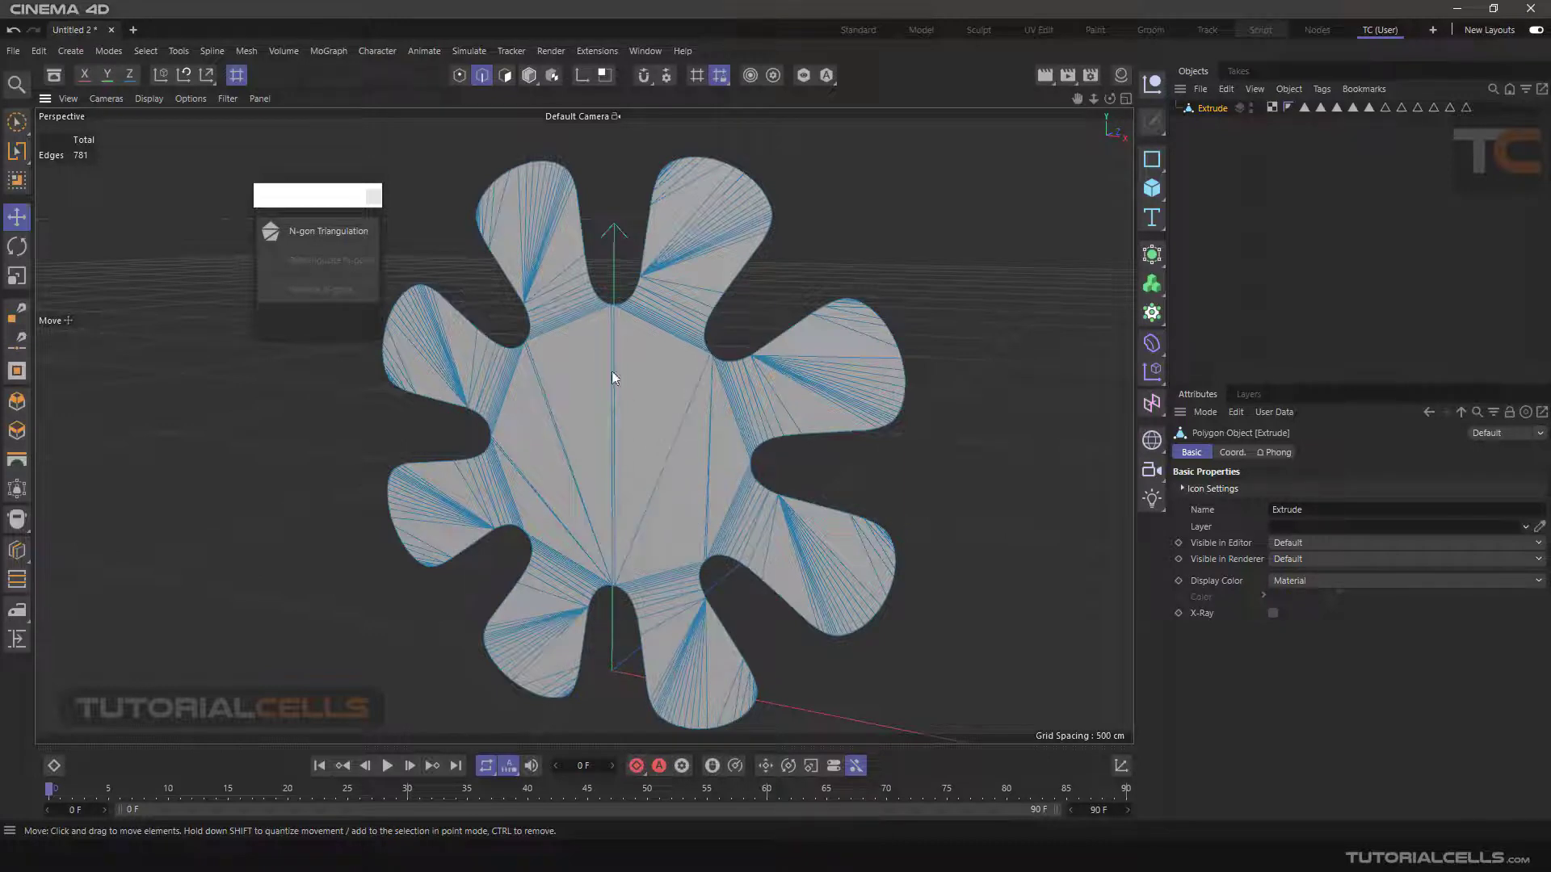
pyautogui.keyDown('alt'); pyautogui.moveTo(584, 425); pyautogui.dragTo(674, 412); pyautogui.keyUp('alt')
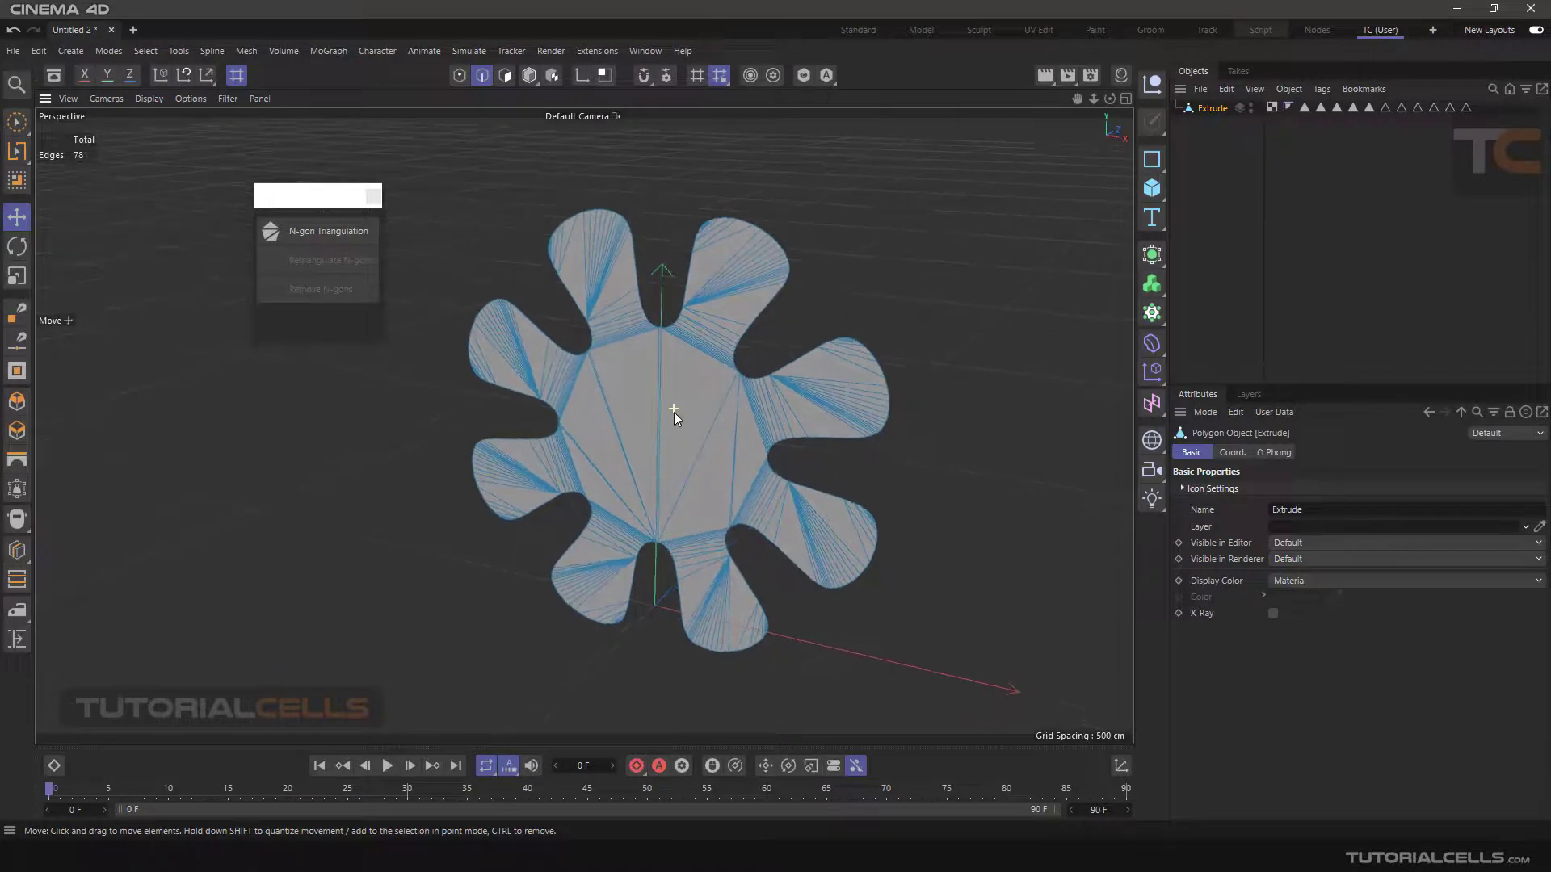
pyautogui.press('u')
pyautogui.press('z')
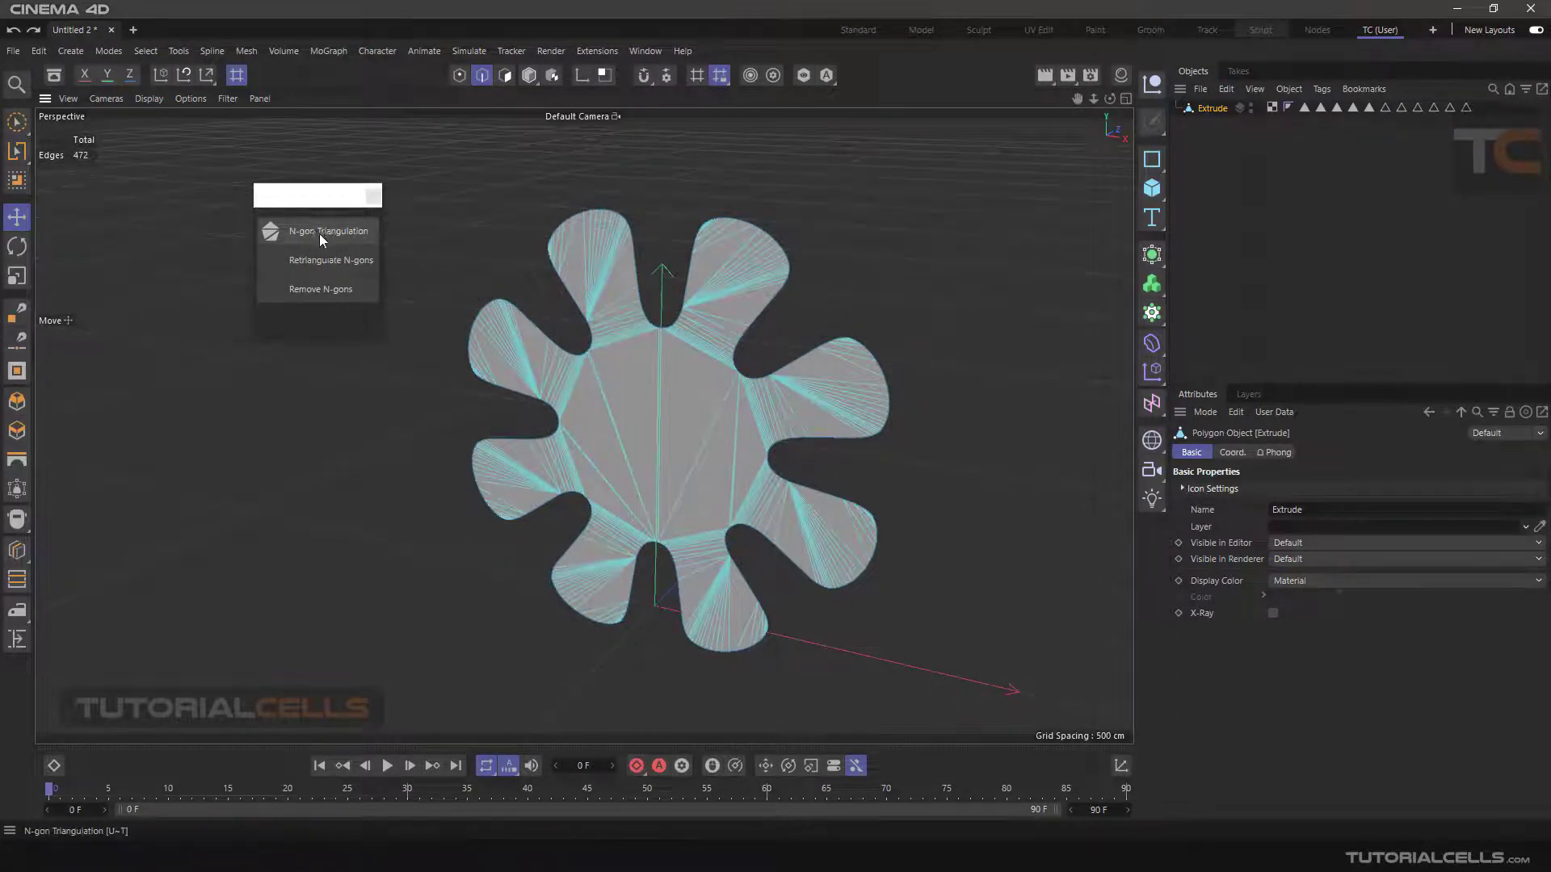
# - In point mode, select the outline point where the upper-right petal begins and move it slightly up along the Y axis
pyautogui.click(458, 77)
pyautogui.scroll(10, 782, 371)
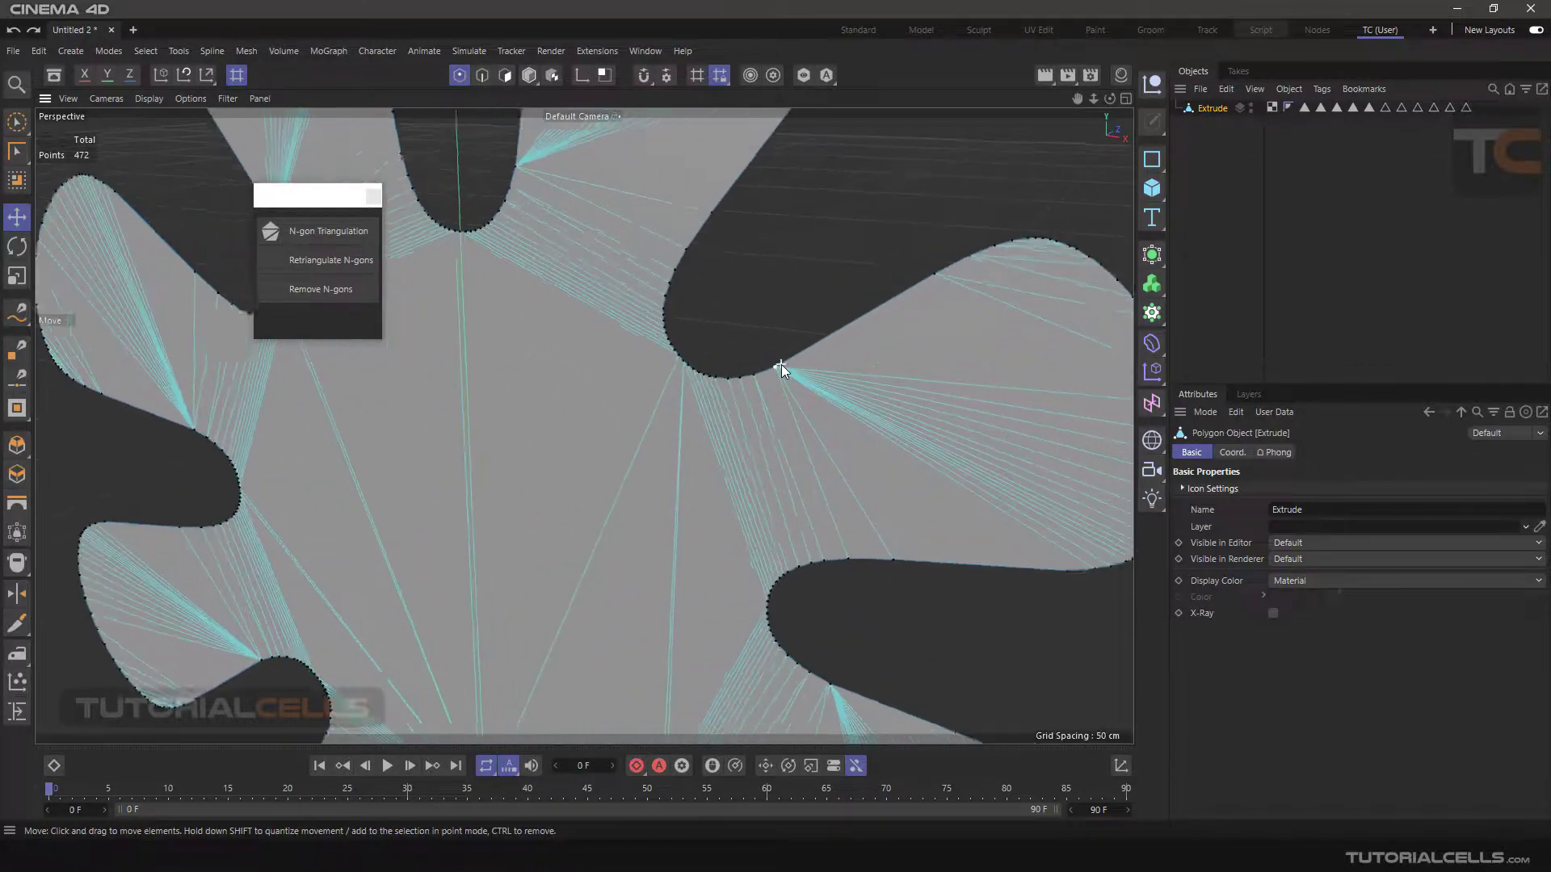
pyautogui.click(772, 370)
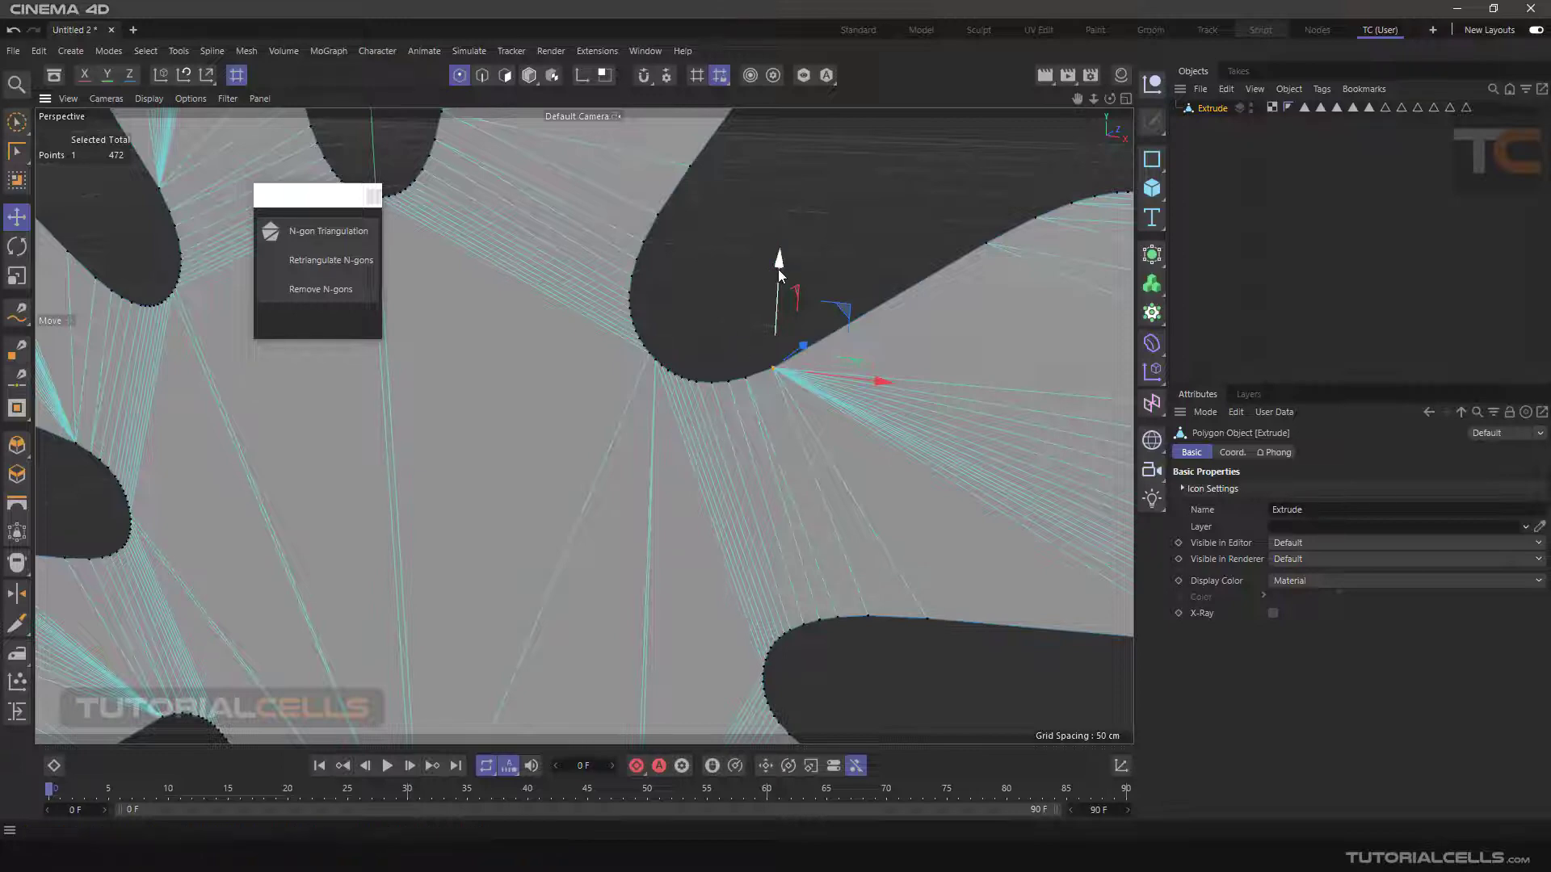
pyautogui.moveTo(780, 275); pyautogui.dragTo(832, 255)
# - Move the selected point slightly down along the Y axis with N-gon Triangulation temporarily enabled
pyautogui.click(361, 233)
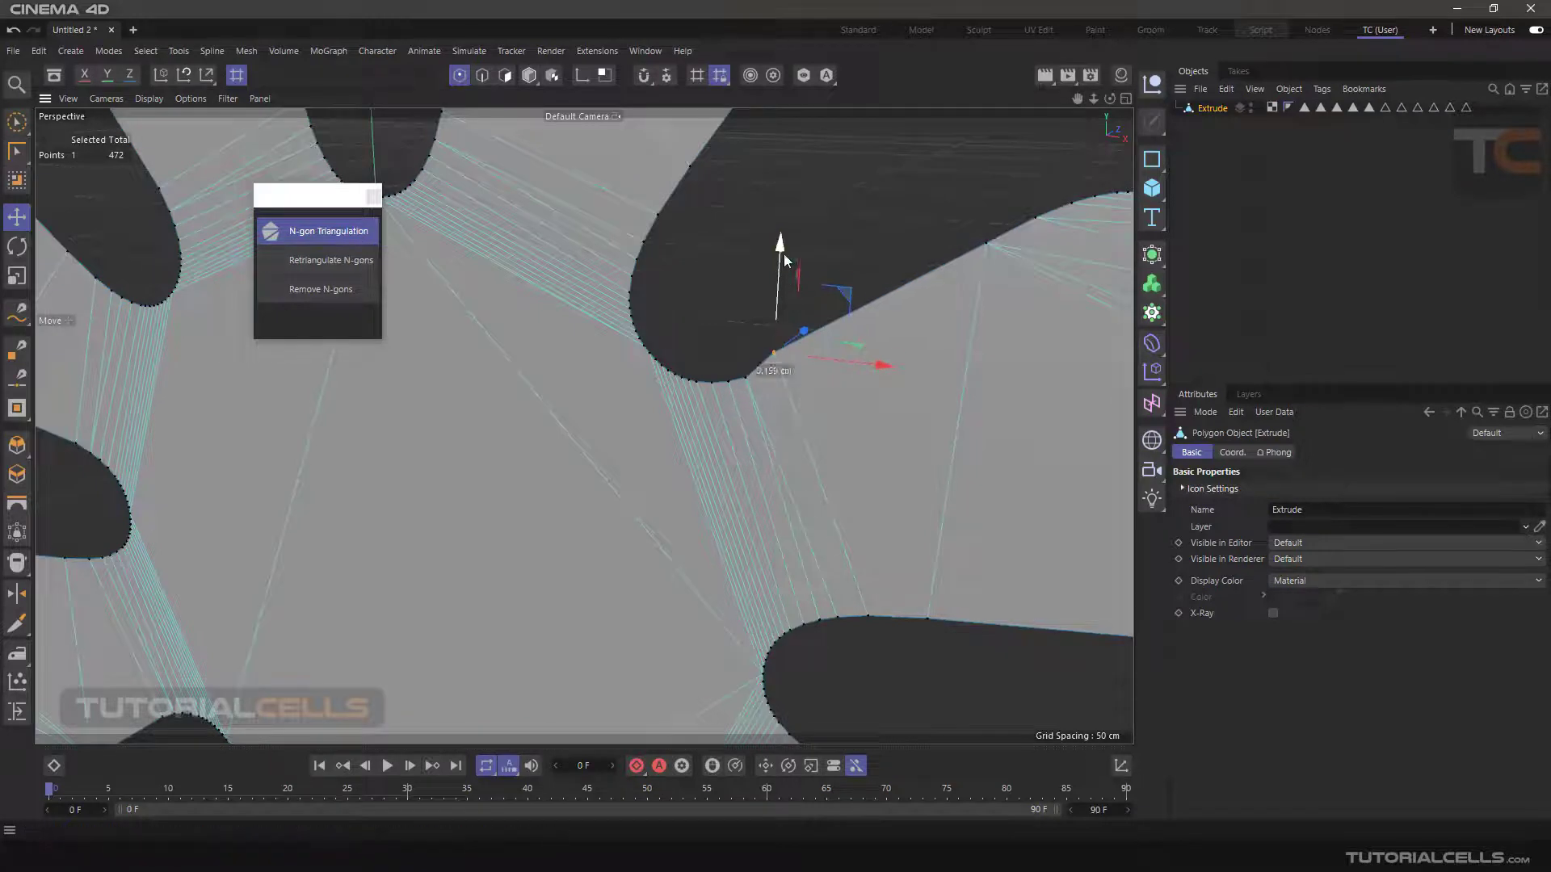
pyautogui.moveTo(784, 254); pyautogui.dragTo(804, 293)
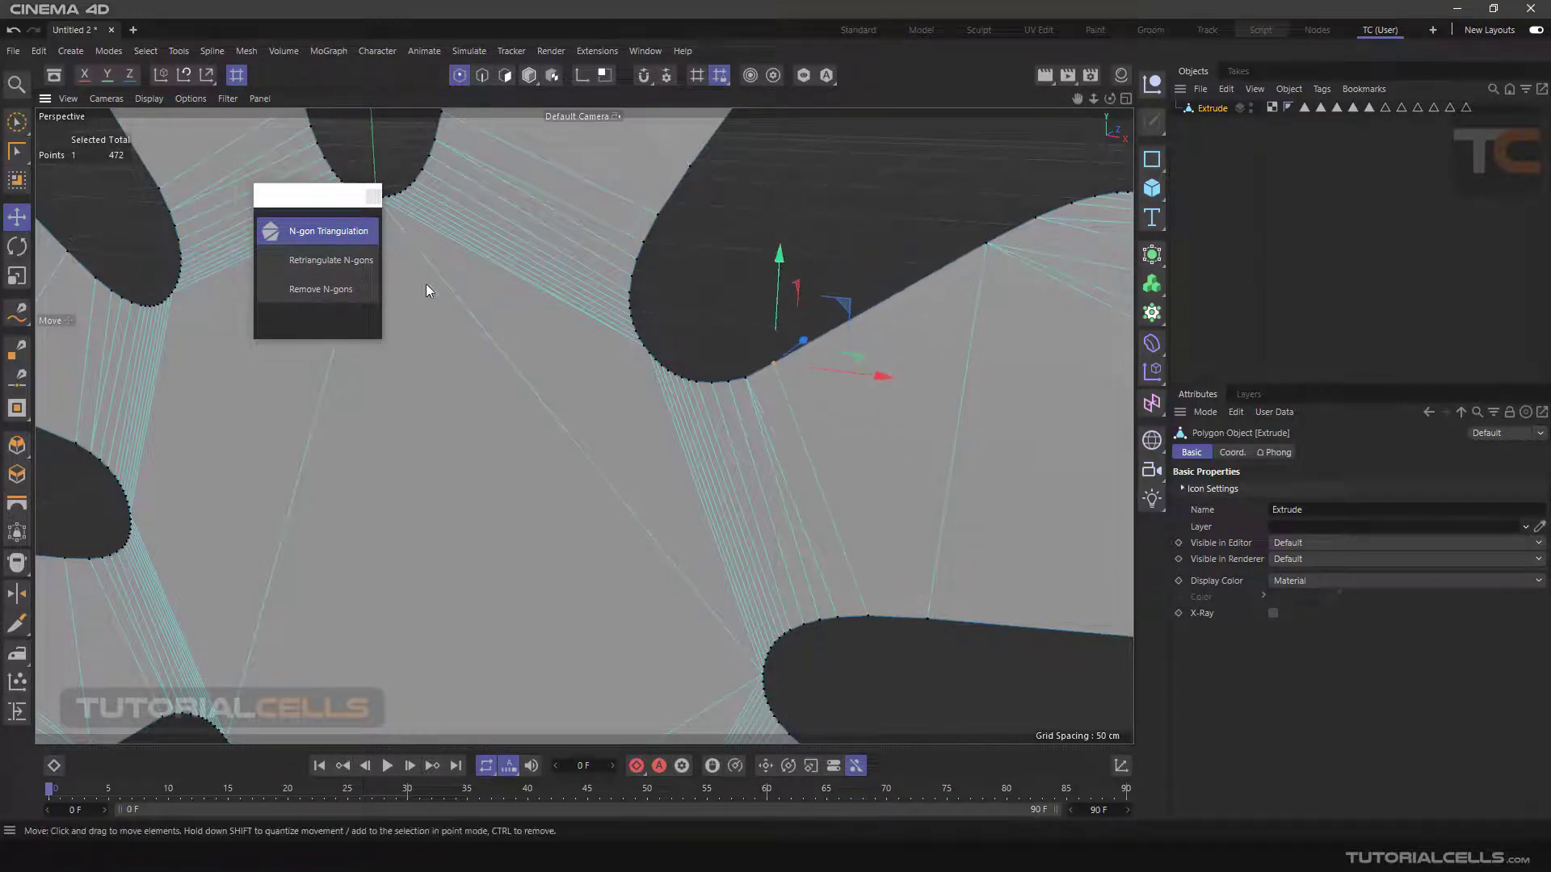
pyautogui.click(328, 238)
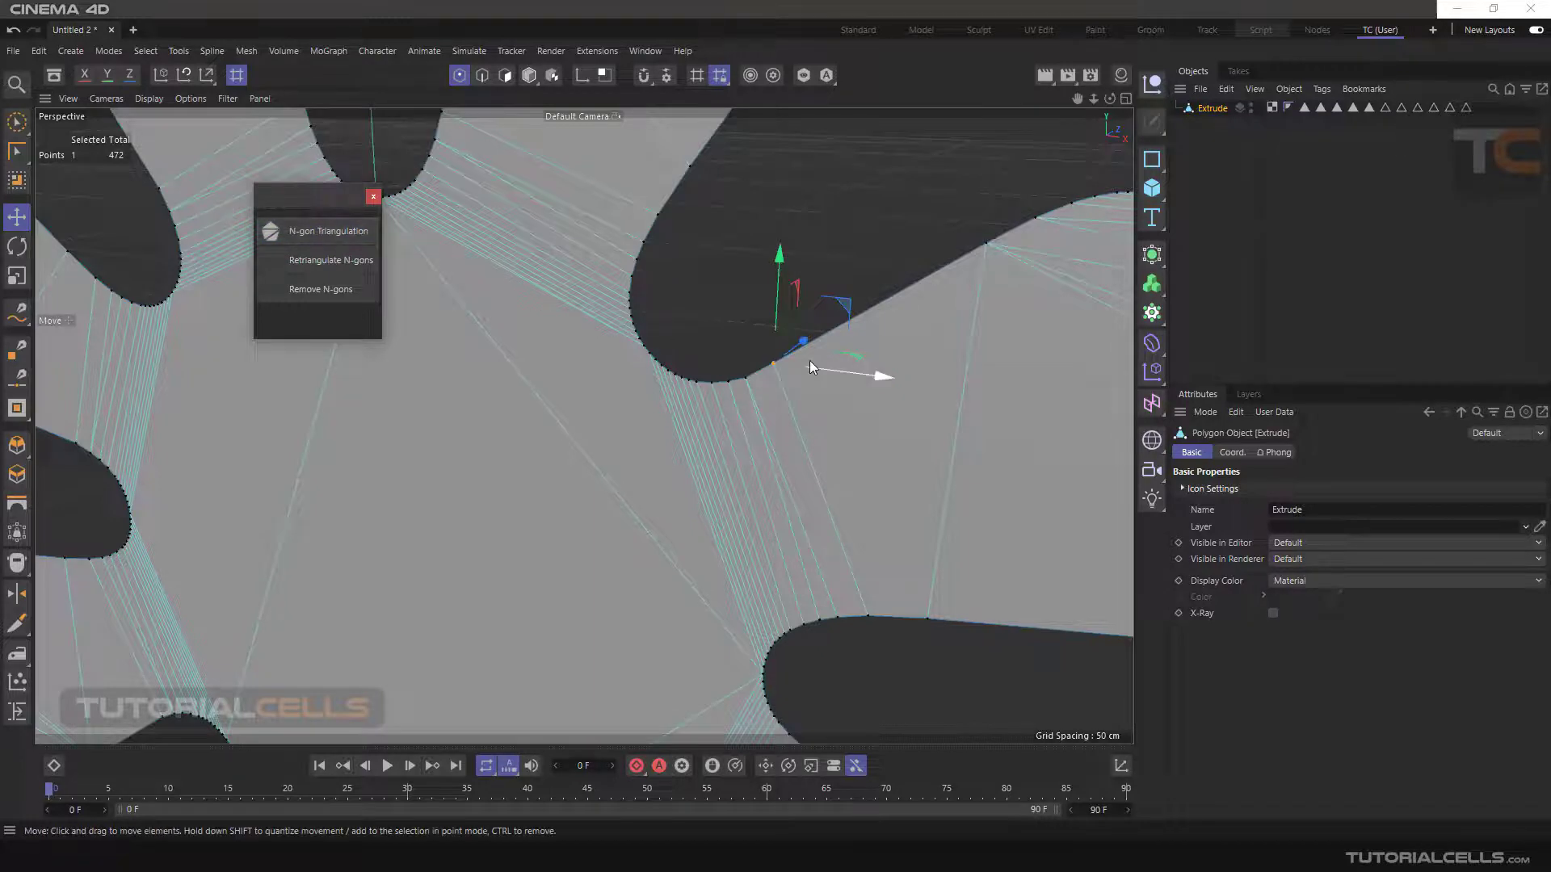
# - Raise the selected point well above the petal's outline along the Y axis and retriangulate the N-gons
pyautogui.moveTo(783, 270); pyautogui.dragTo(827, 156)
pyautogui.scroll(-2, 869, 257)
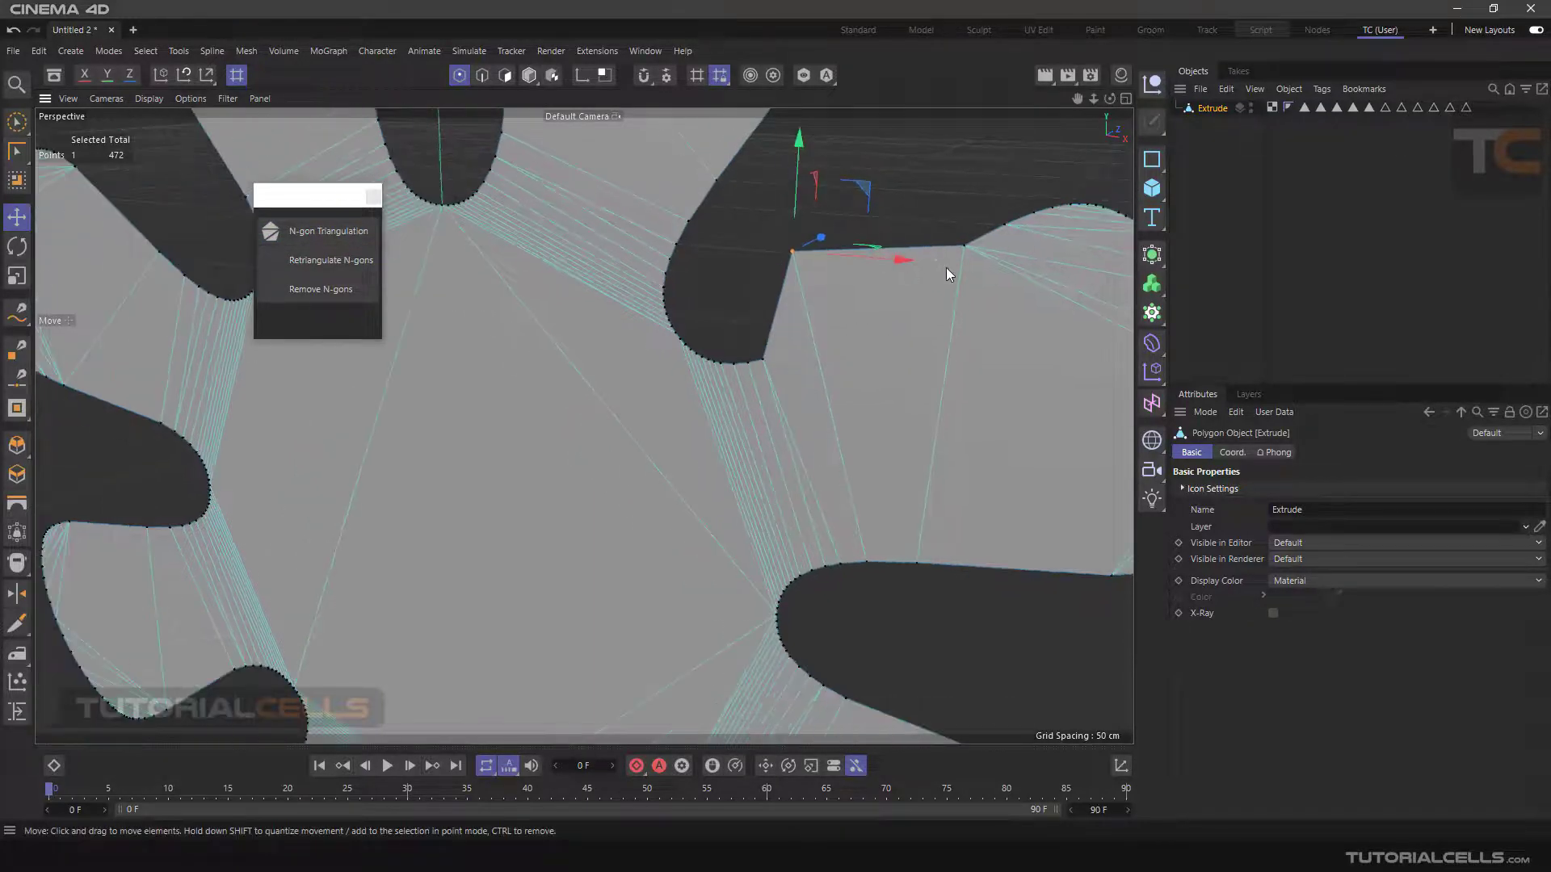
pyautogui.click(356, 264)
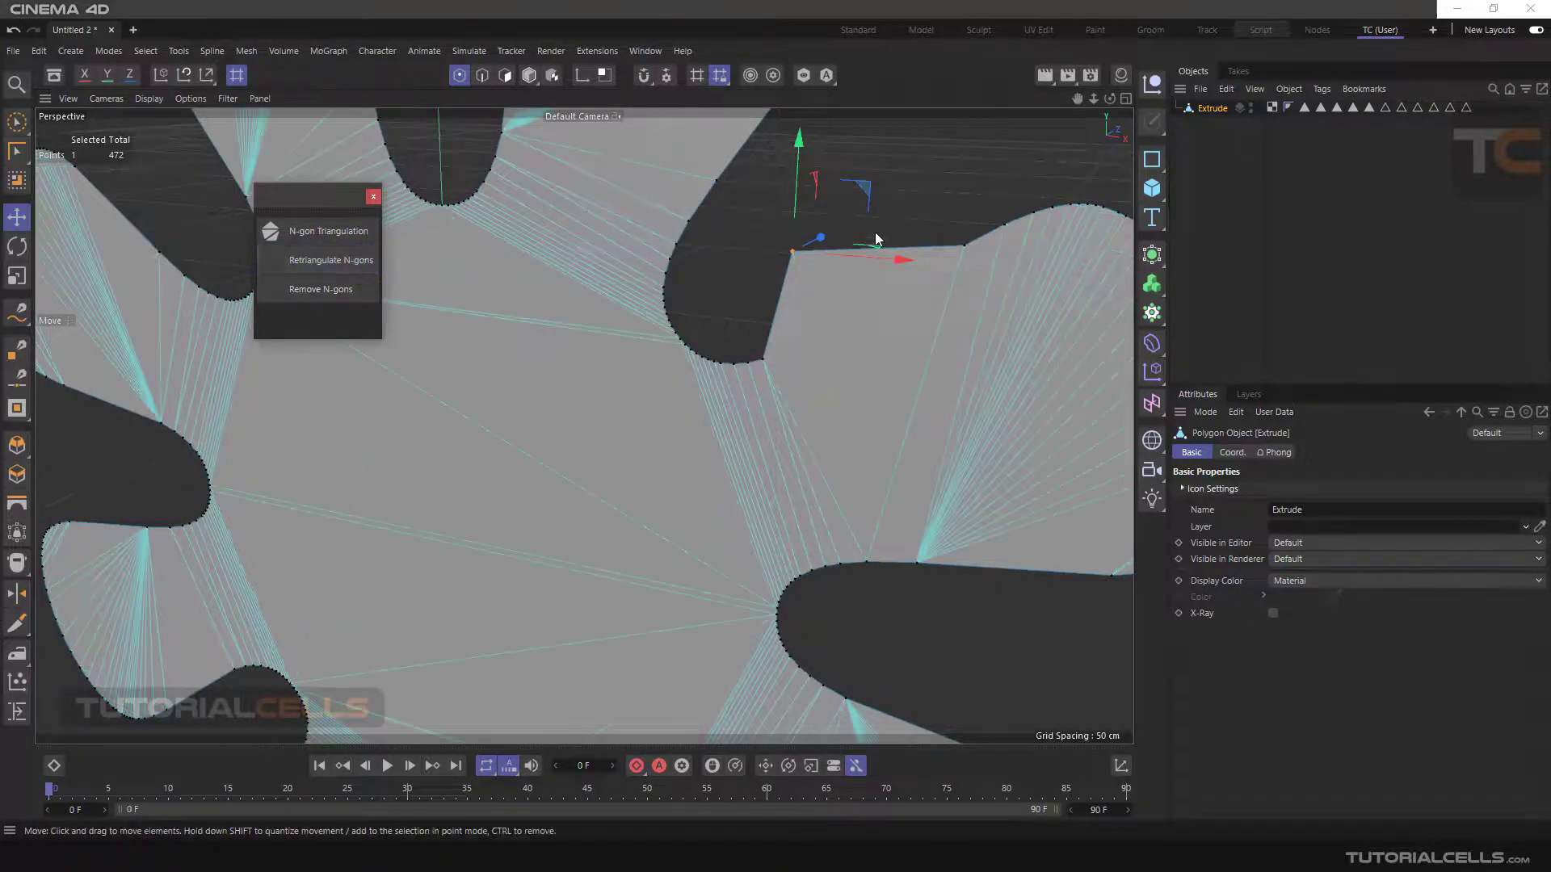
# - Lower the raised point back toward the petal's base along the Y axis and retriangulate the N-gons again
pyautogui.moveTo(797, 144); pyautogui.dragTo(794, 232)
pyautogui.click(358, 263)
pyautogui.click(366, 256)
pyautogui.scroll(-10, 590, 361)
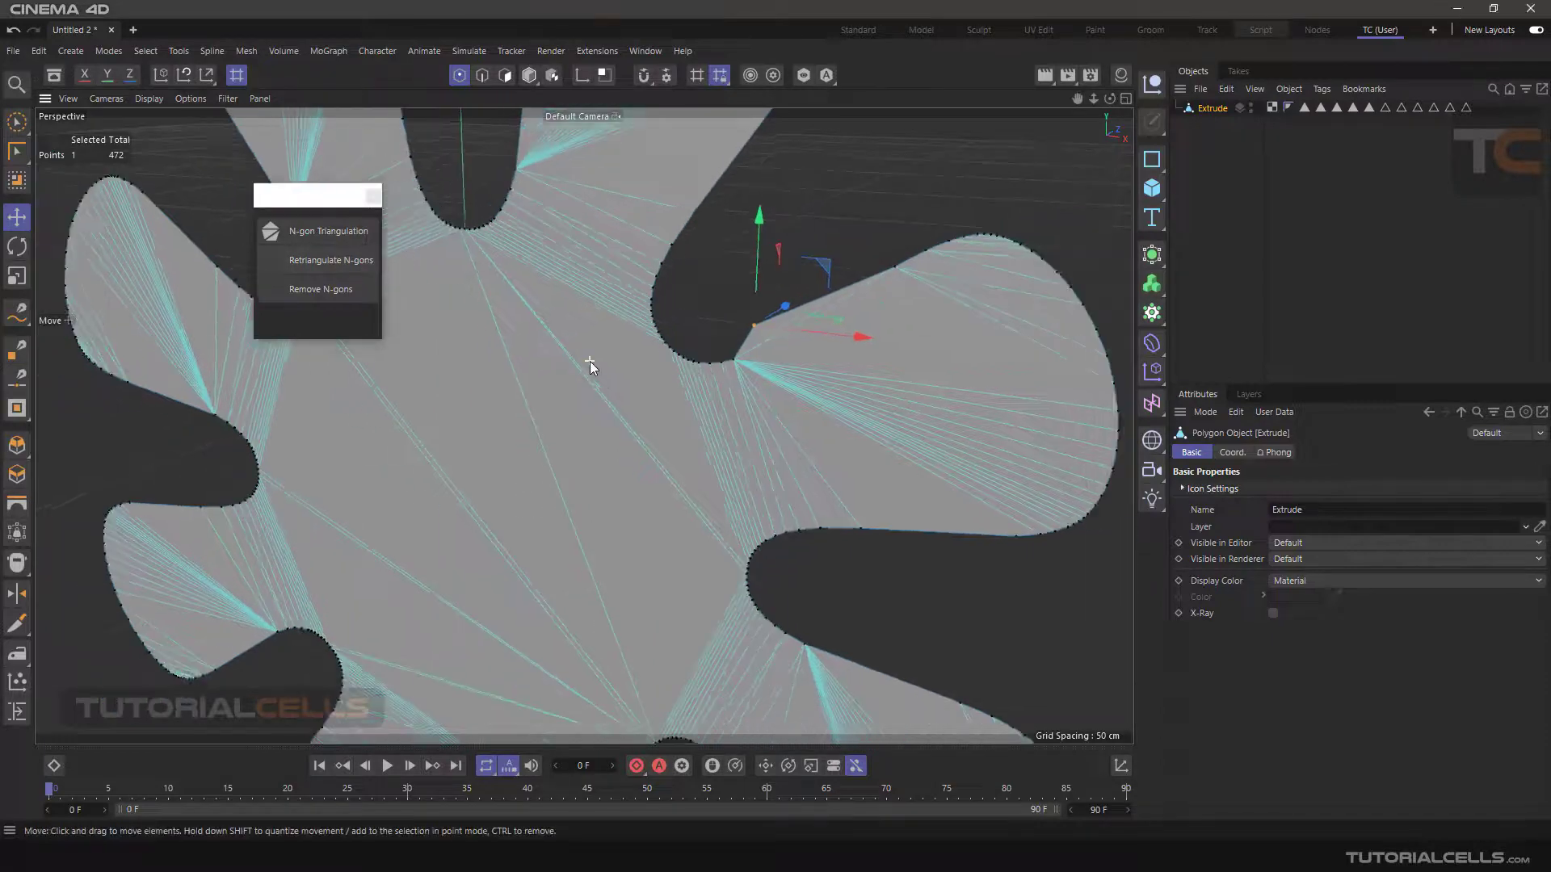
pyautogui.keyDown('alt'); pyautogui.moveTo(596, 387); pyautogui.dragTo(589, 379); pyautogui.keyUp('alt')
pyautogui.keyDown('alt'); pyautogui.moveTo(589, 383); pyautogui.dragTo(667, 368, button='middle'); pyautogui.keyUp('alt')
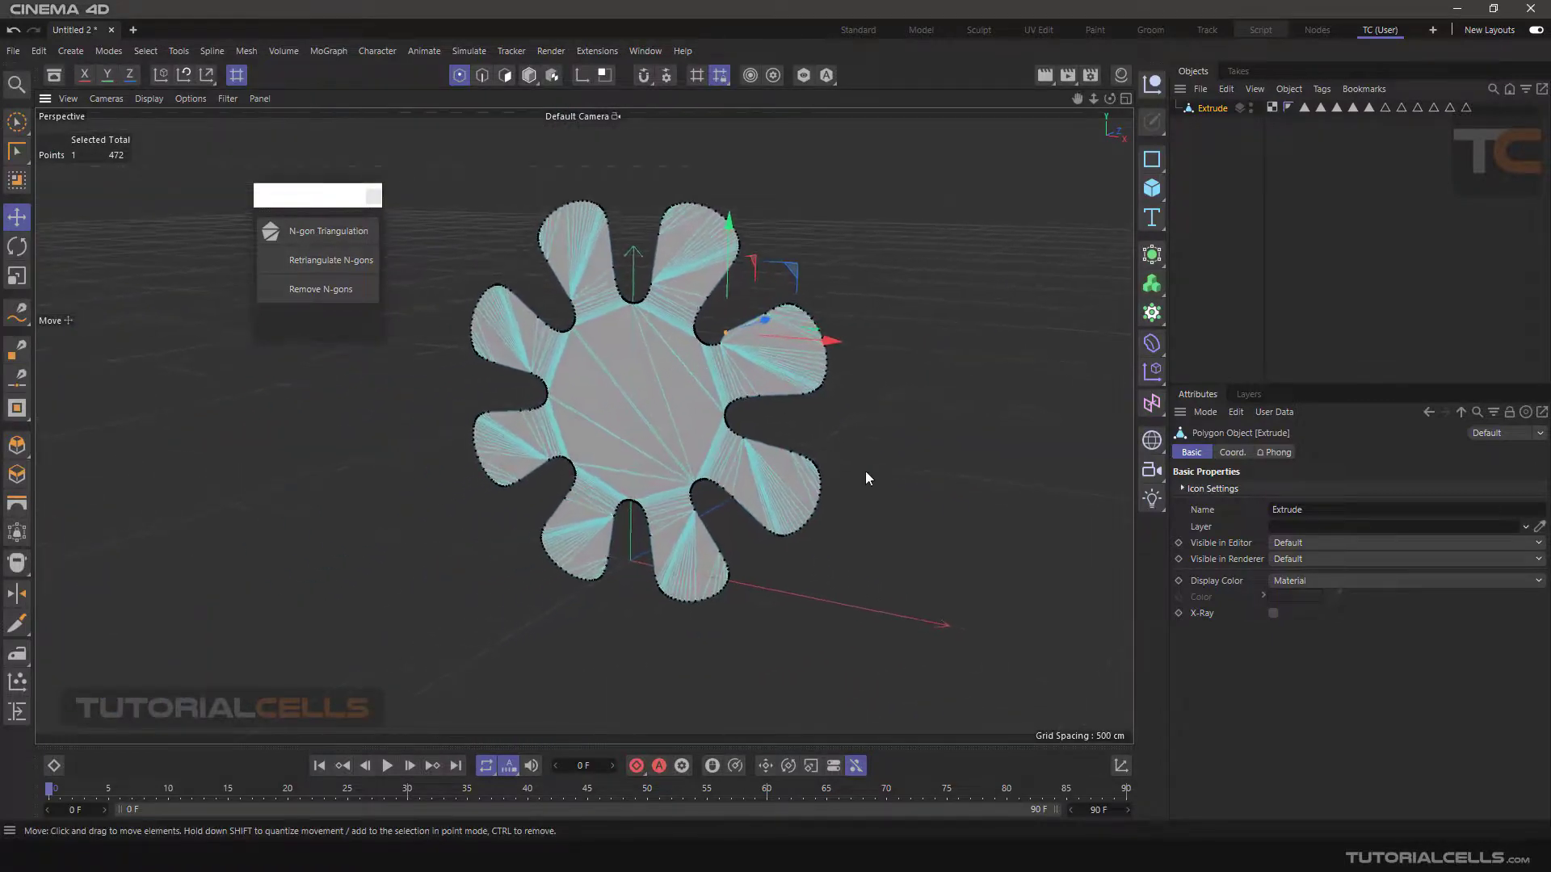
pyautogui.click(865, 472)
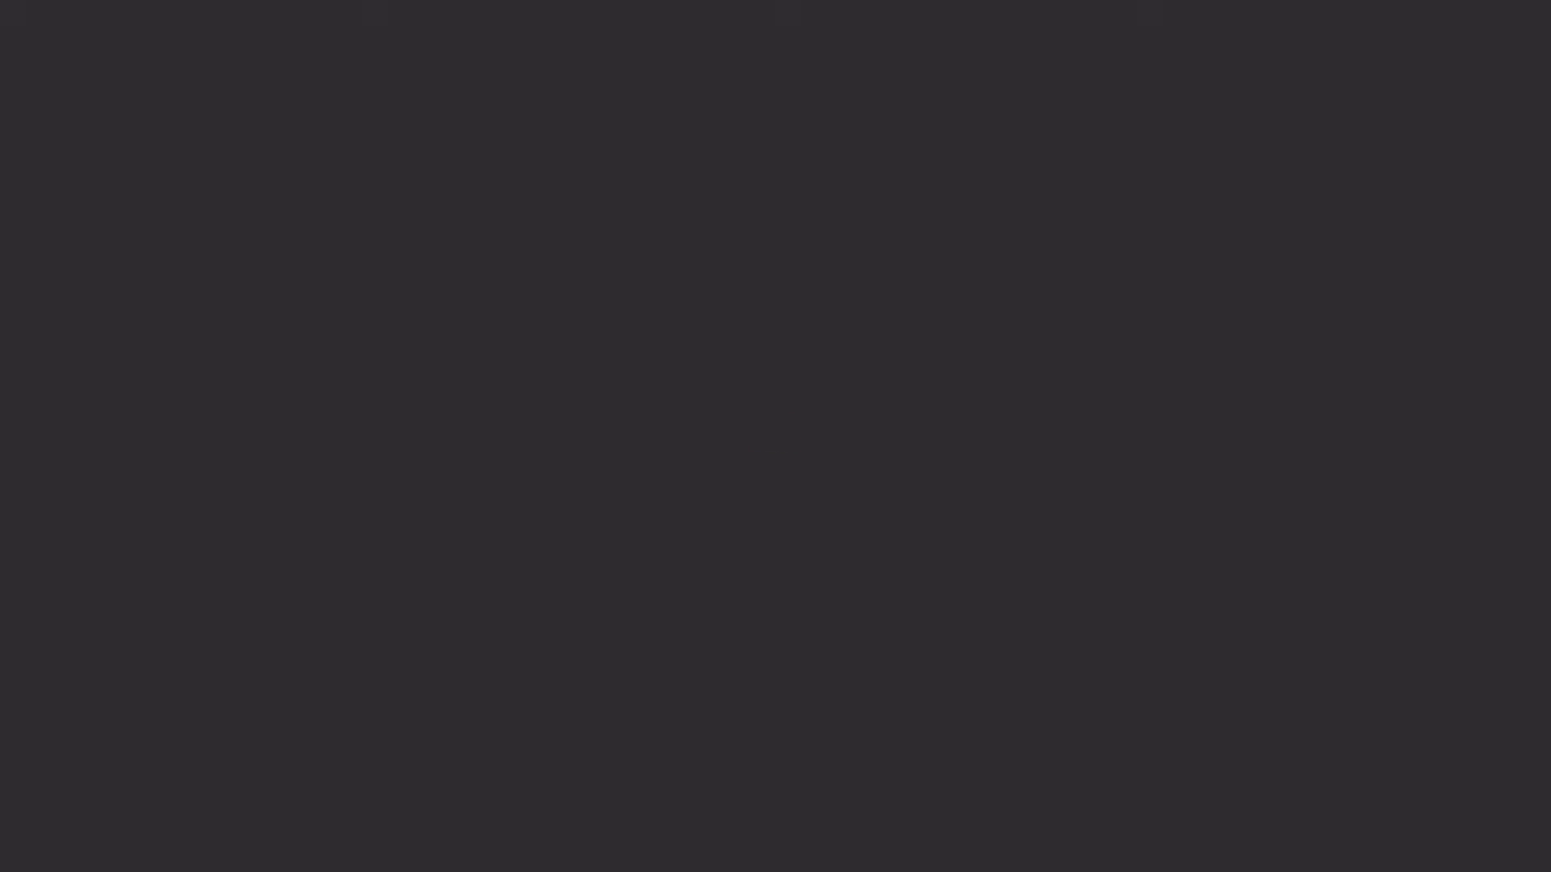